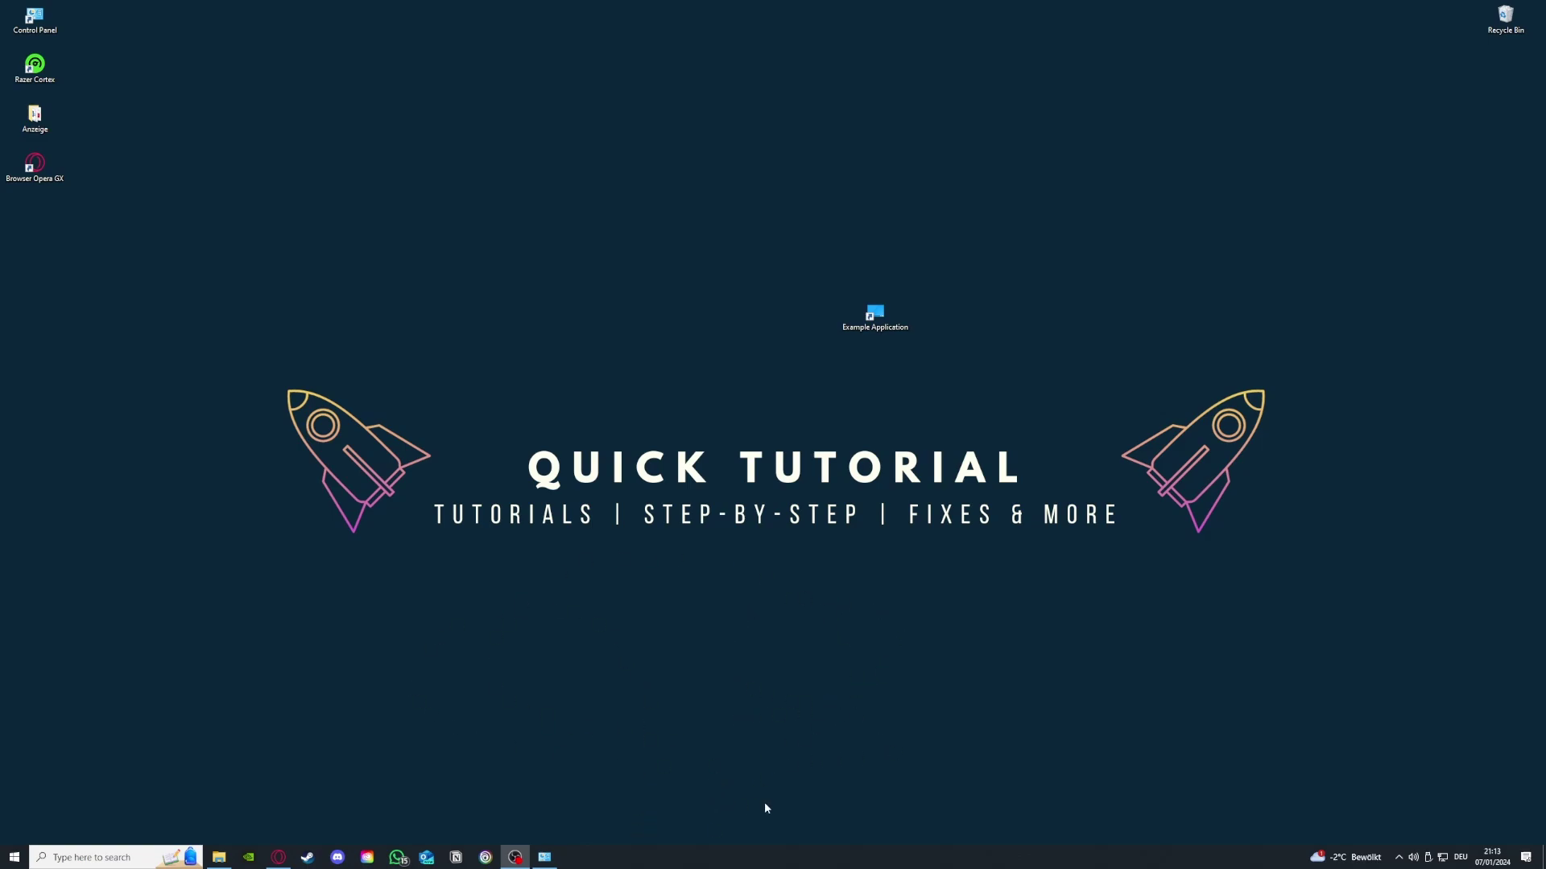
Launch Task Manager from the taskbar menu and maximize it to full screen
right_click(801, 862)
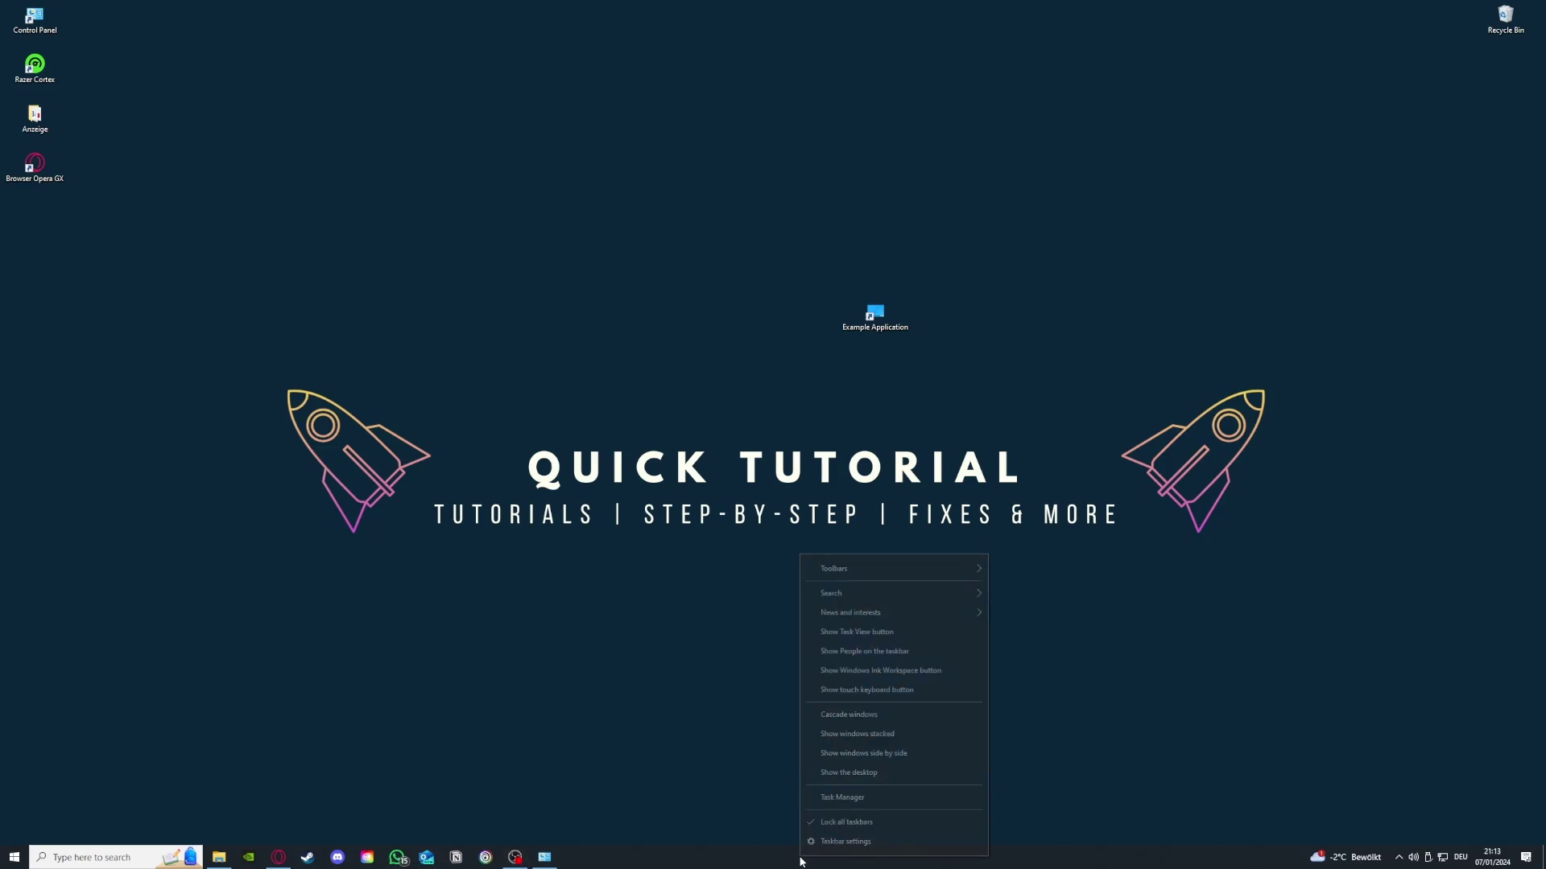
left_click(879, 798)
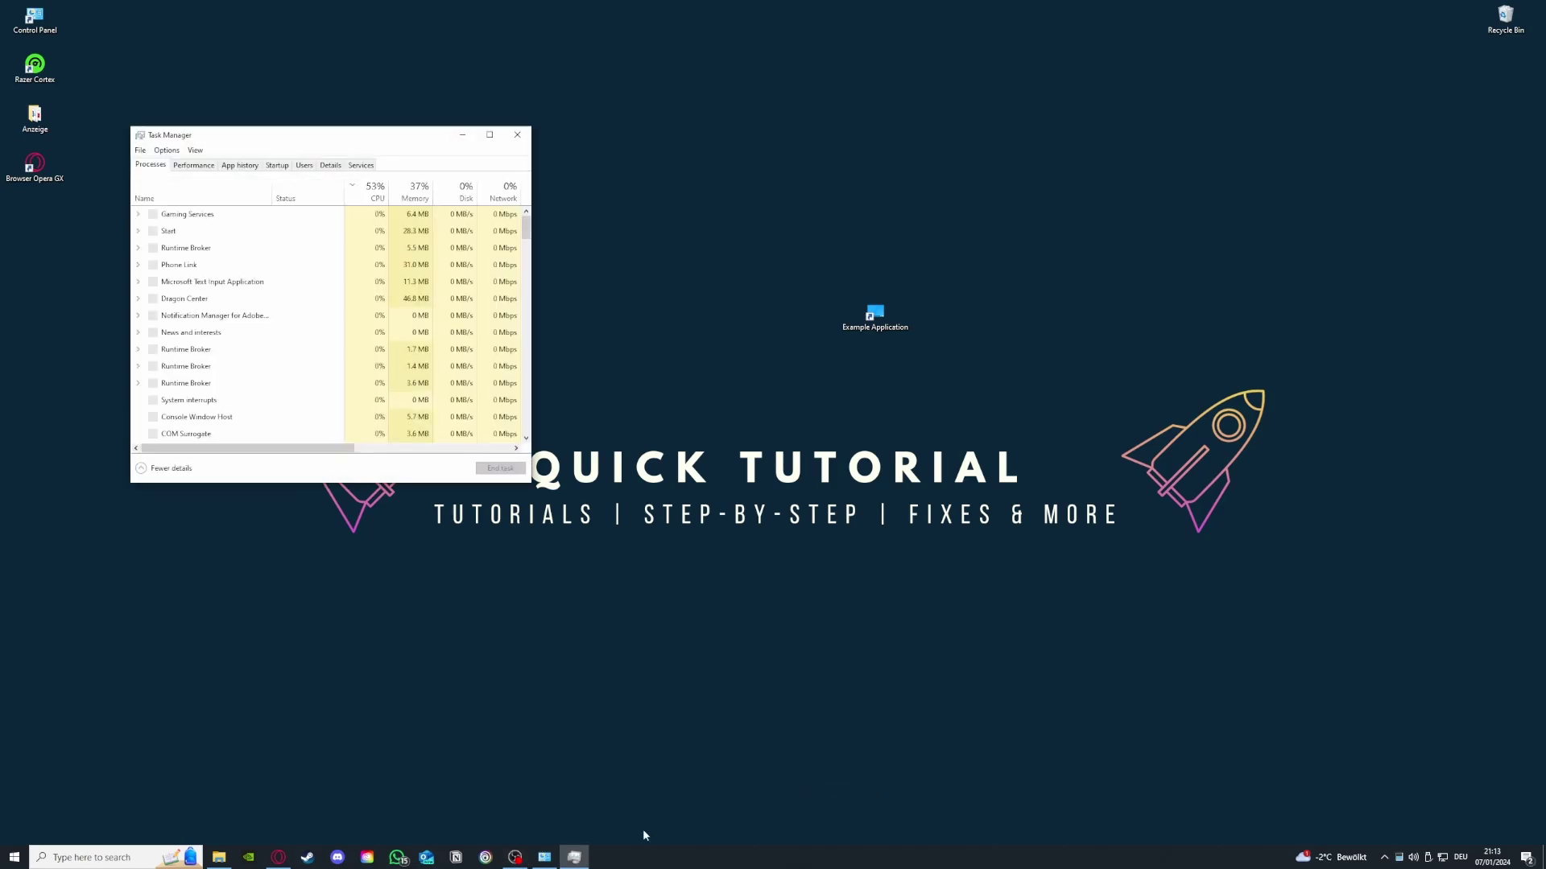
left_click(490, 134)
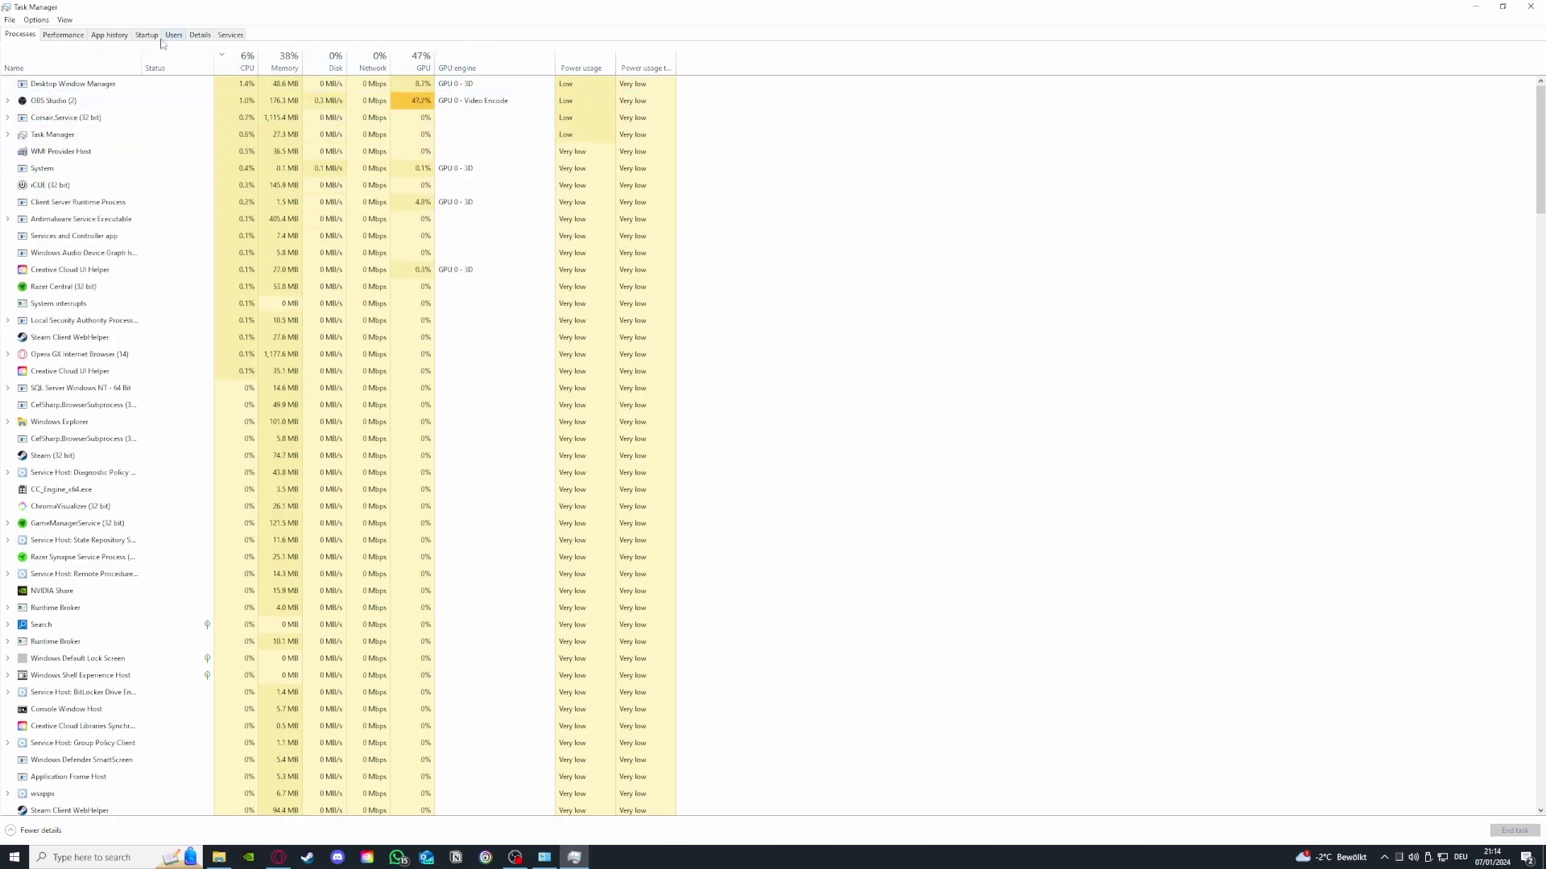
scroll(161, 306, "down", 6)
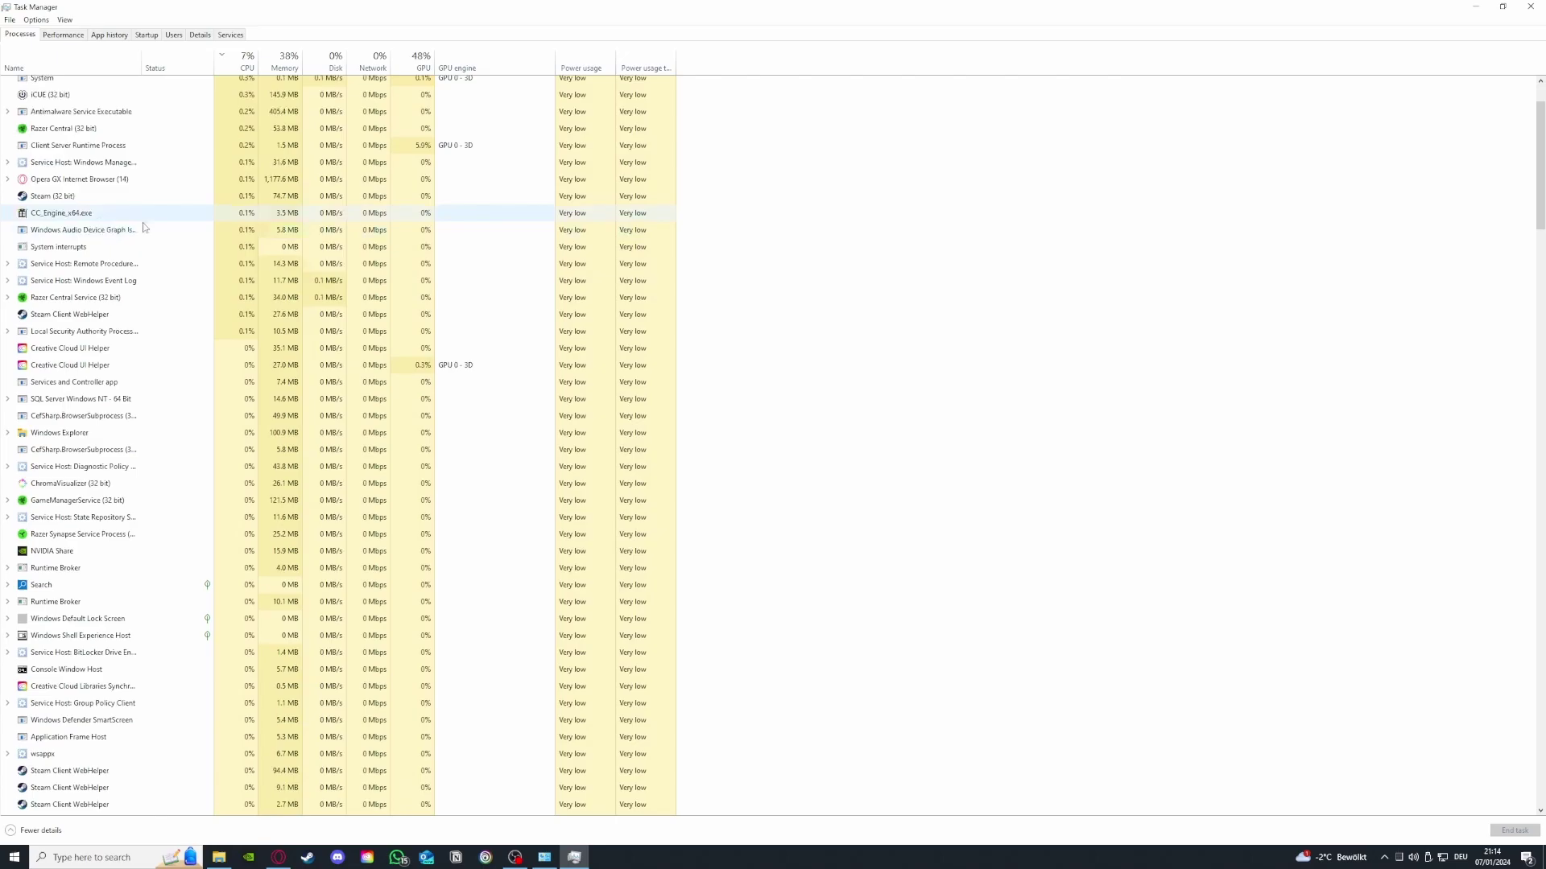
scroll(179, 337, "up", 8)
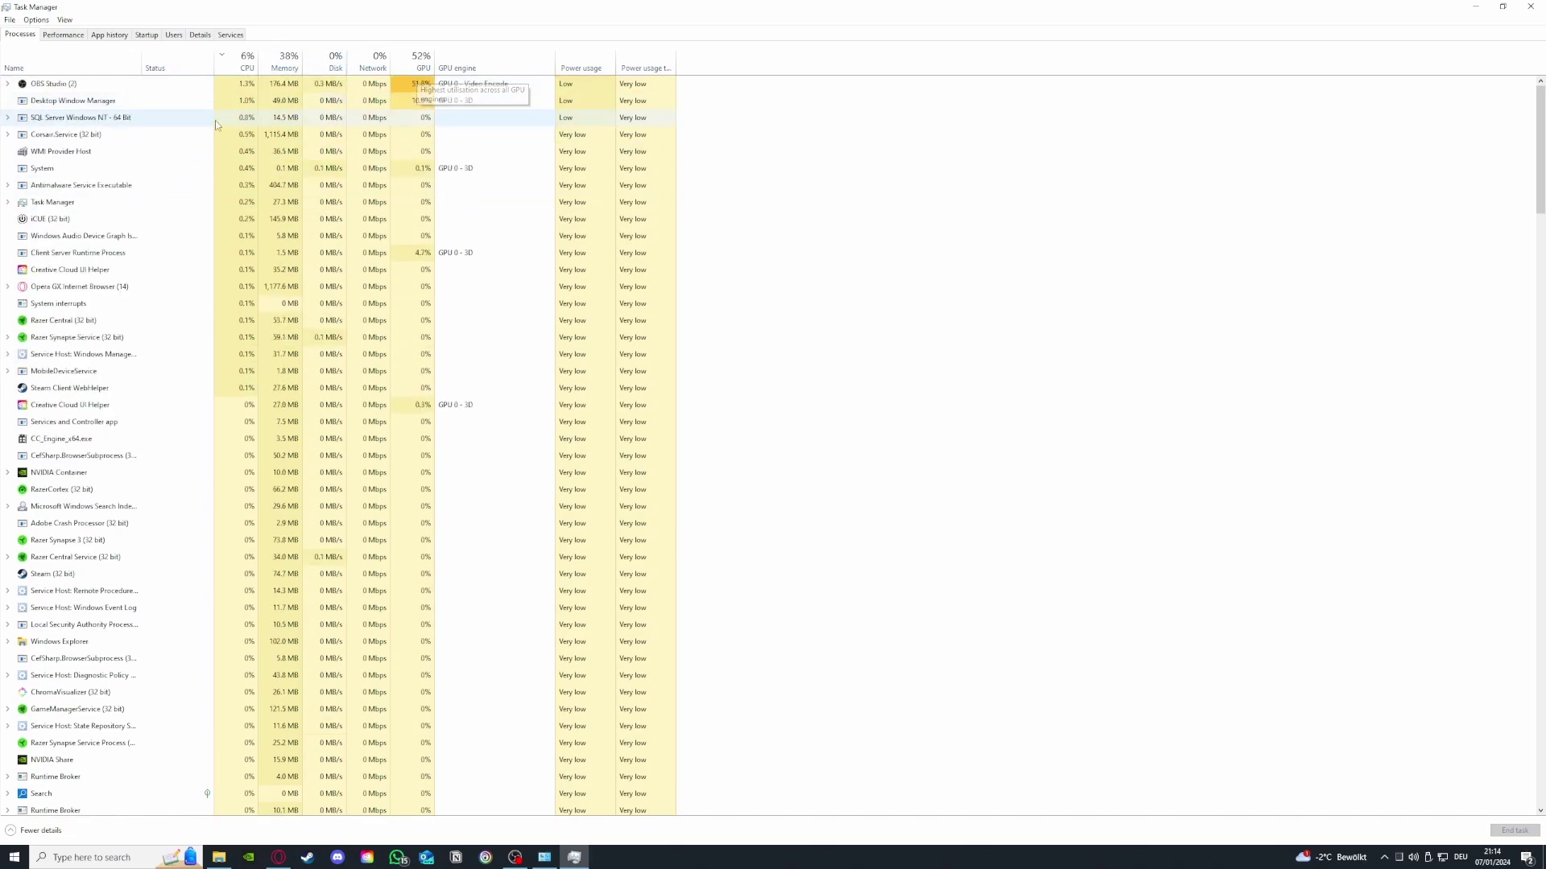
Sort processes by GPU usage and expand OBS Studio to select its child process
left_click(422, 70)
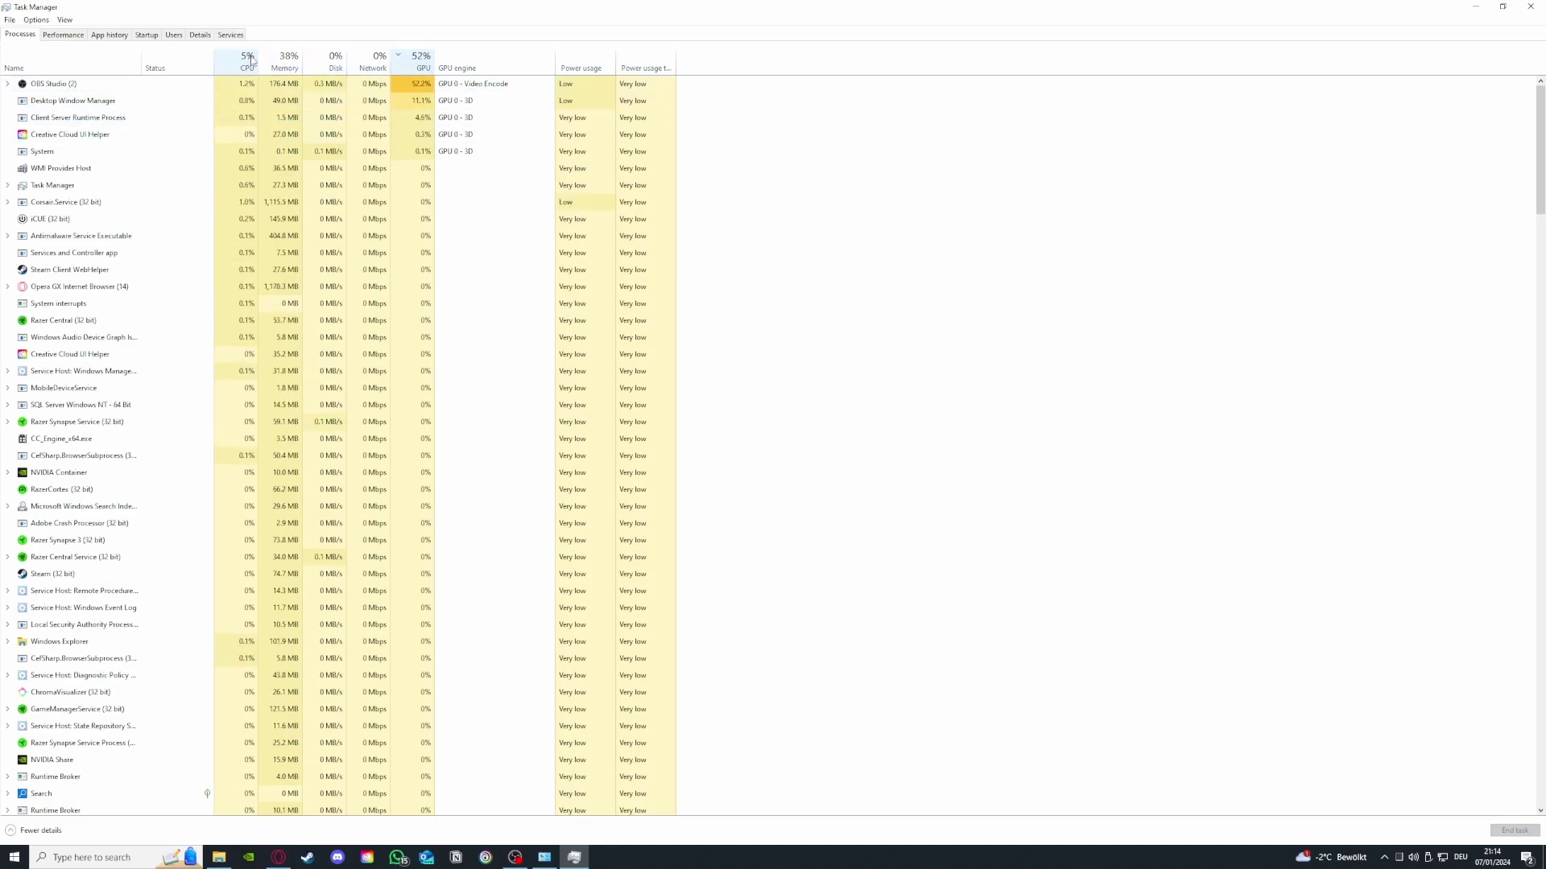
left_click(7, 85)
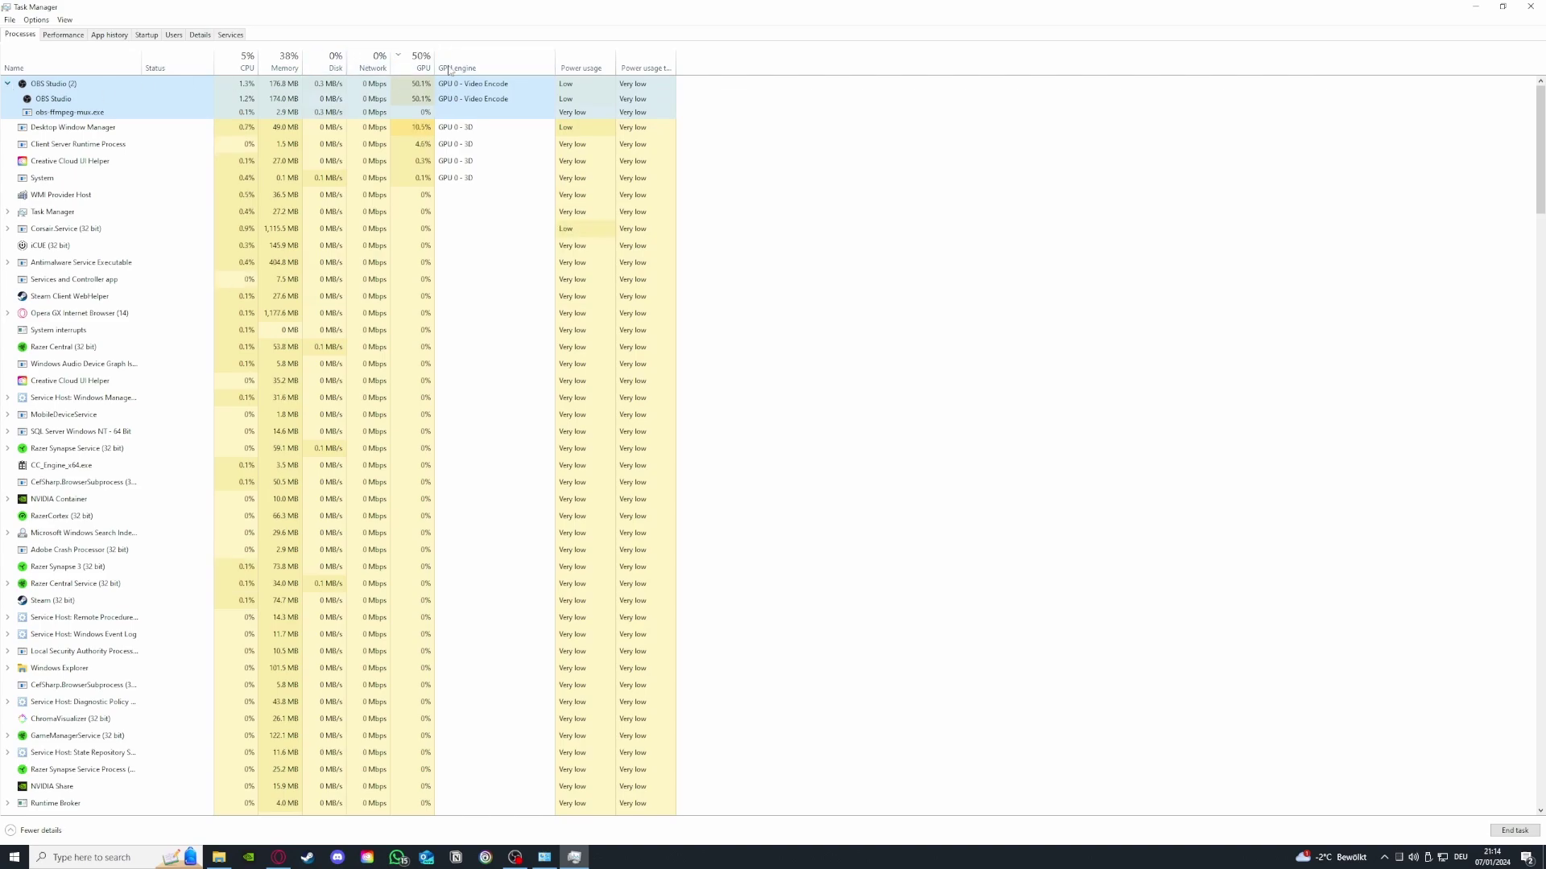
right_click(270, 45)
left_click(499, 58)
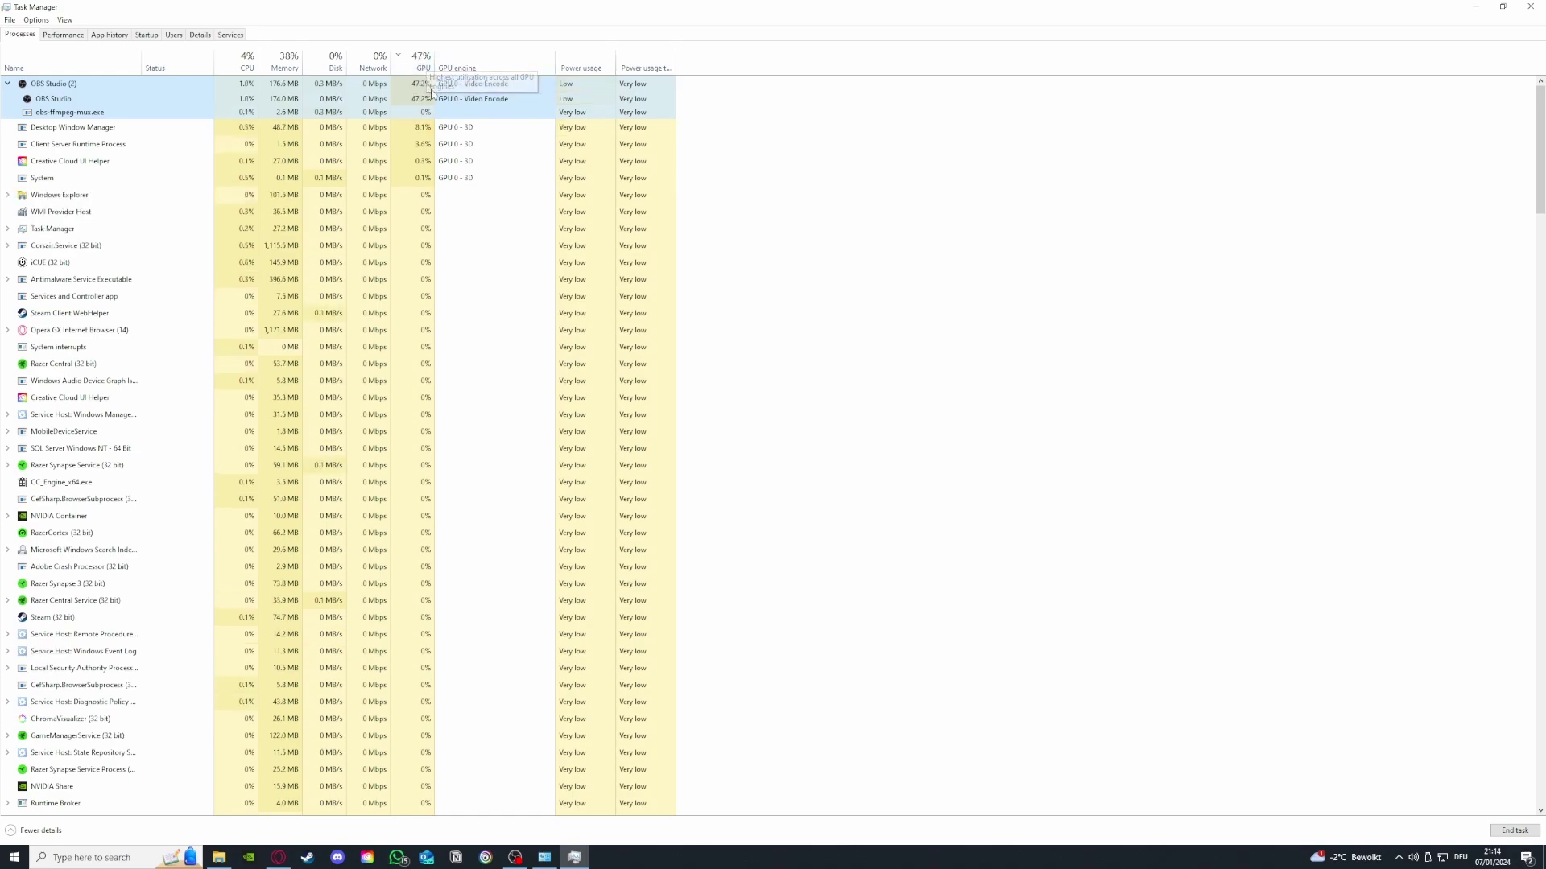
left_click(155, 99)
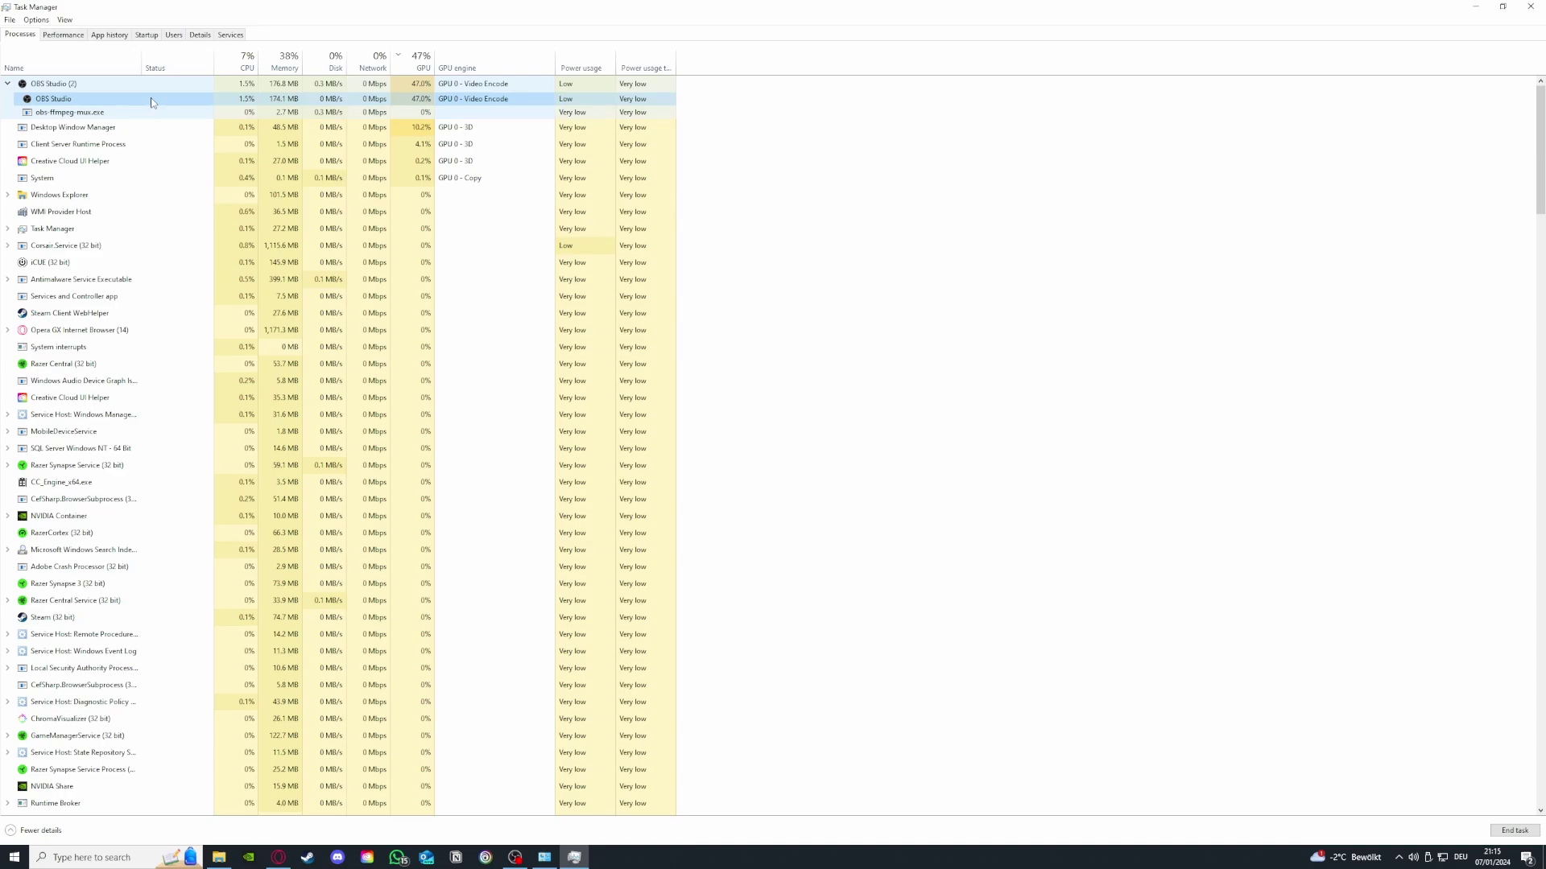
right_click(152, 102)
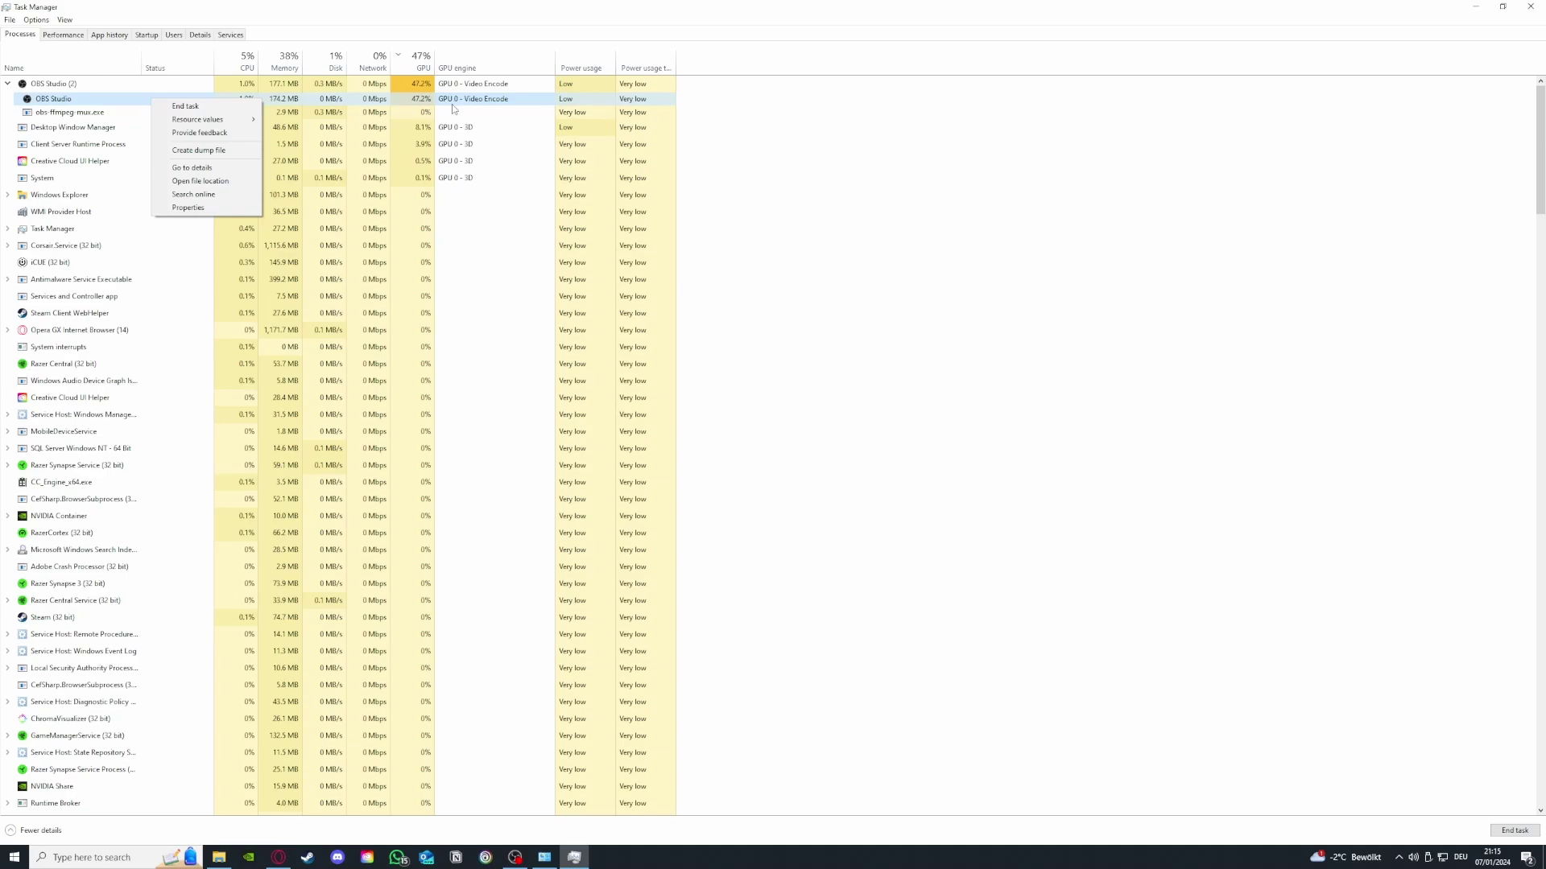
left_click(377, 279)
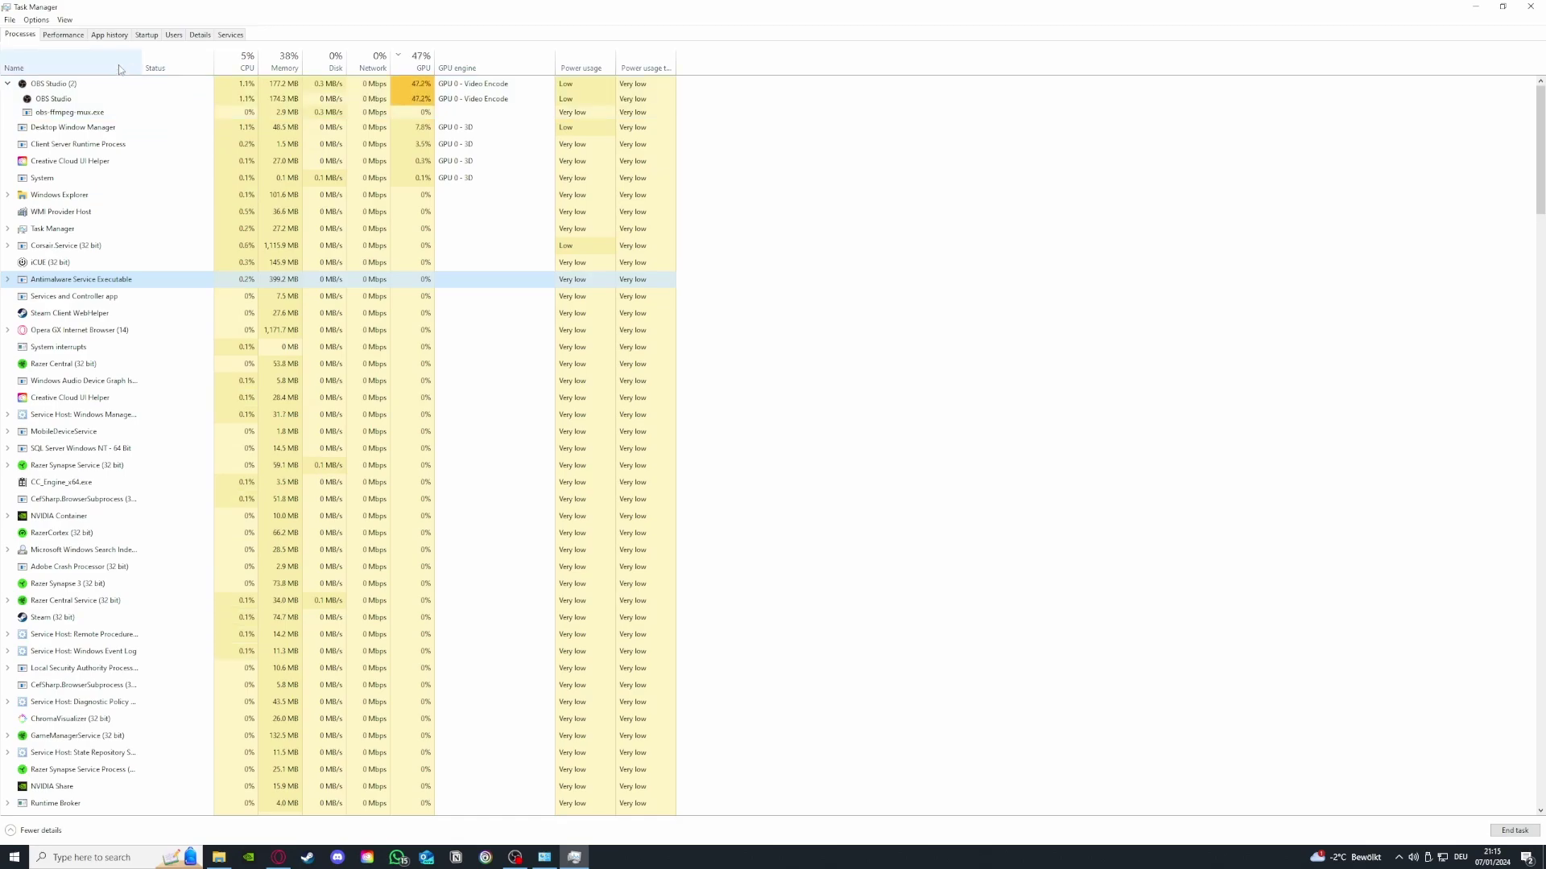
Browse the CPU, Memory, Disk C:, Ethernet and GPU performance graphs, ending on the 32 GB Memory page
left_click(71, 35)
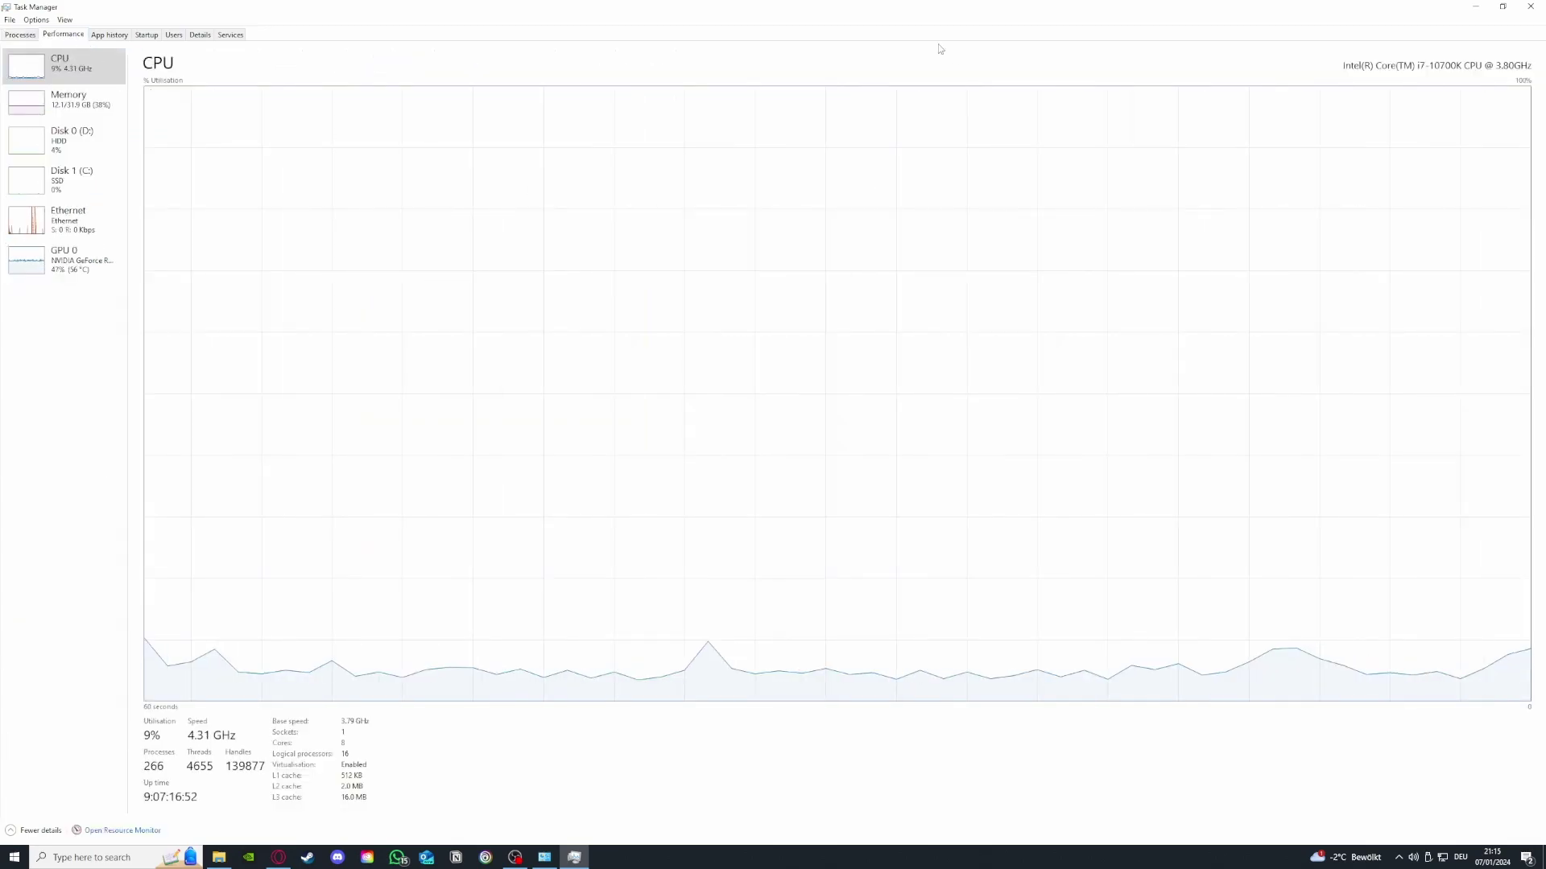
left_click(101, 106)
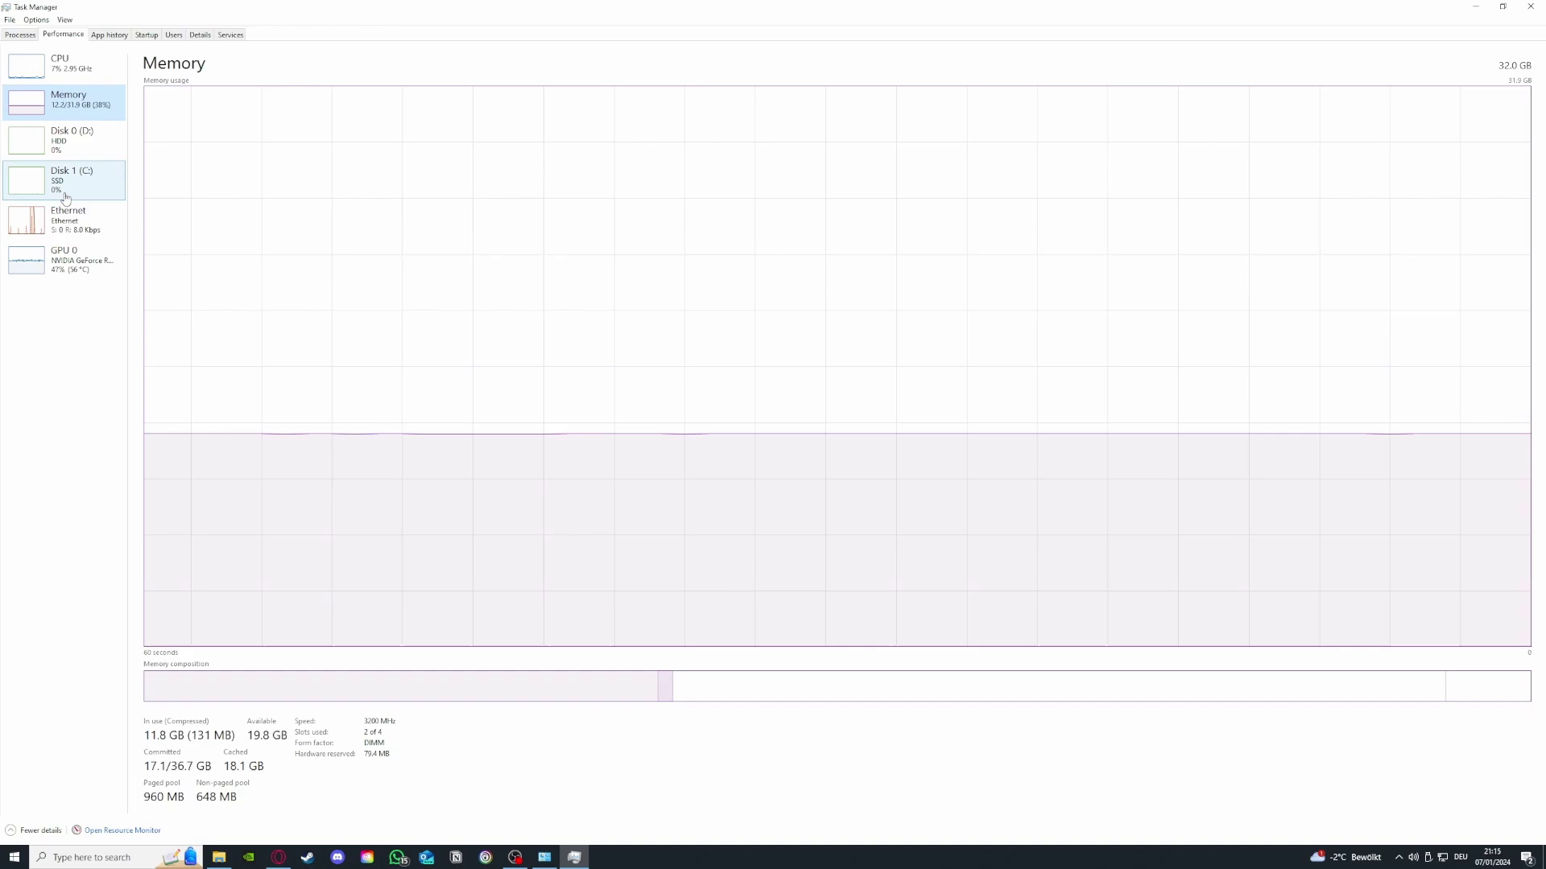
left_click(68, 177)
left_click(68, 259)
left_click(68, 219)
left_click(68, 100)
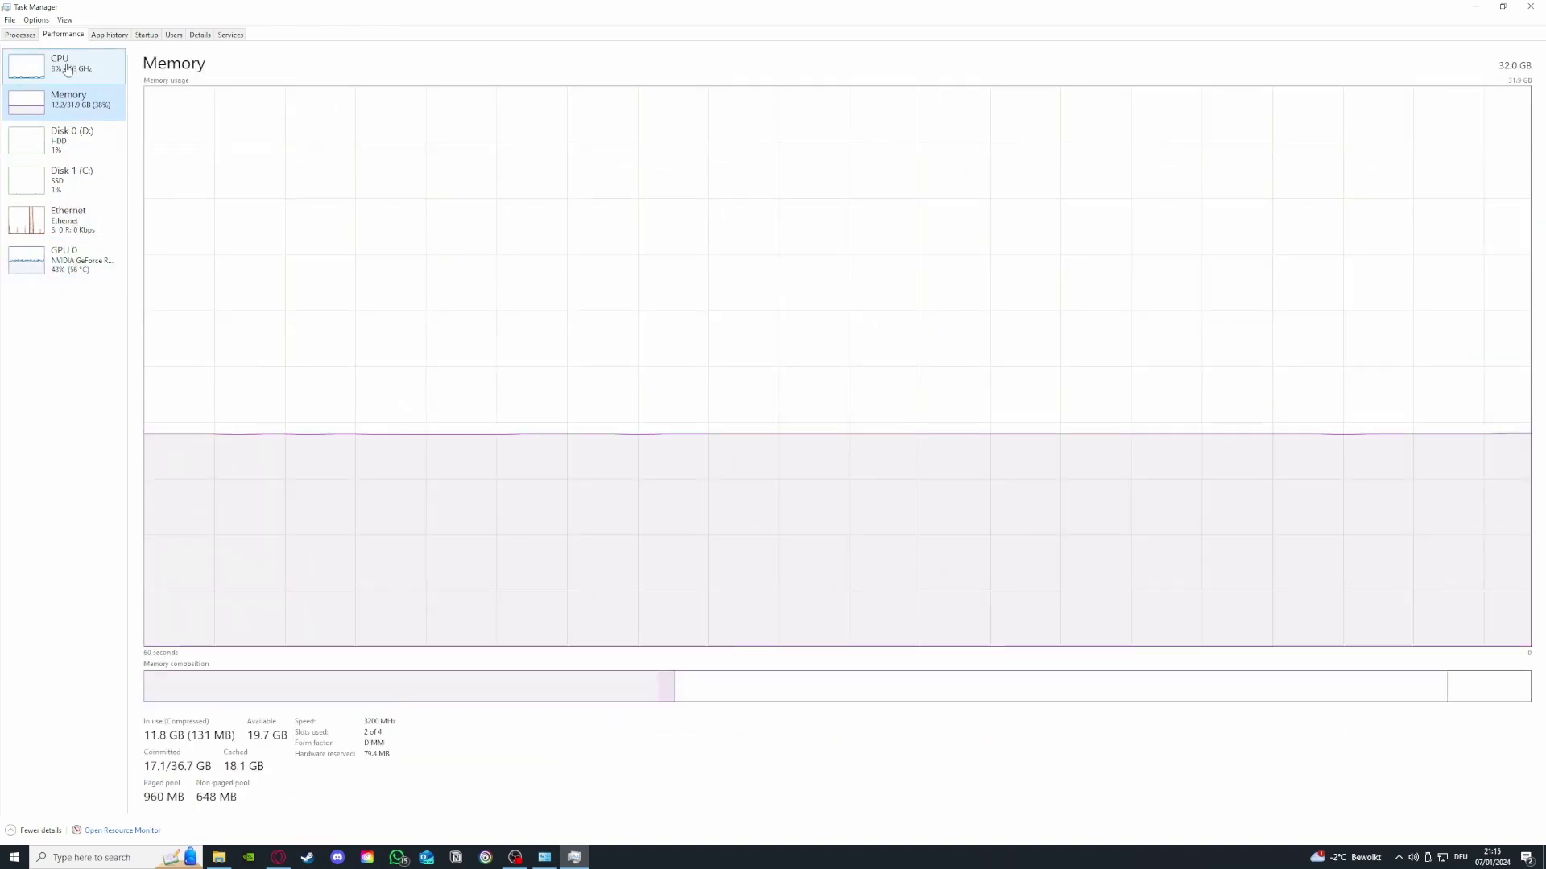
left_click(65, 64)
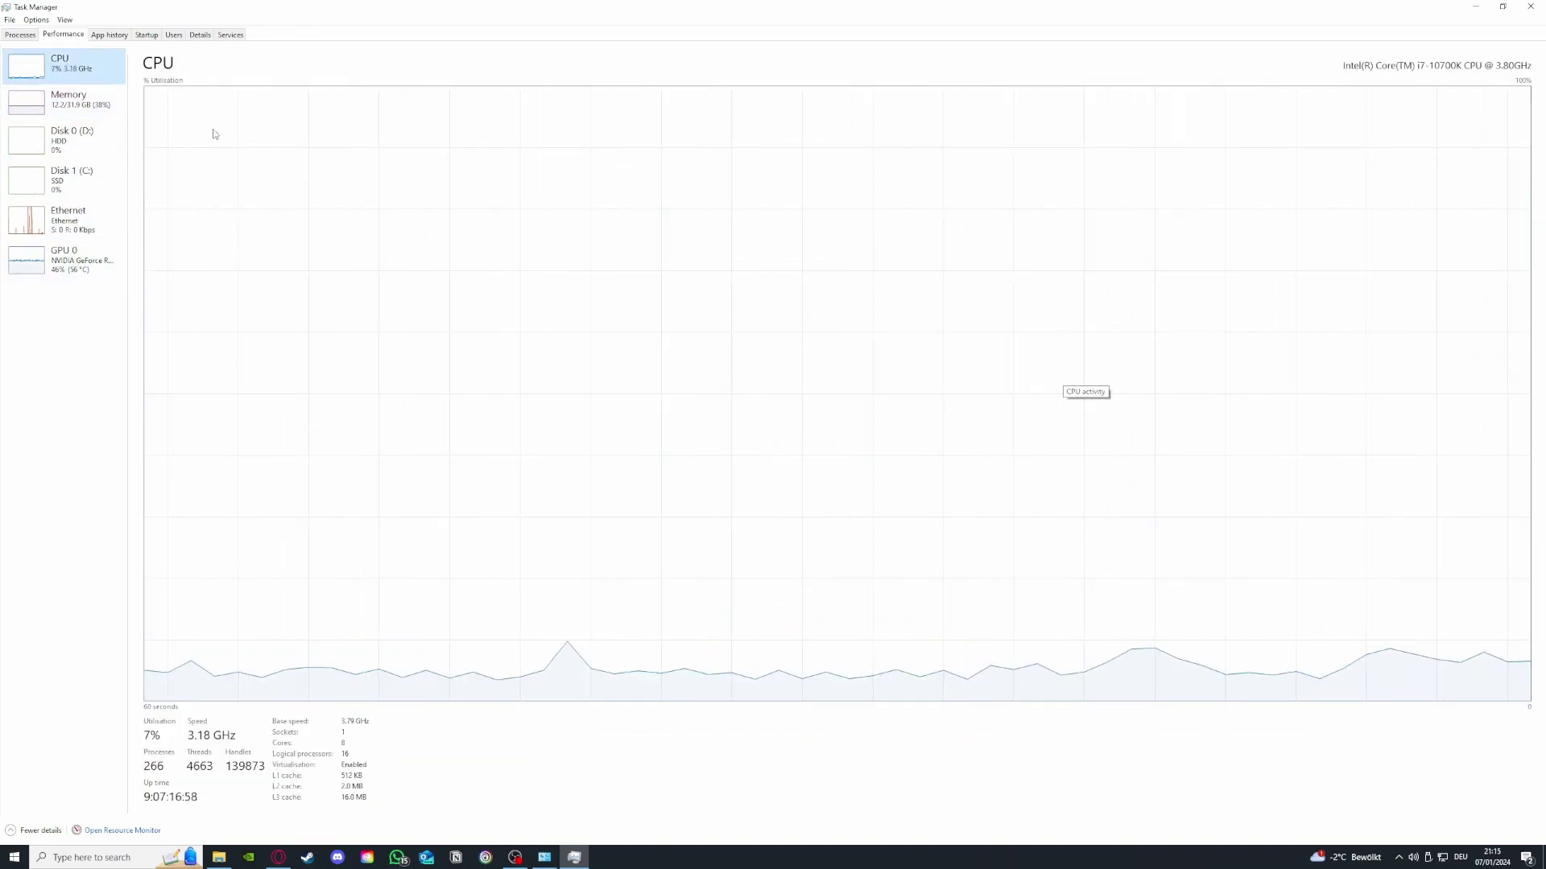
left_click(68, 219)
left_click(69, 259)
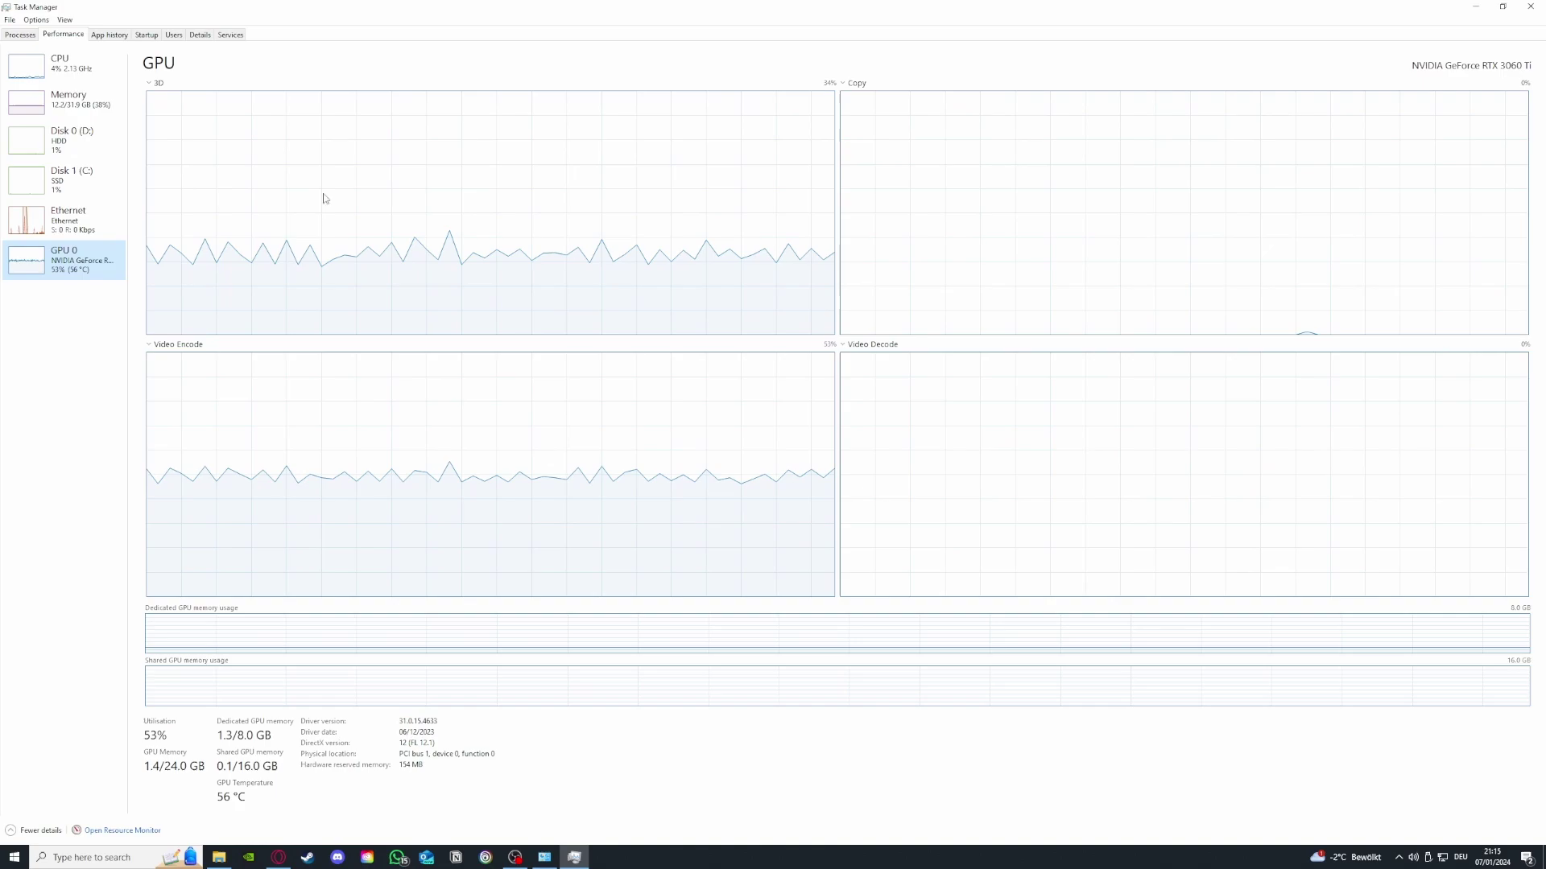
left_click(72, 111)
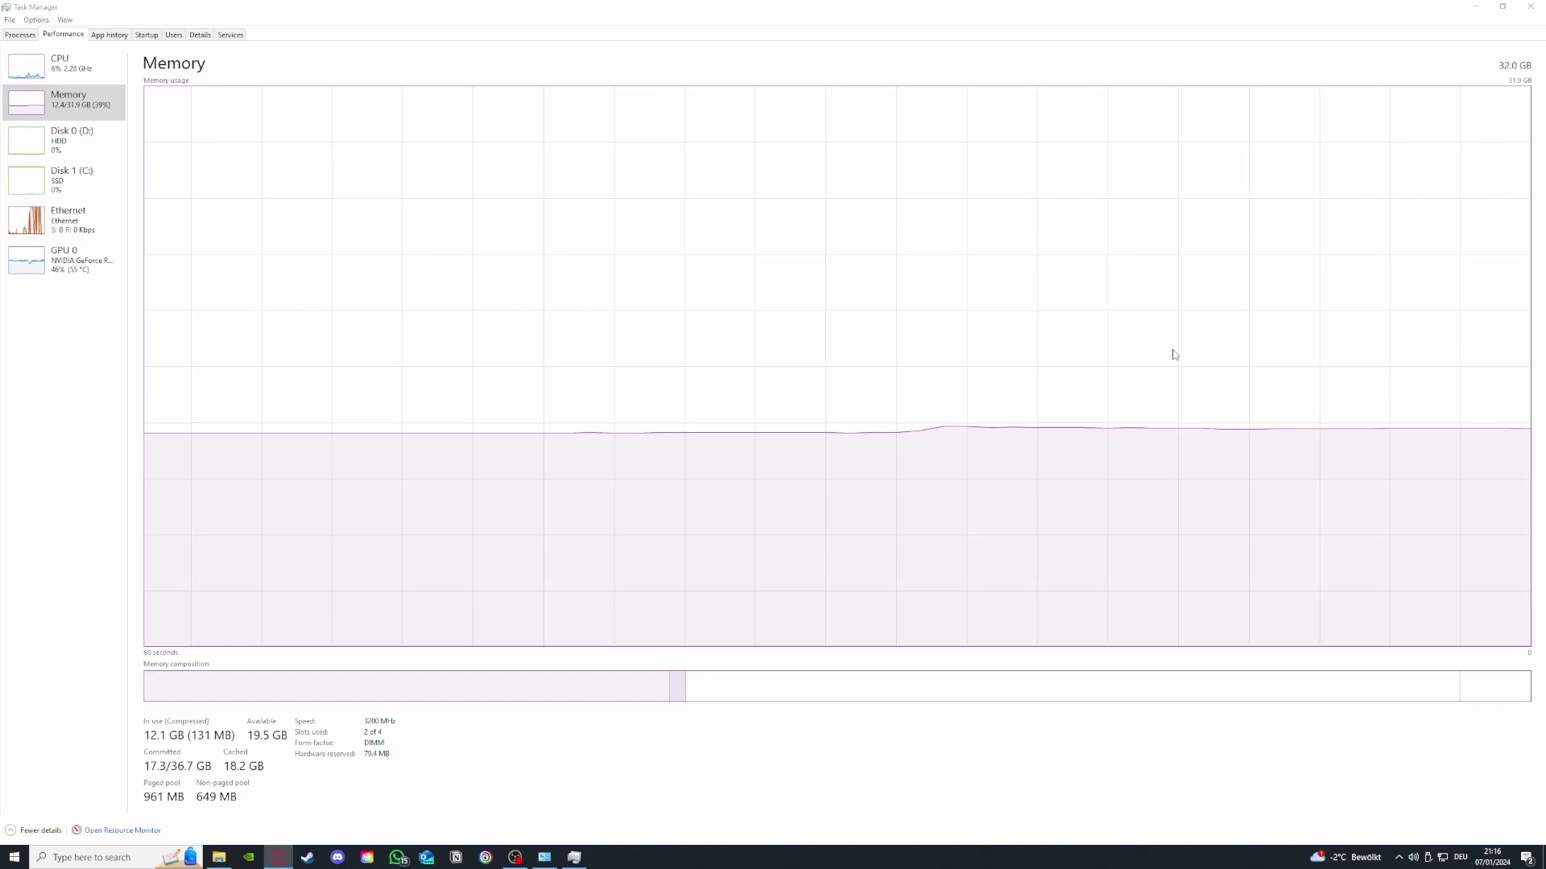
Close Task Manager and reveal the hidden notification-area icons
left_click(1532, 6)
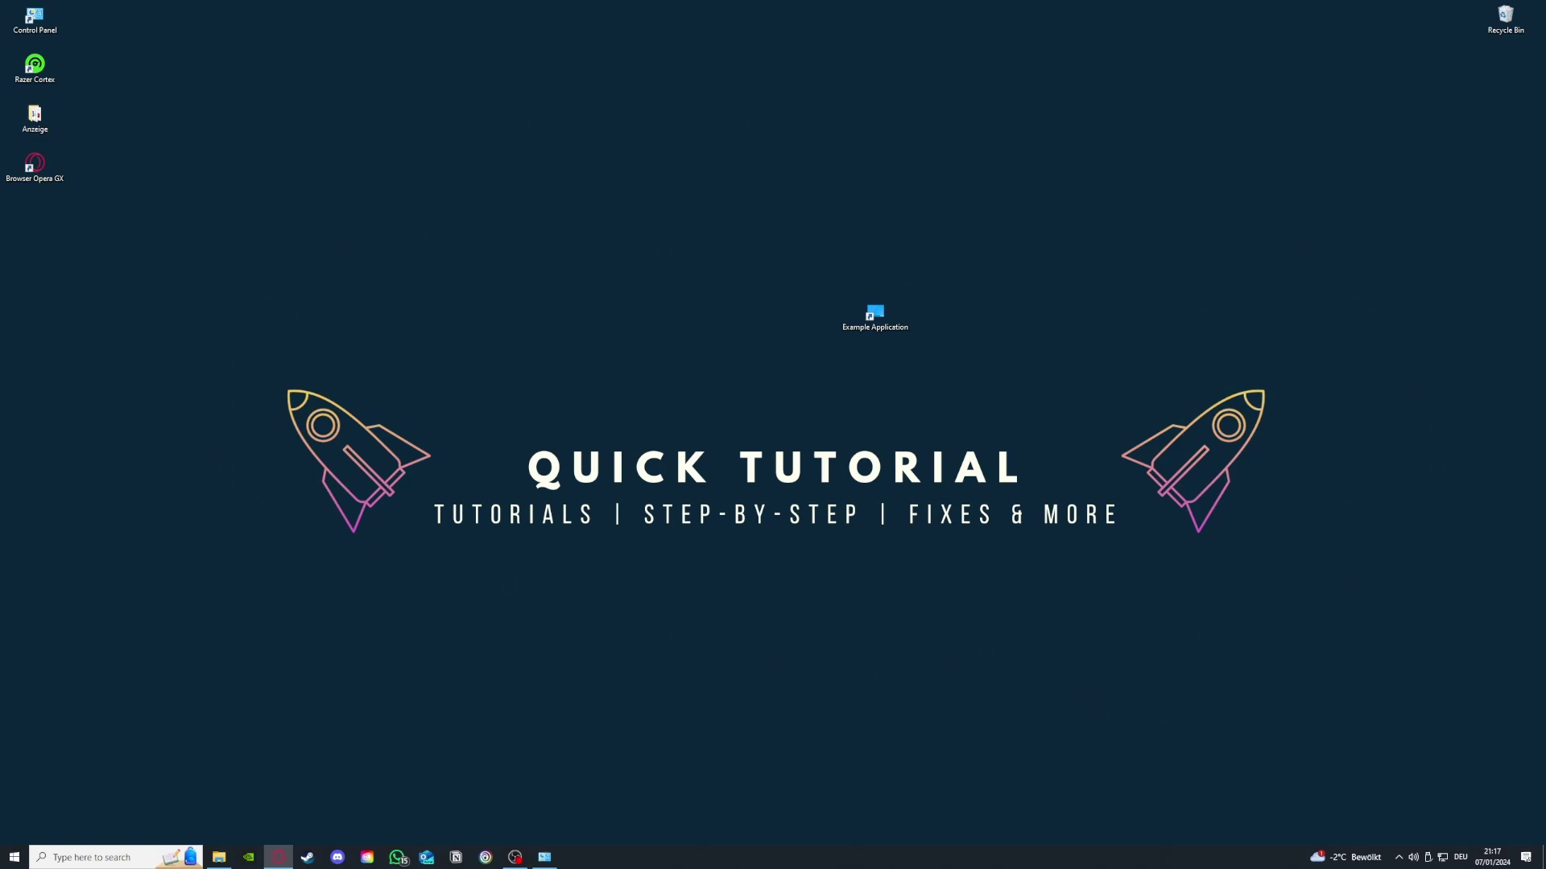
left_click(1398, 857)
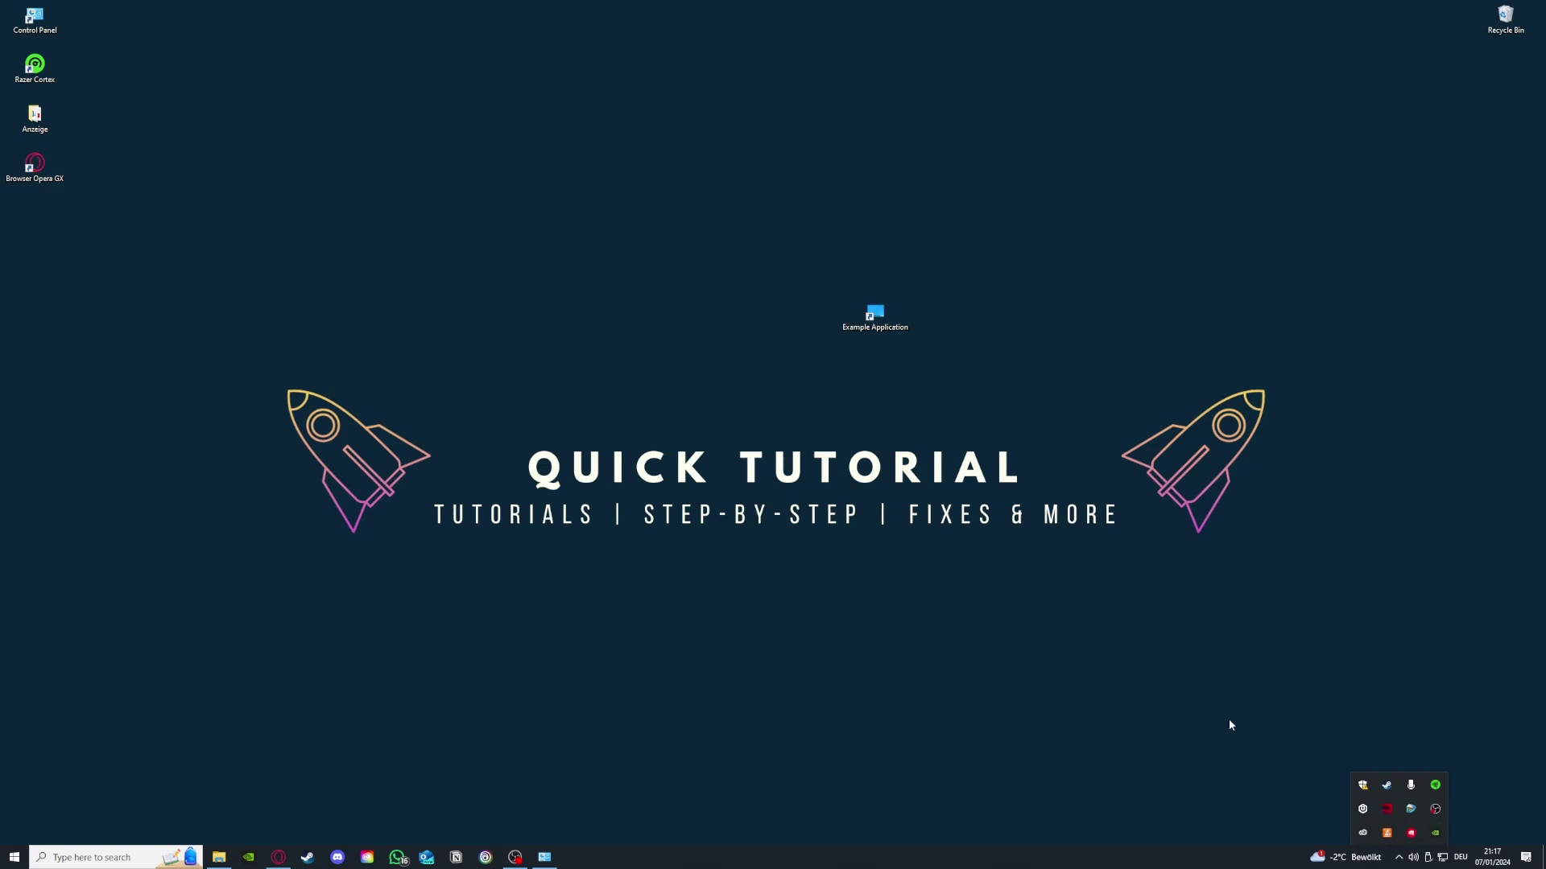
Launch NVIDIA Control Panel from the NVIDIA tray icon's context menu
right_click(1433, 835)
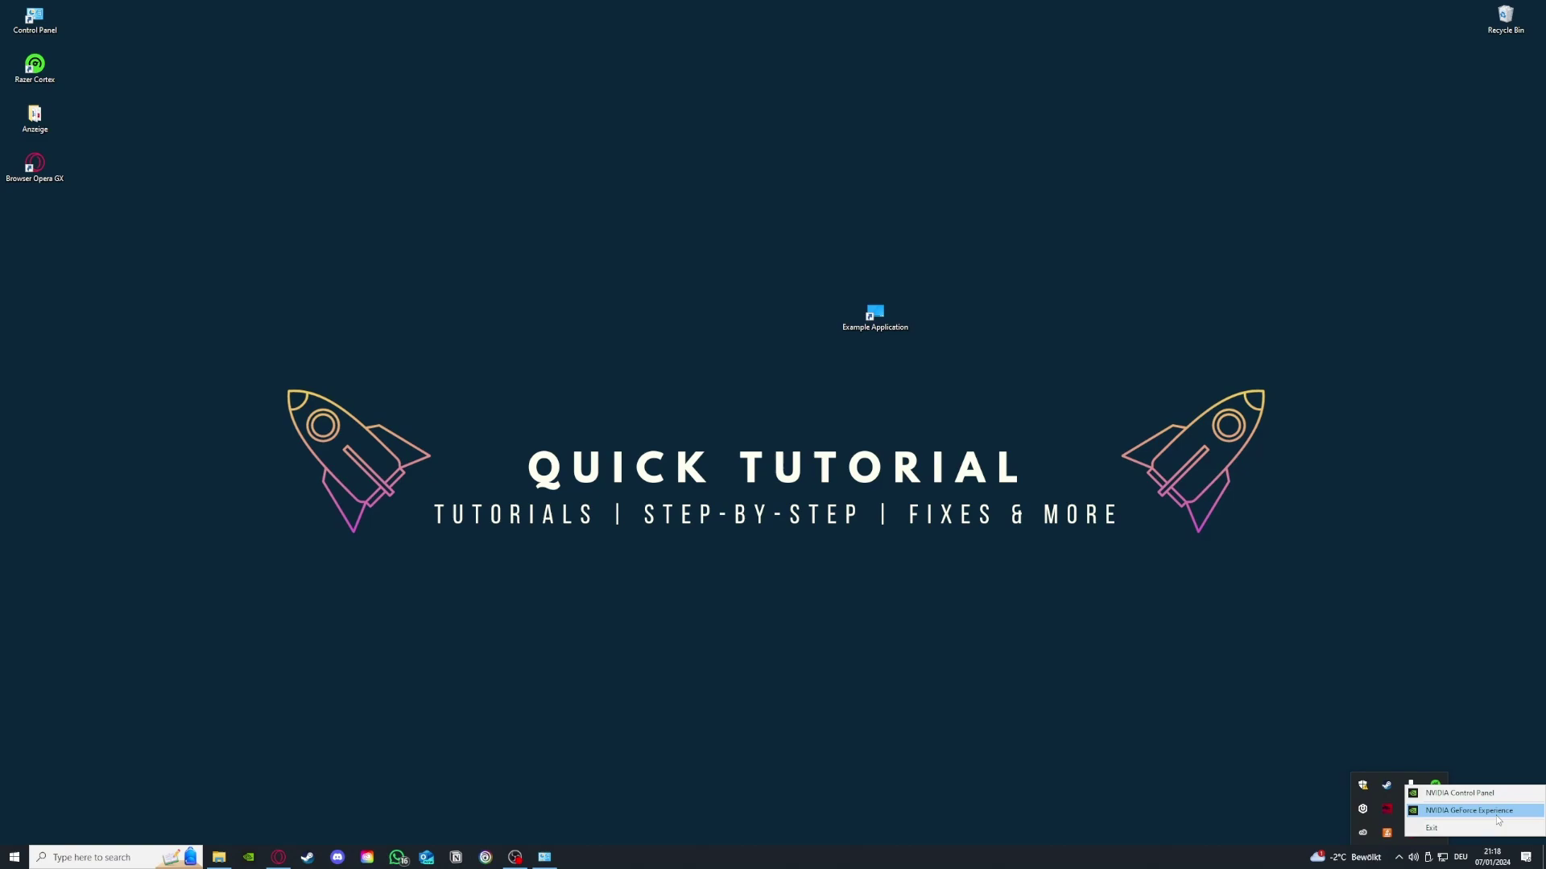
left_click(1454, 795)
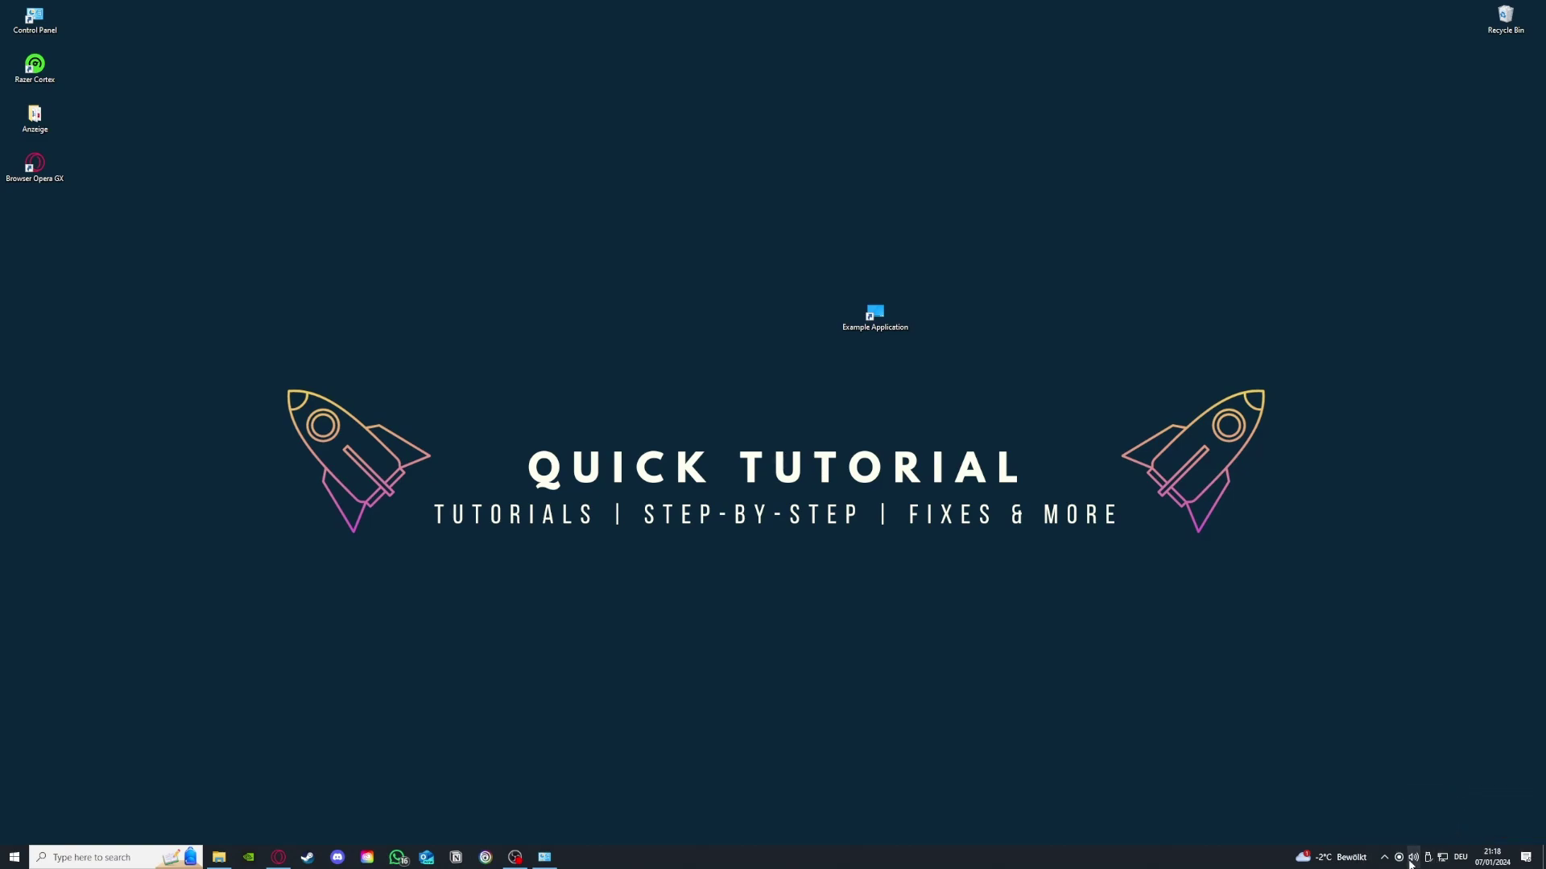
left_click(1398, 858)
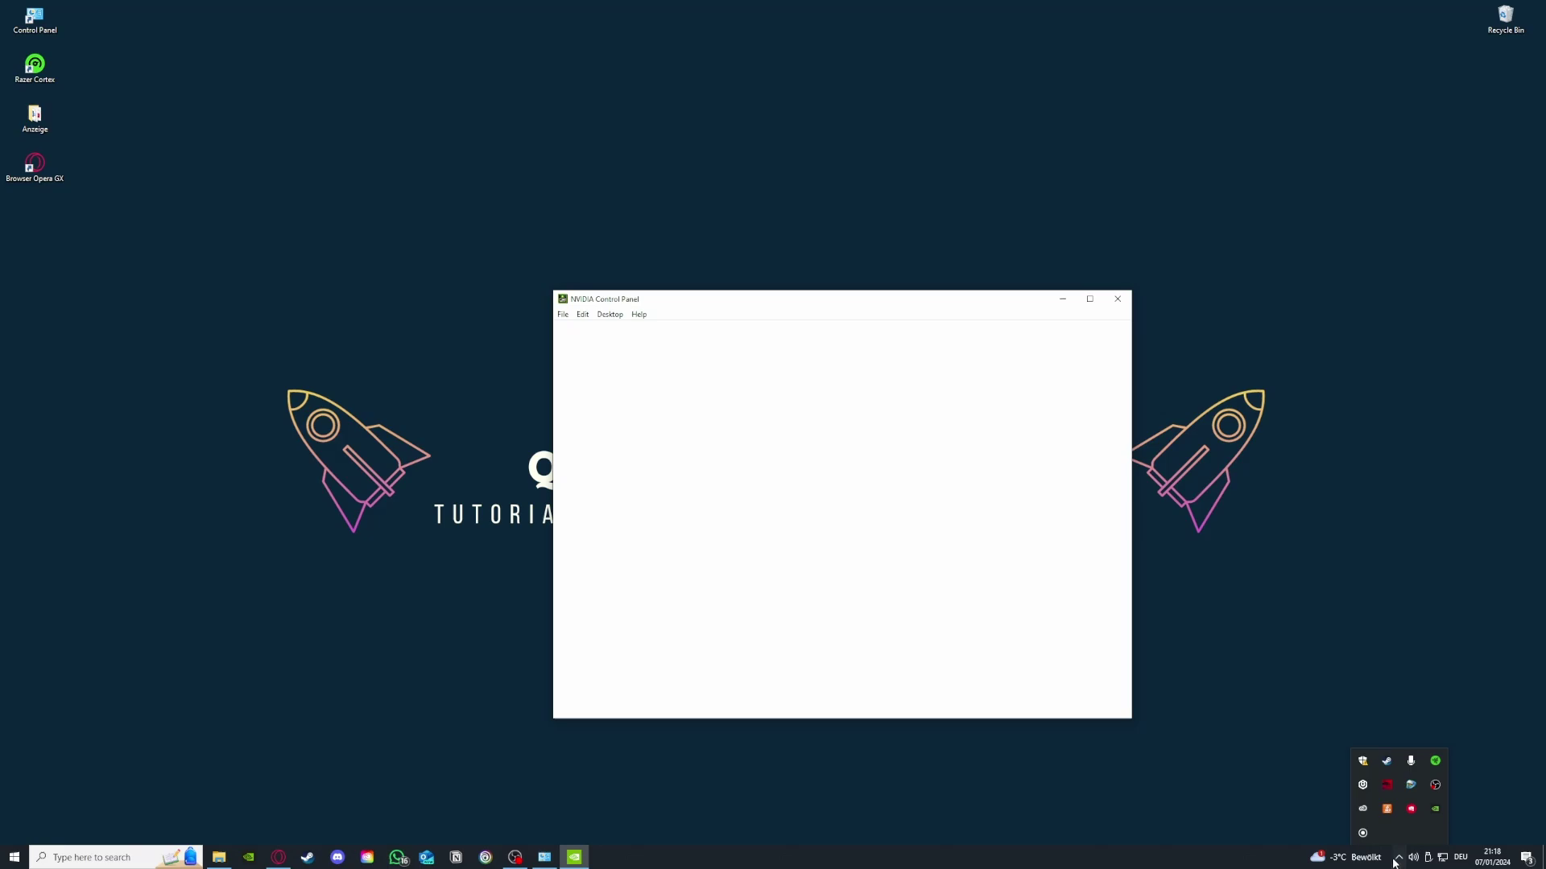
right_click(1435, 809)
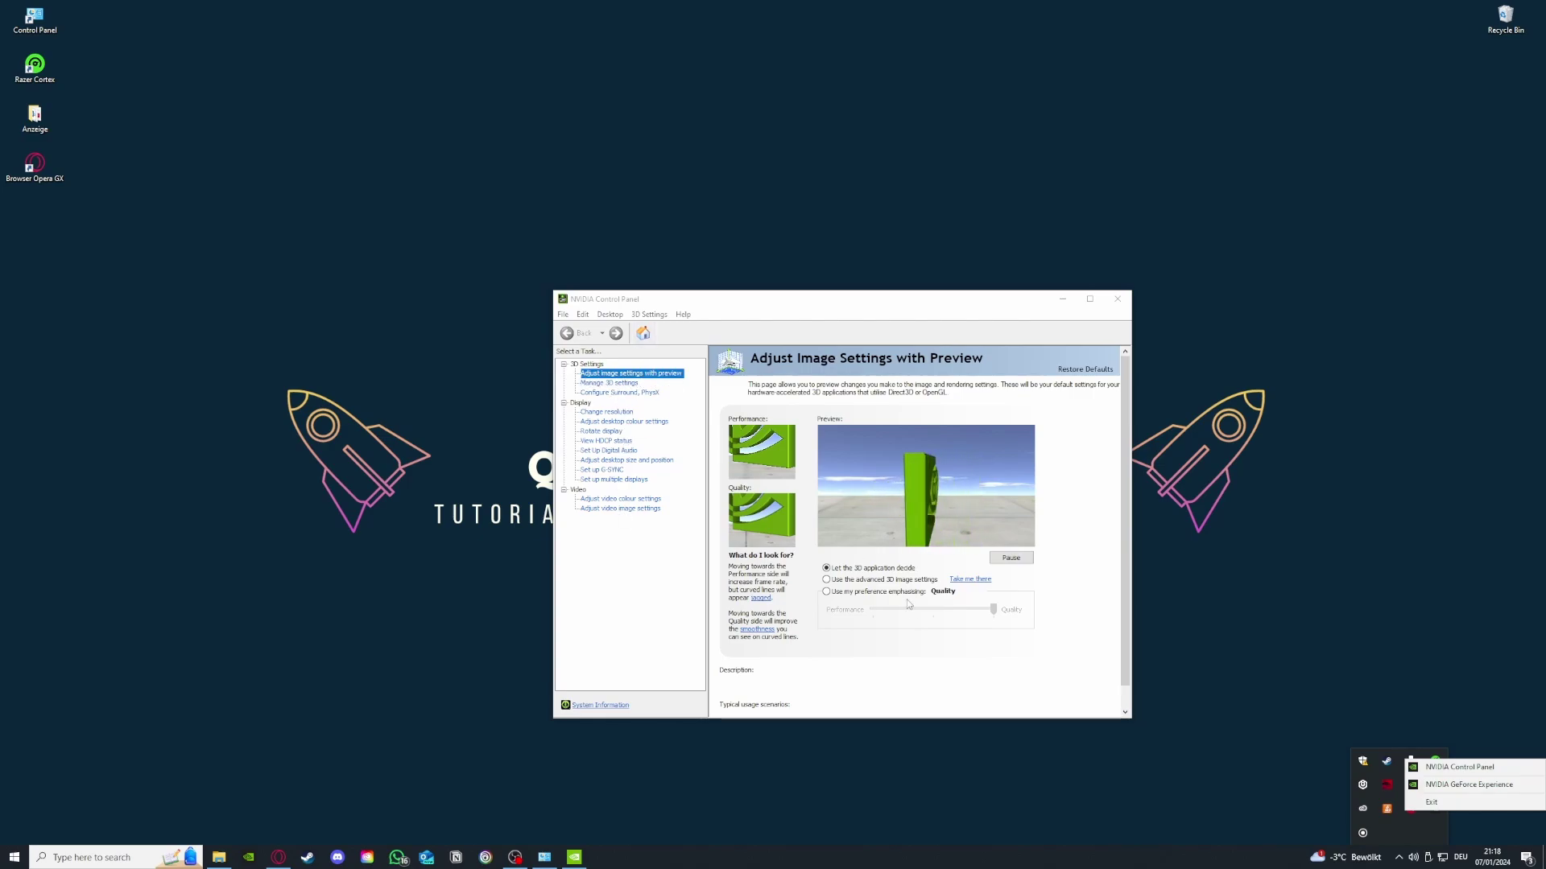
Switch to a custom image preference and drag the slider toward Performance
left_click(909, 672)
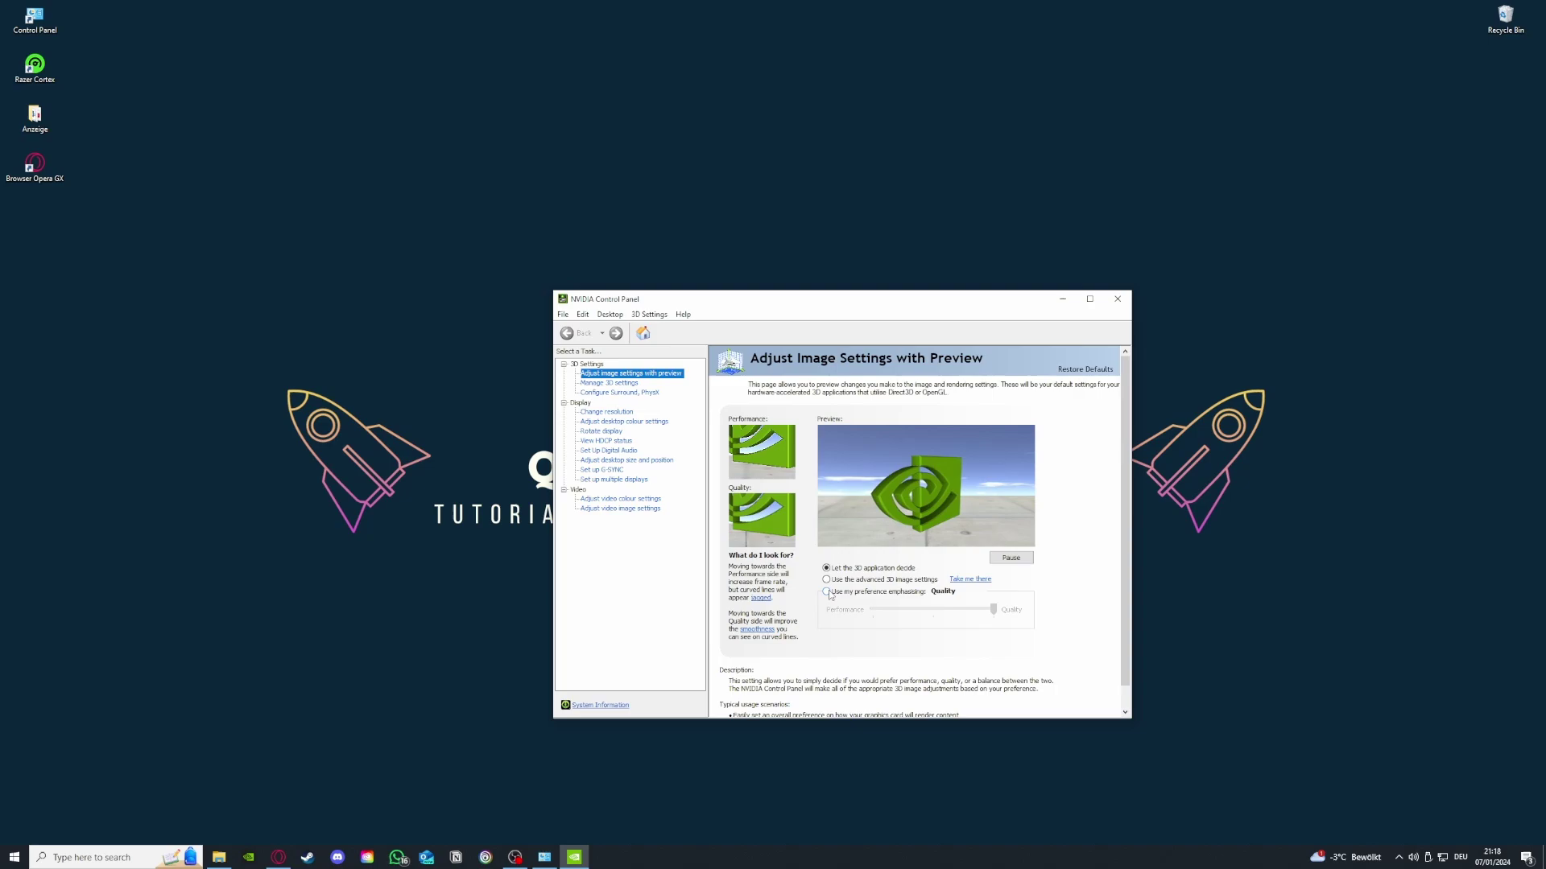
left_click(827, 592)
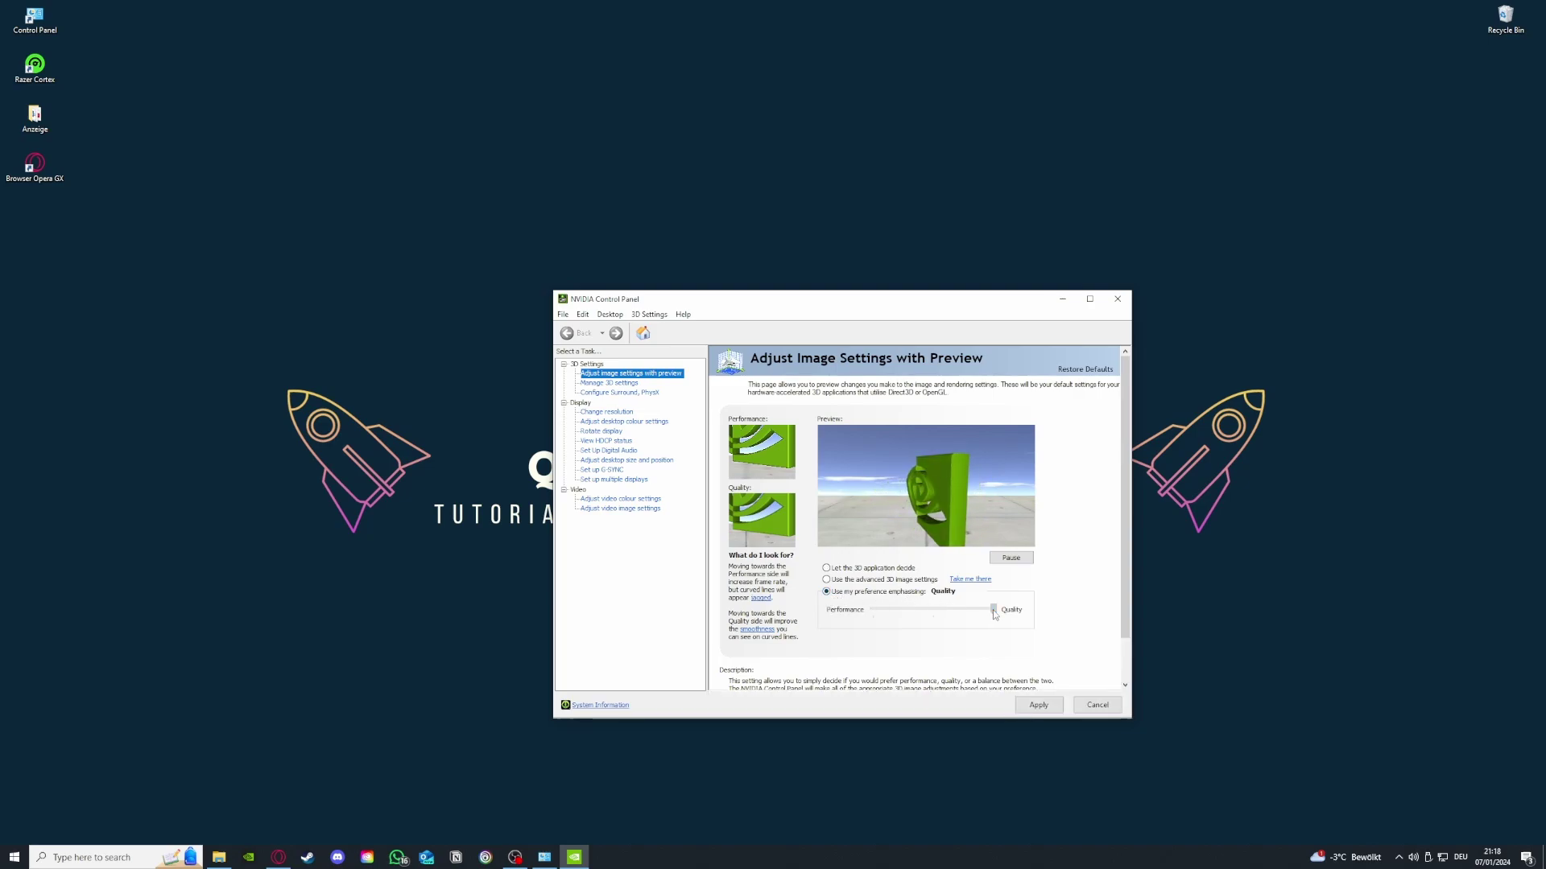
left_click_drag(990, 614, 884, 616)
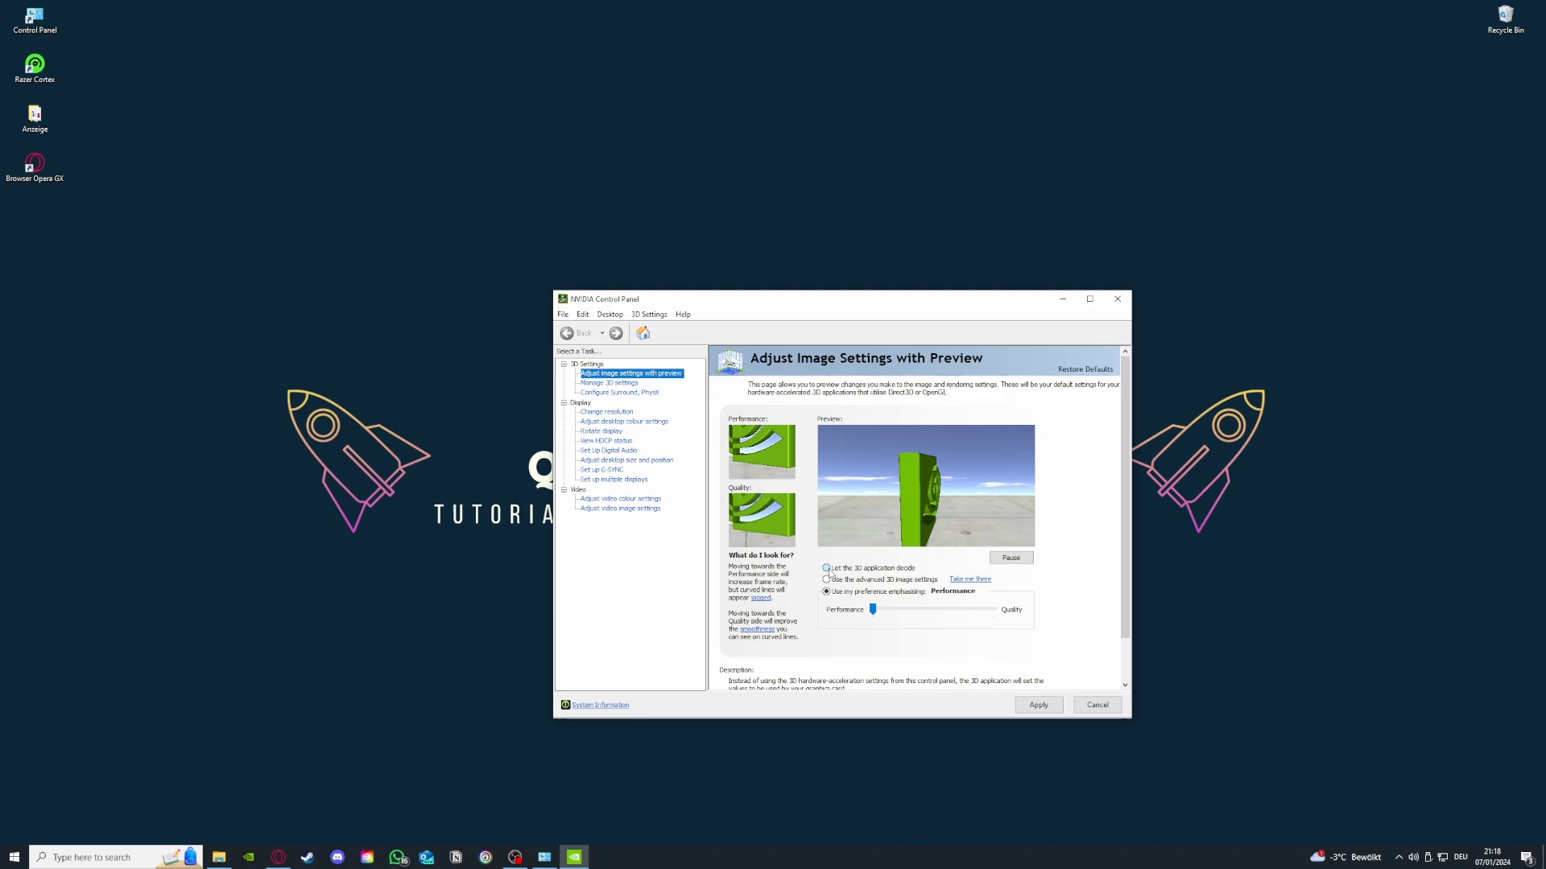
Try the slider toward Quality, revert to 'Let the 3D application decide', and cancel without applying
left_click(827, 568)
left_click(827, 592)
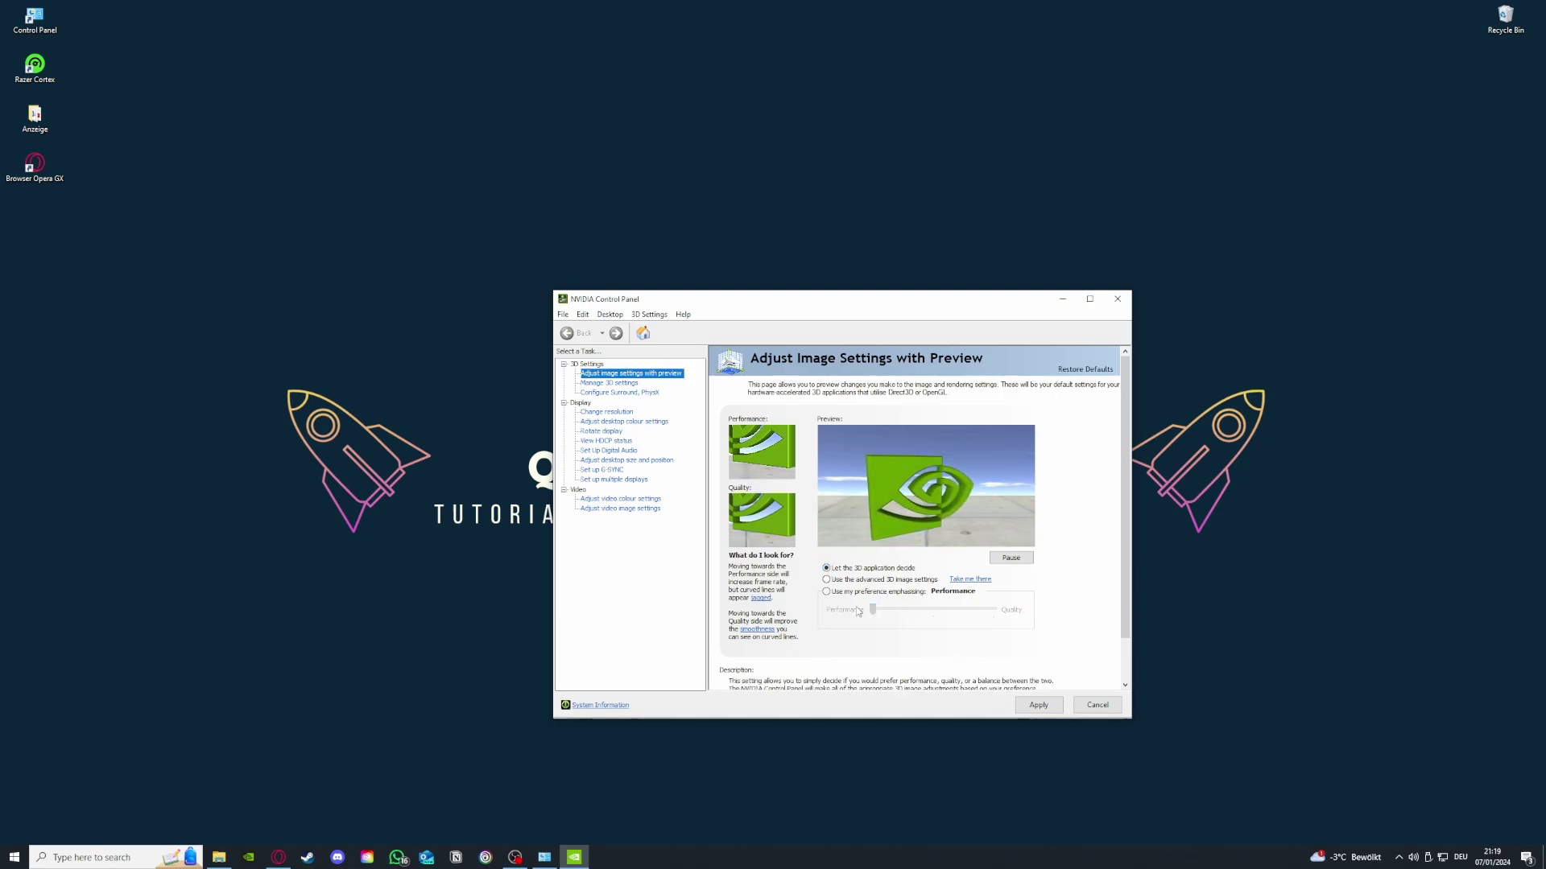
left_click_drag(872, 612, 993, 611)
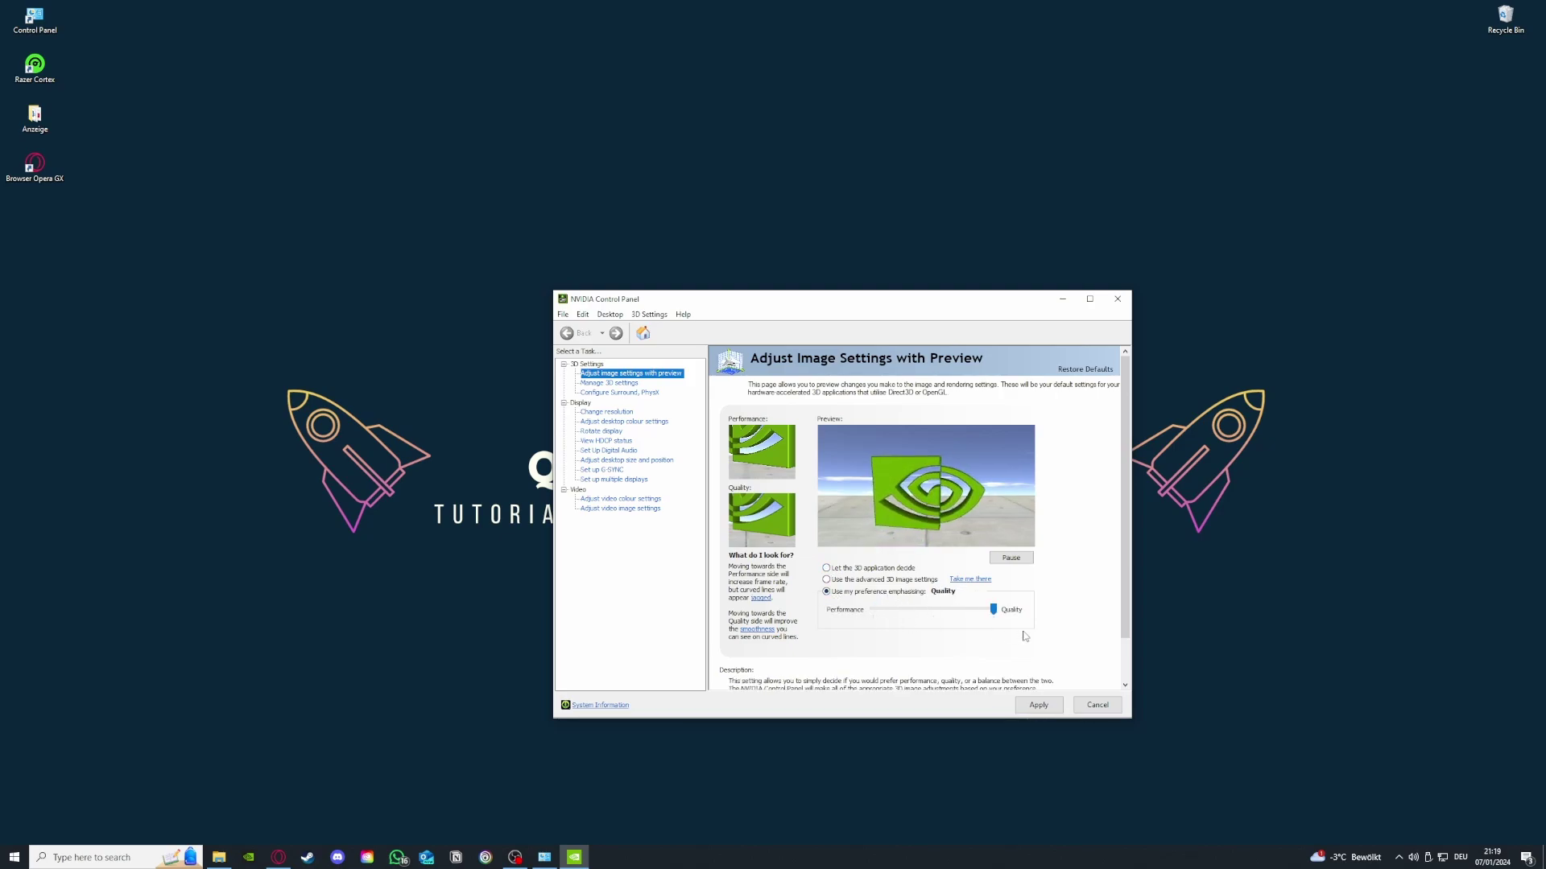
left_click(827, 569)
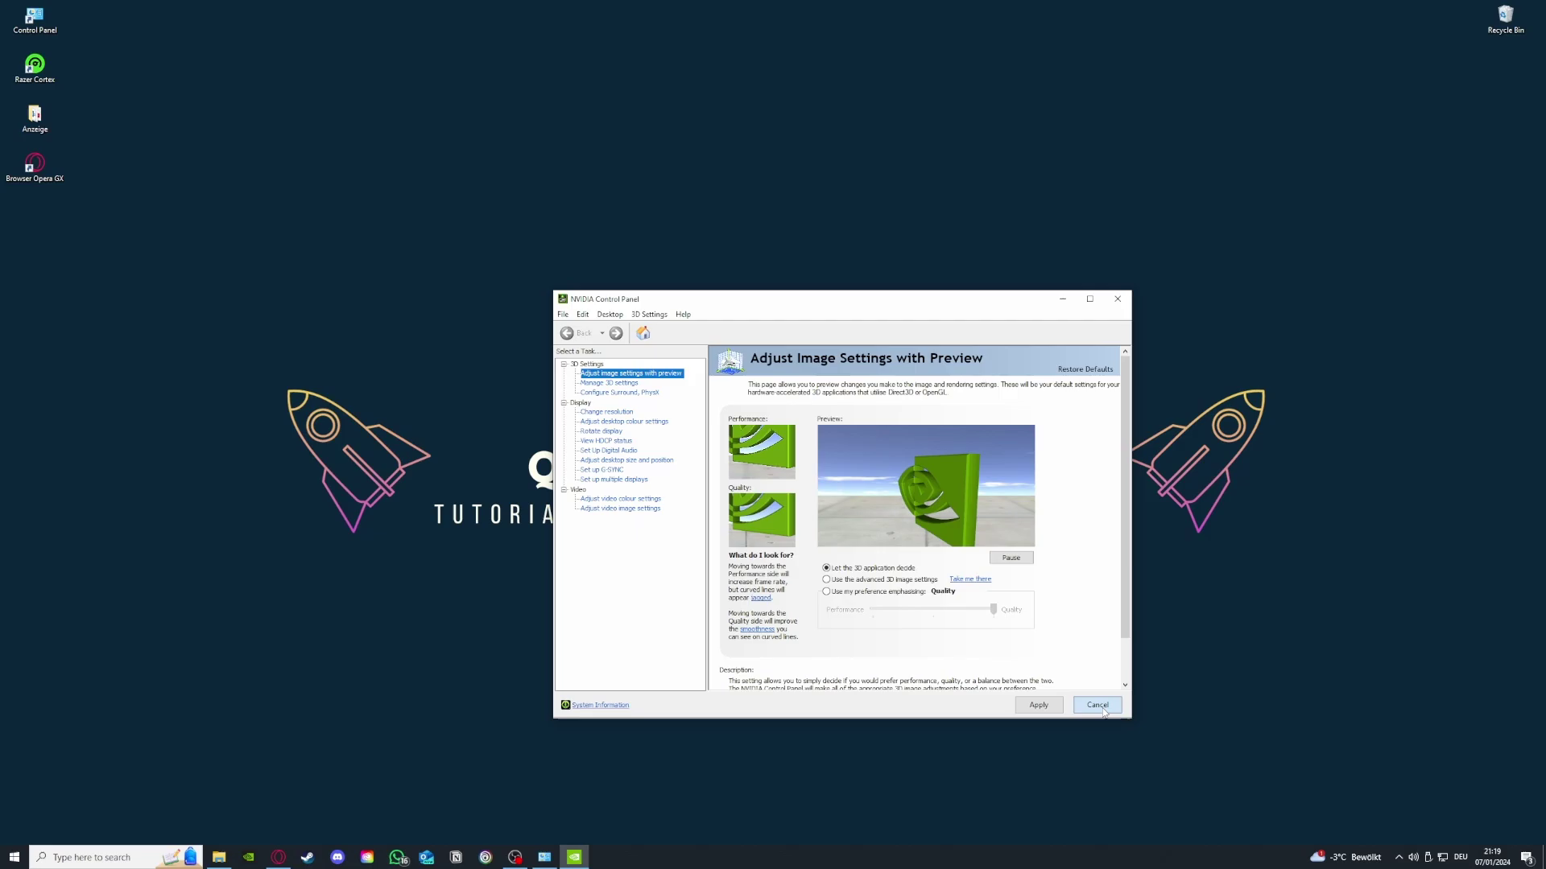
left_click(1116, 299)
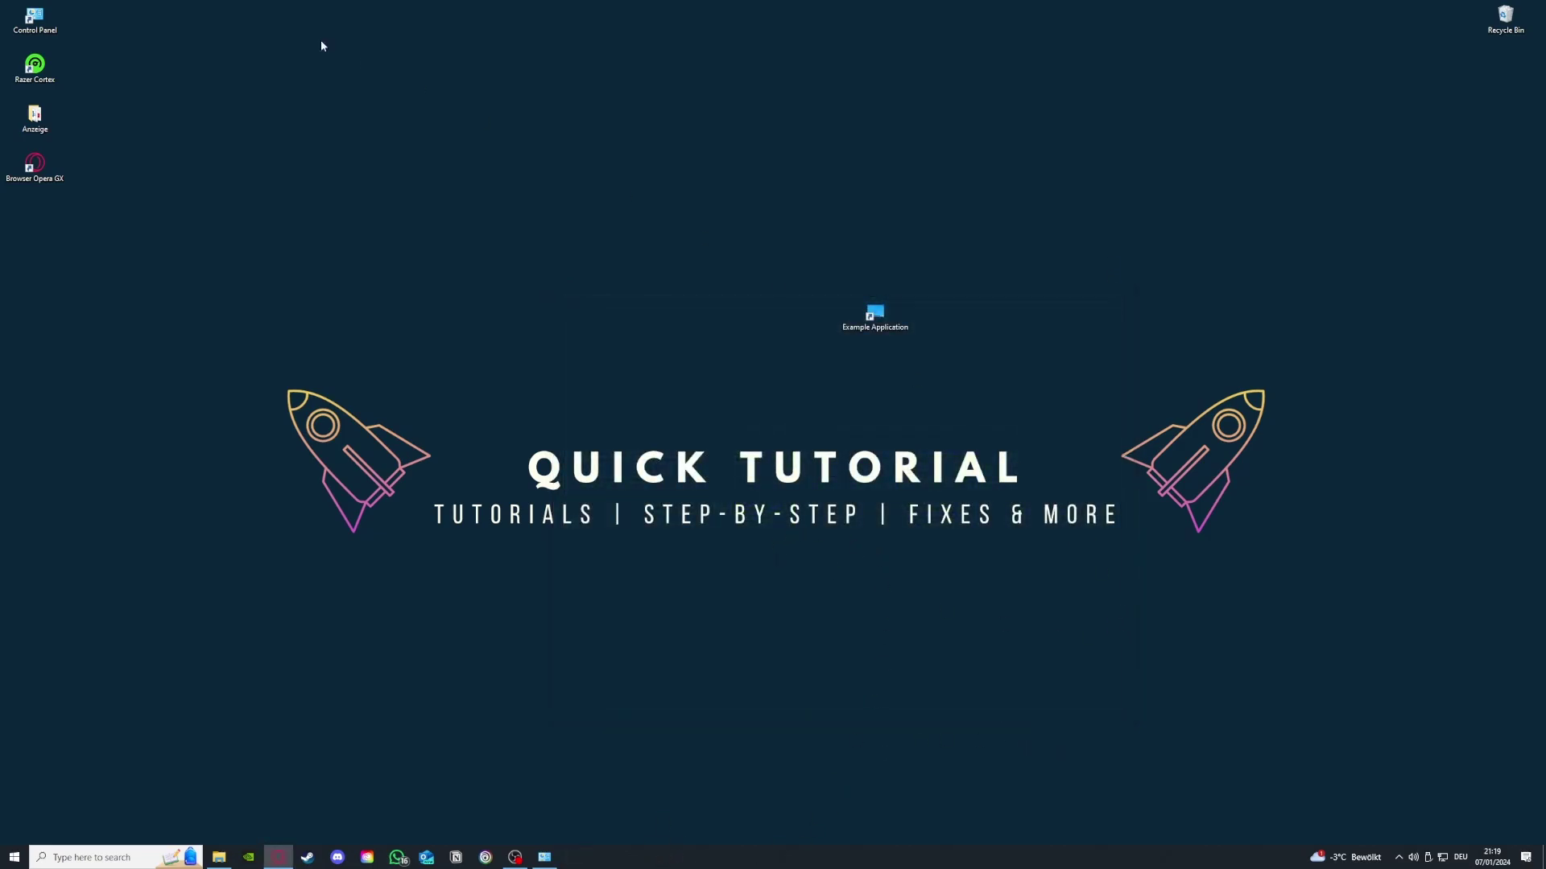
Open Control Panel from its desktop shortcut and go to System and Security > Administrative Tools
left_click(177, 851)
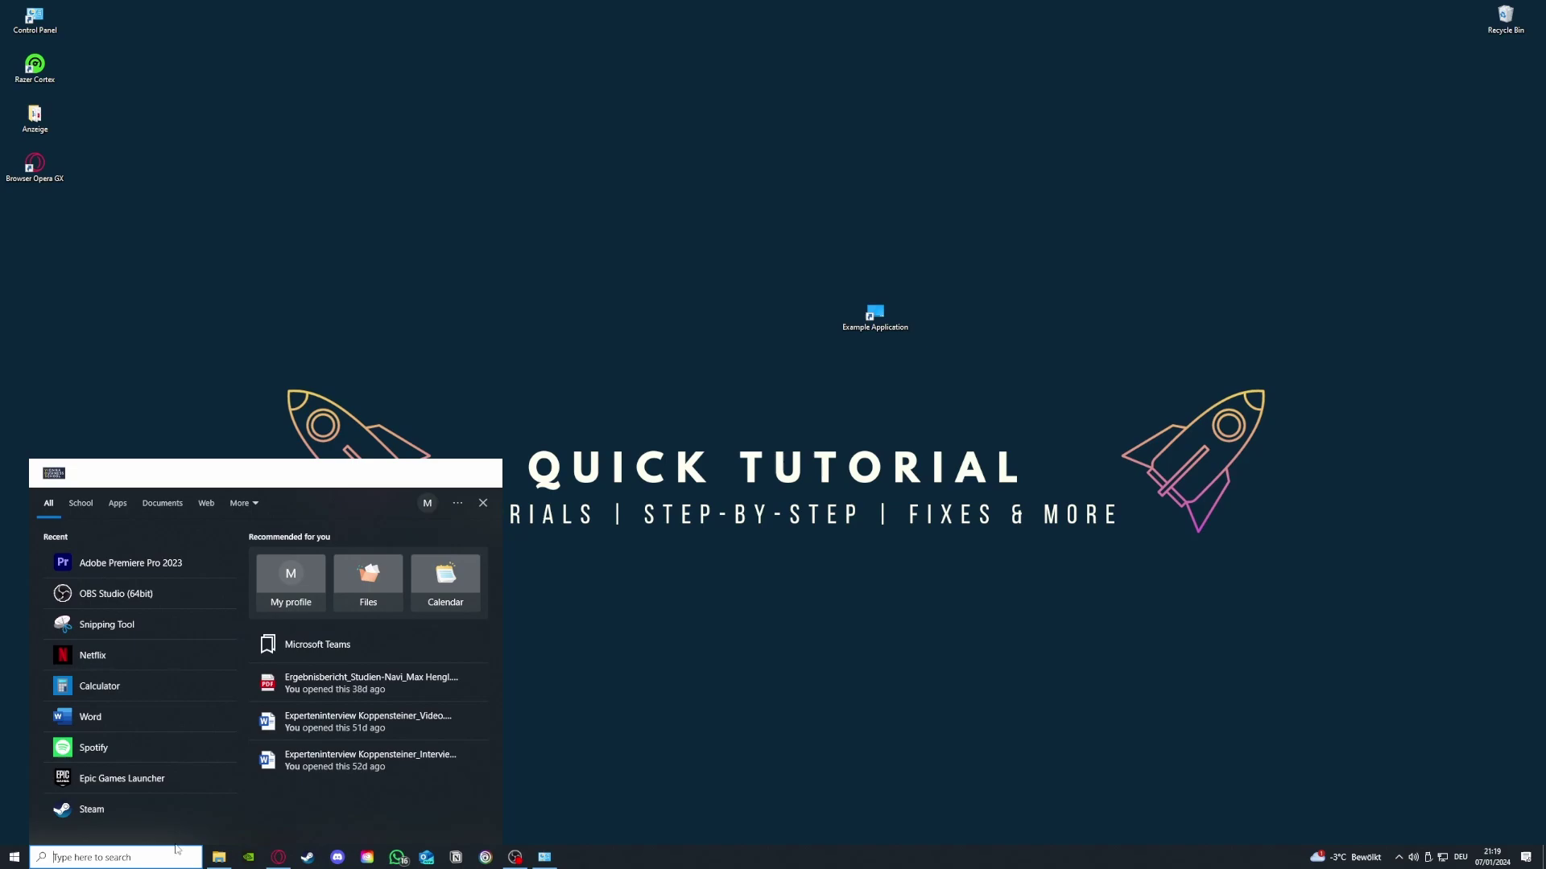
type("co")
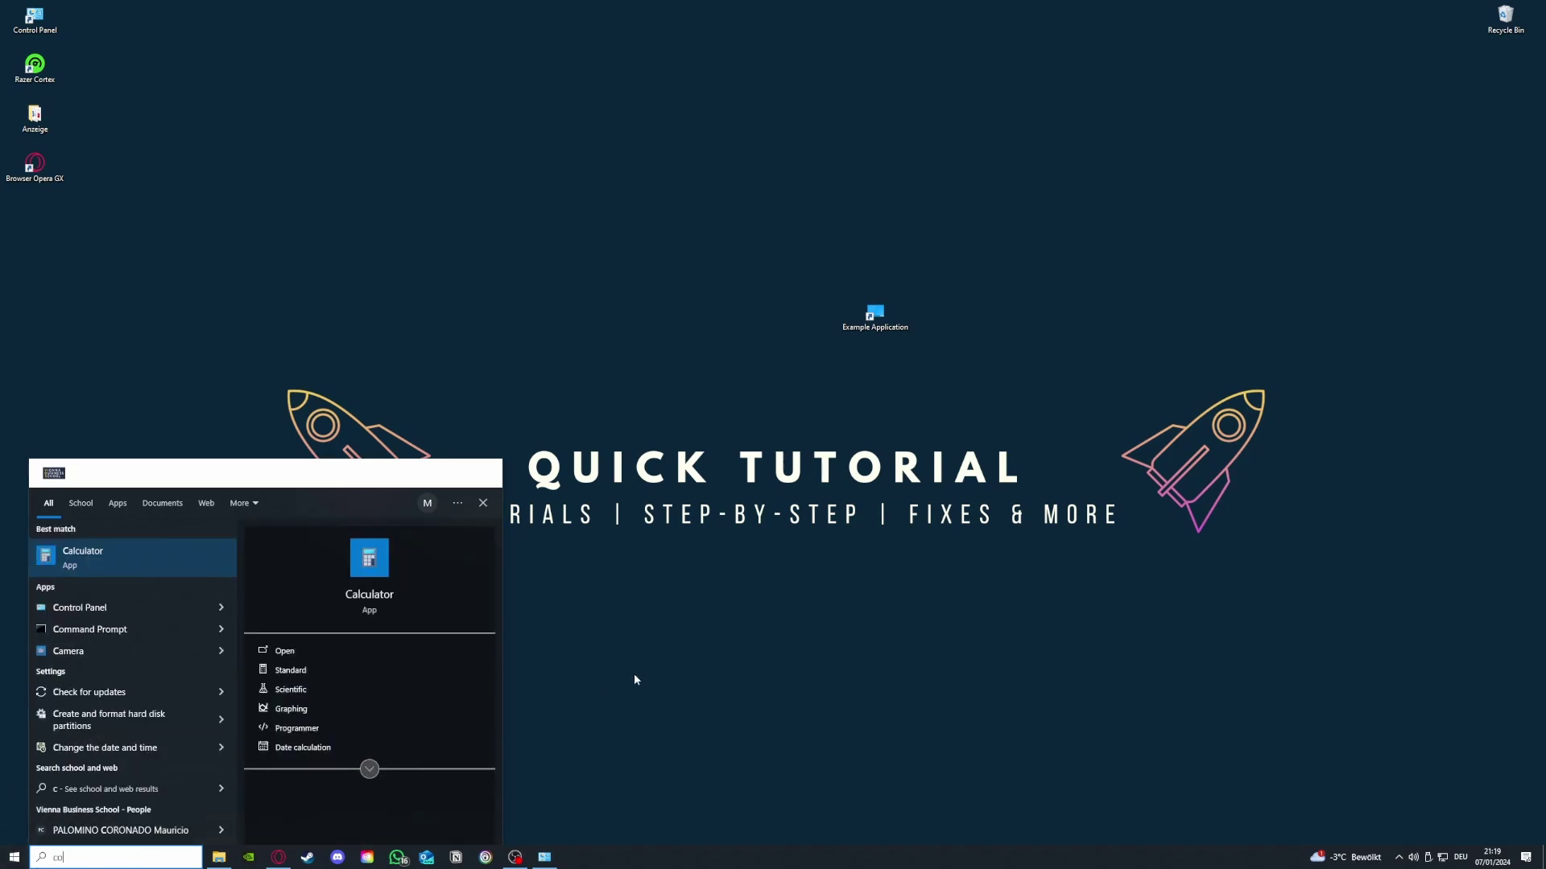
type("ntro")
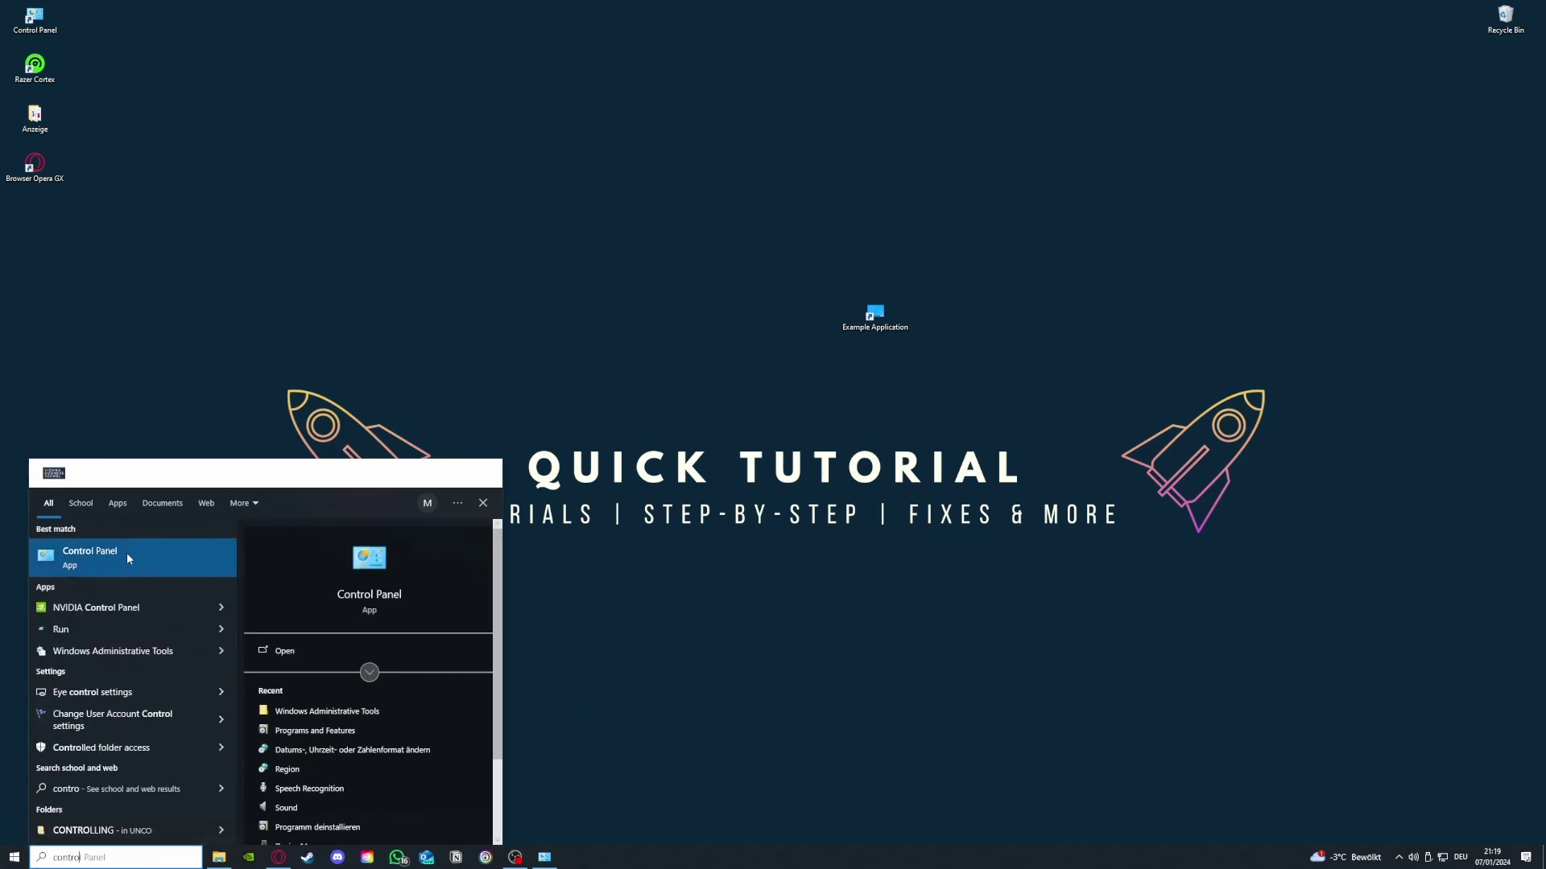
left_click(332, 231)
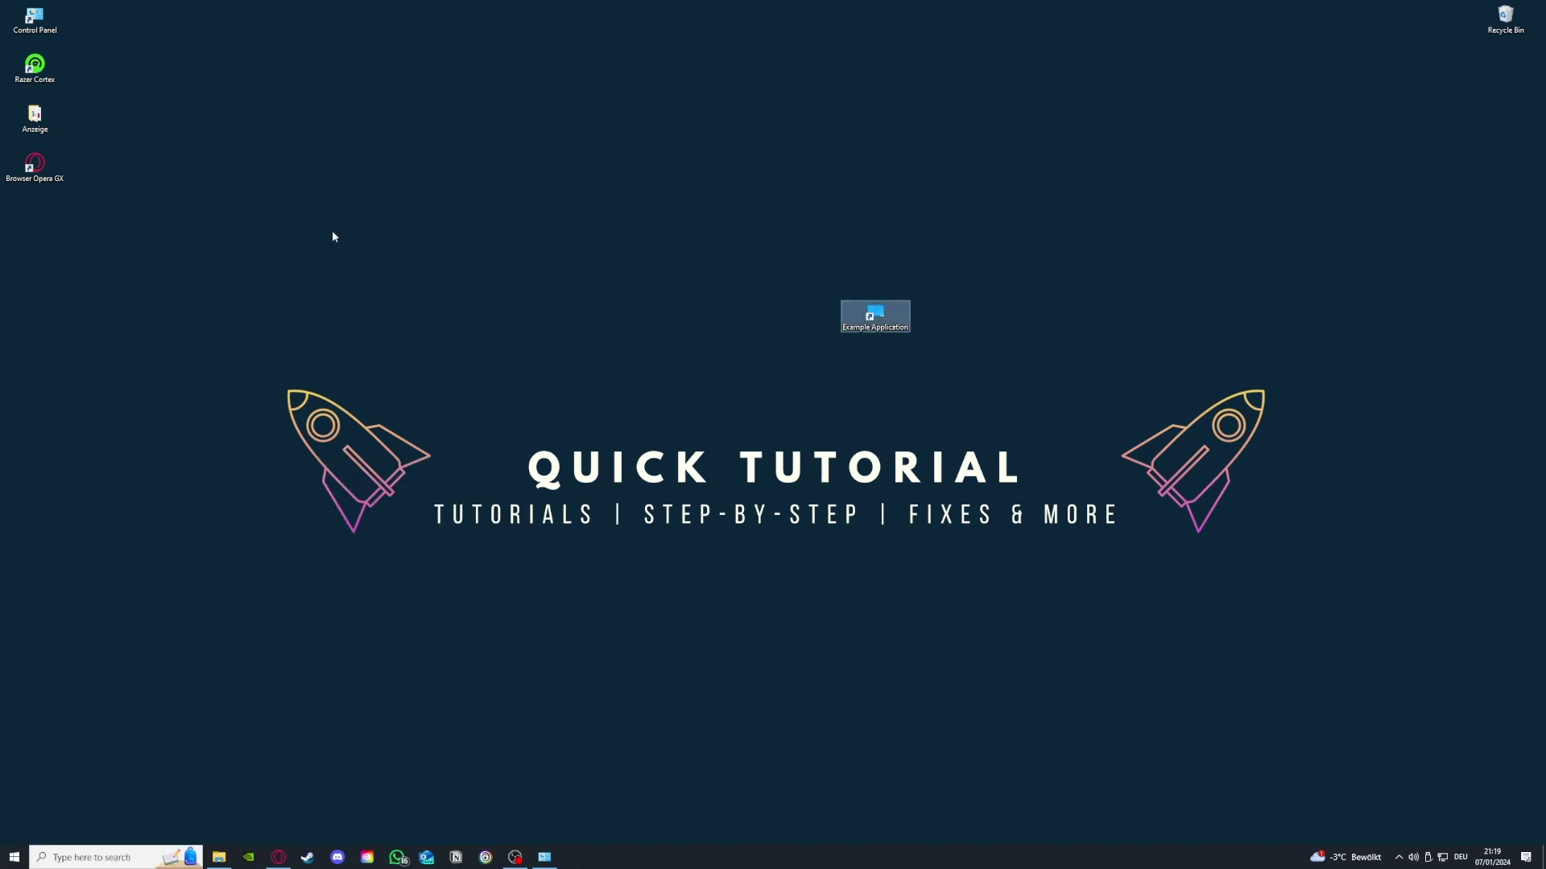
left_click(46, 24)
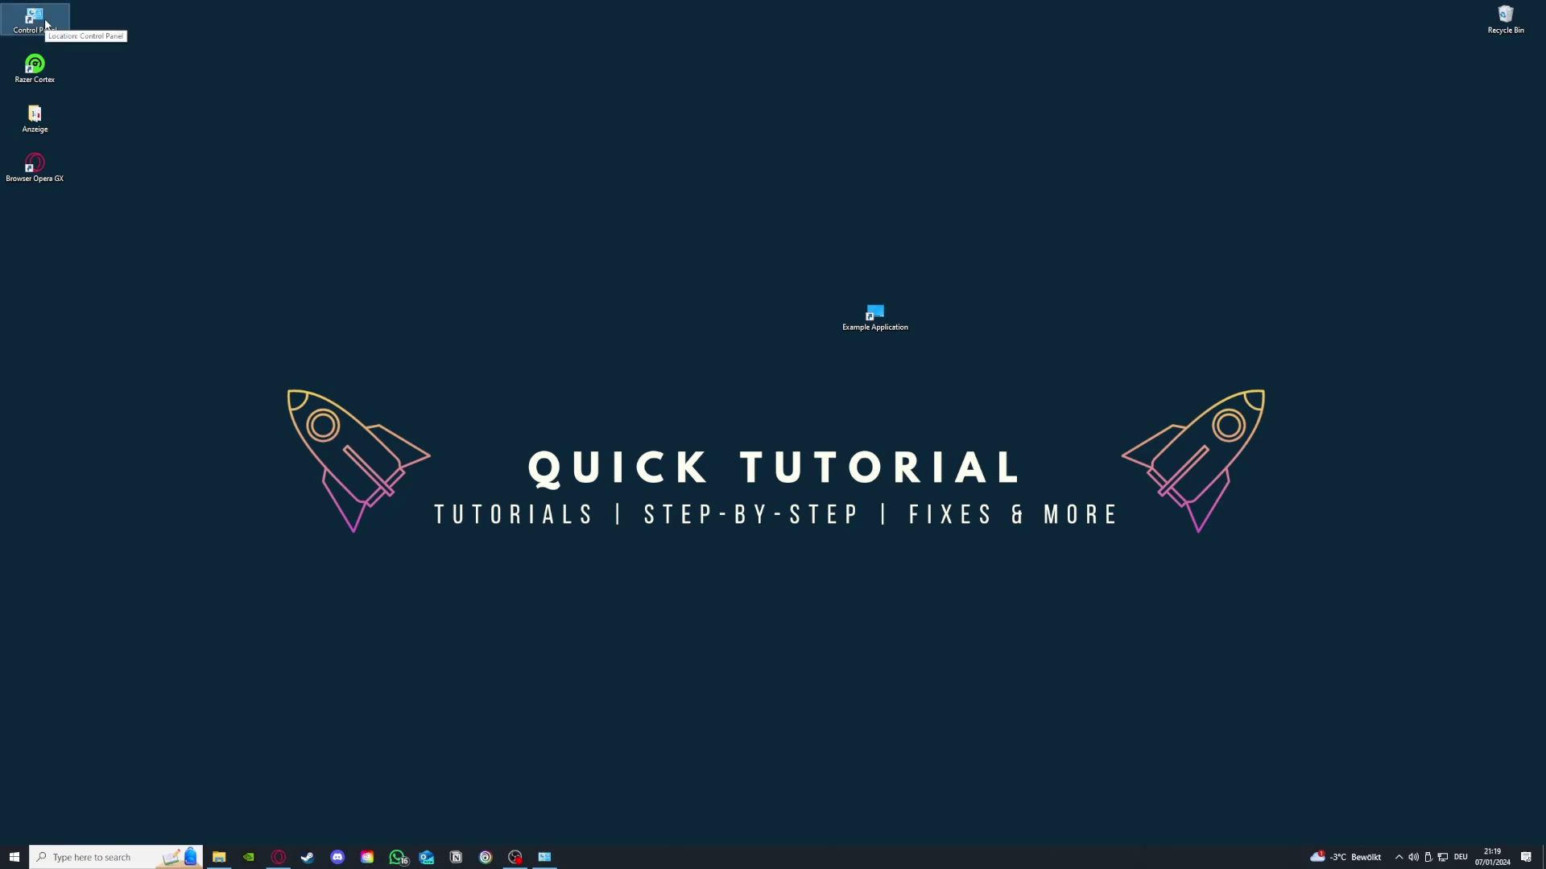
double_click(46, 24)
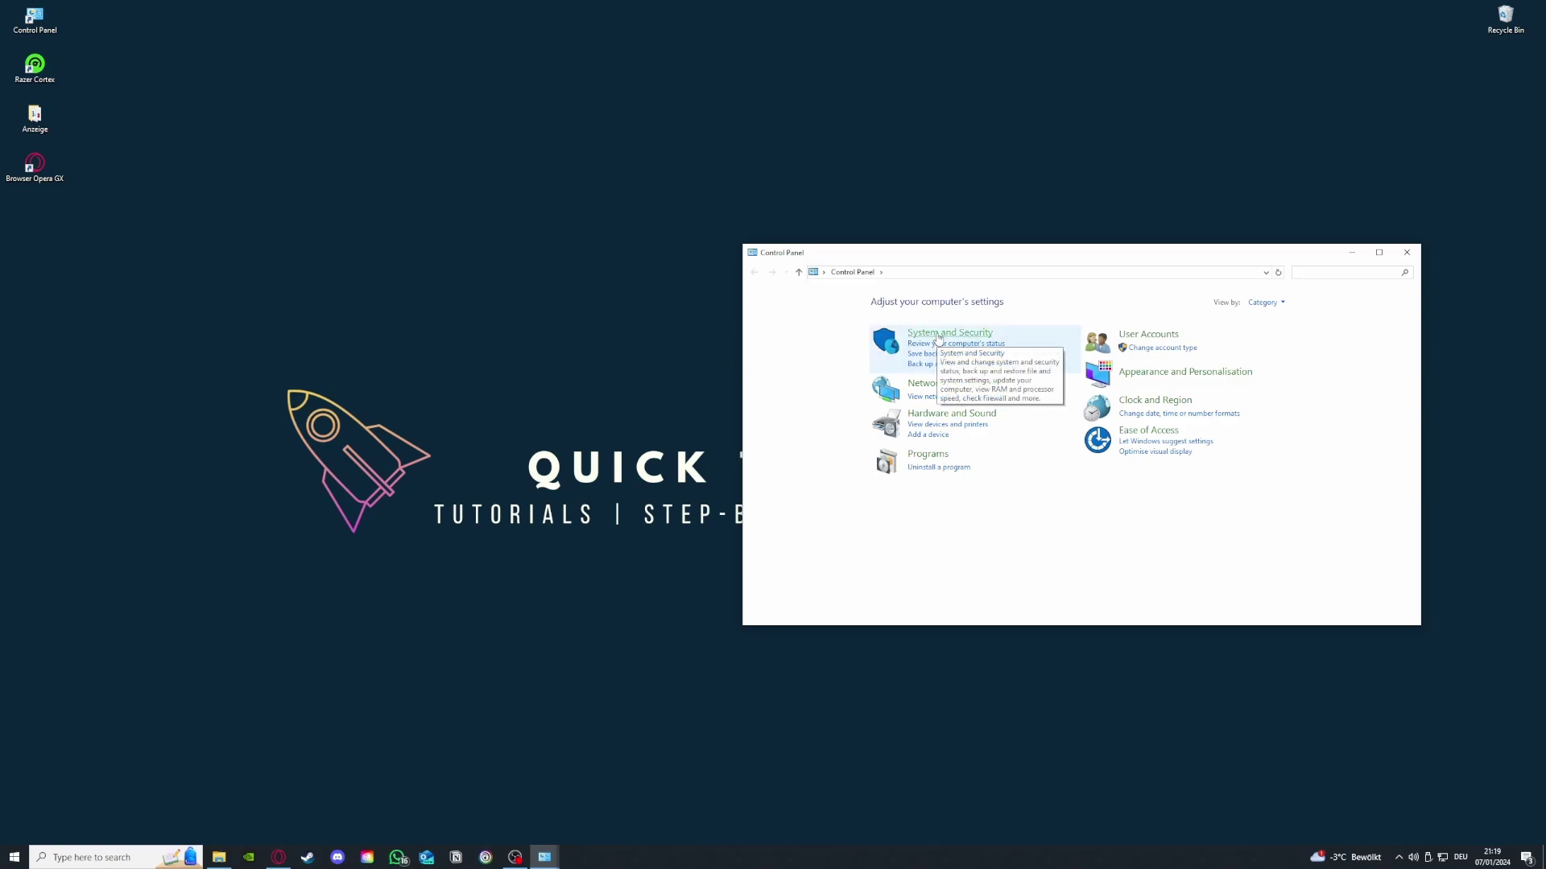
left_click(938, 337)
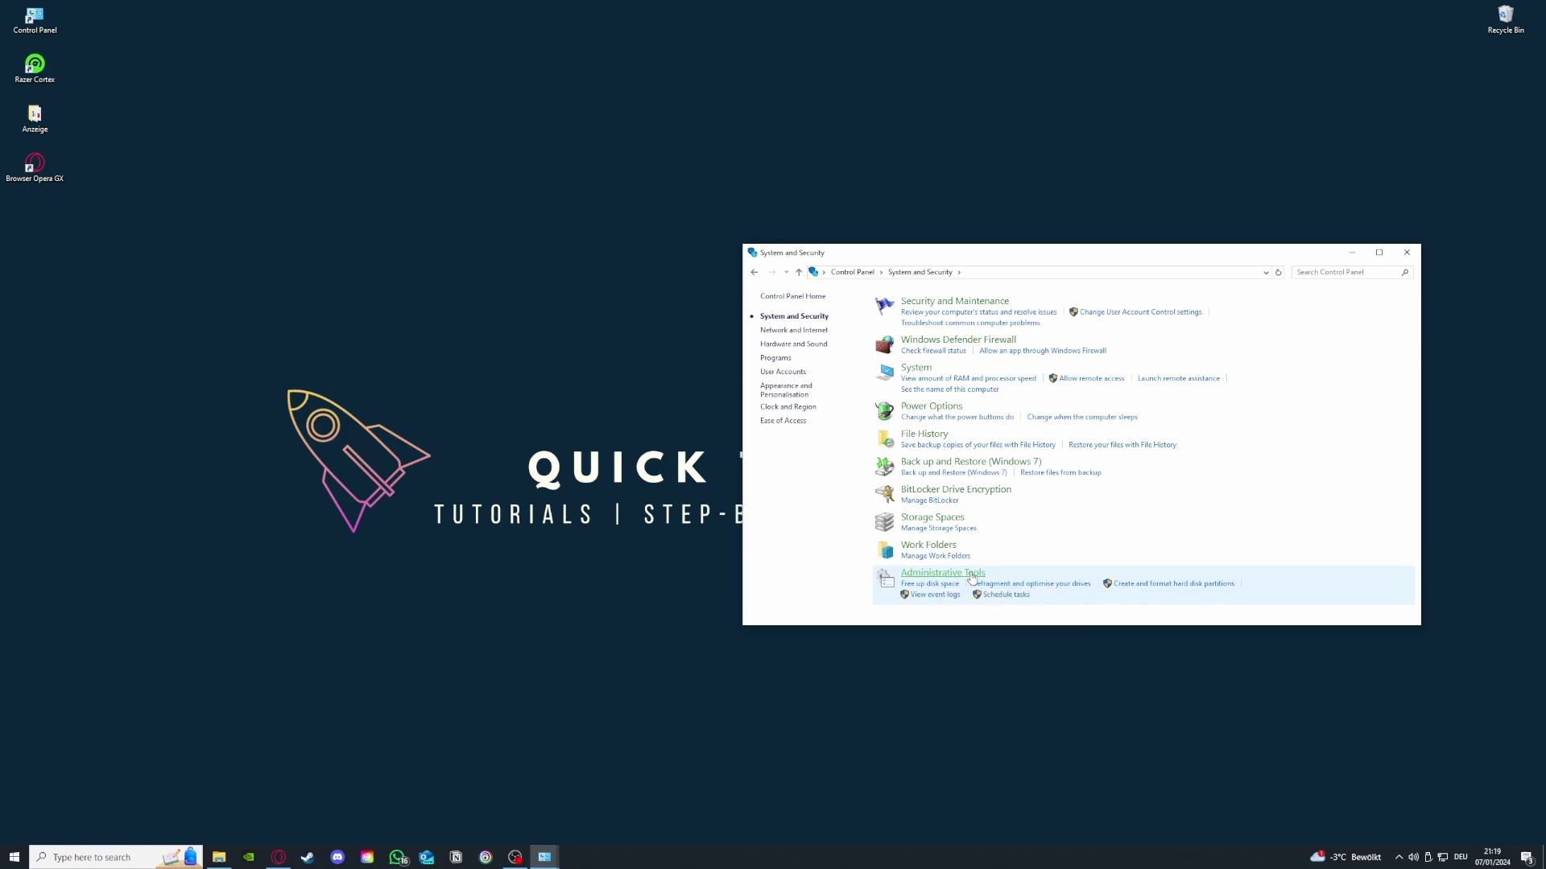
left_click(971, 574)
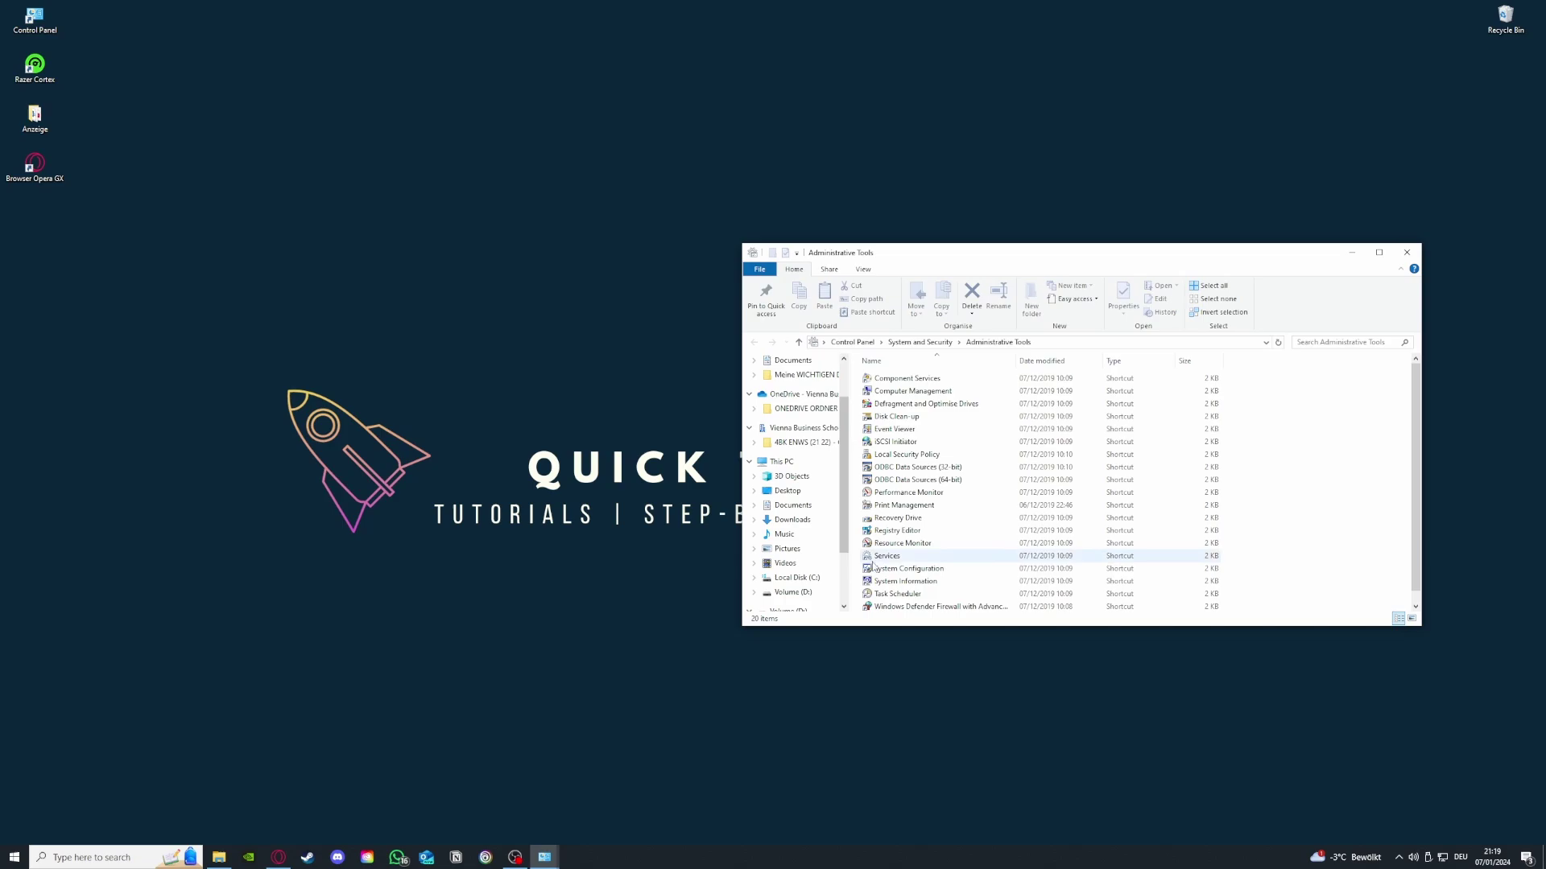
Select the Disk Clean-up shortcut among the 20 Administrative Tools
scroll(1006, 499, "down", 1)
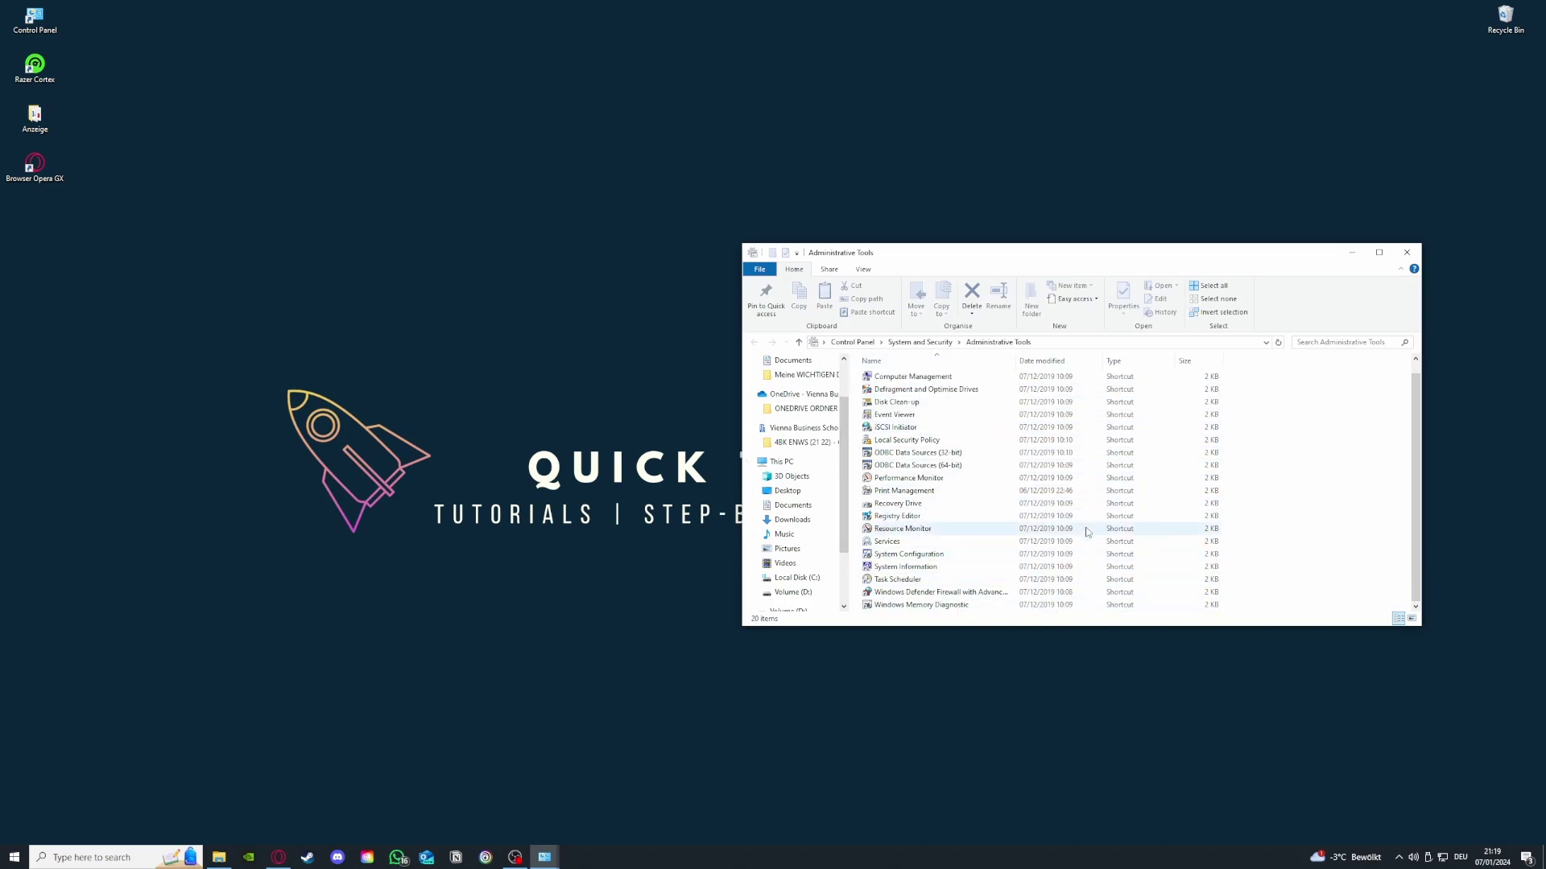
scroll(934, 576, "up", 1)
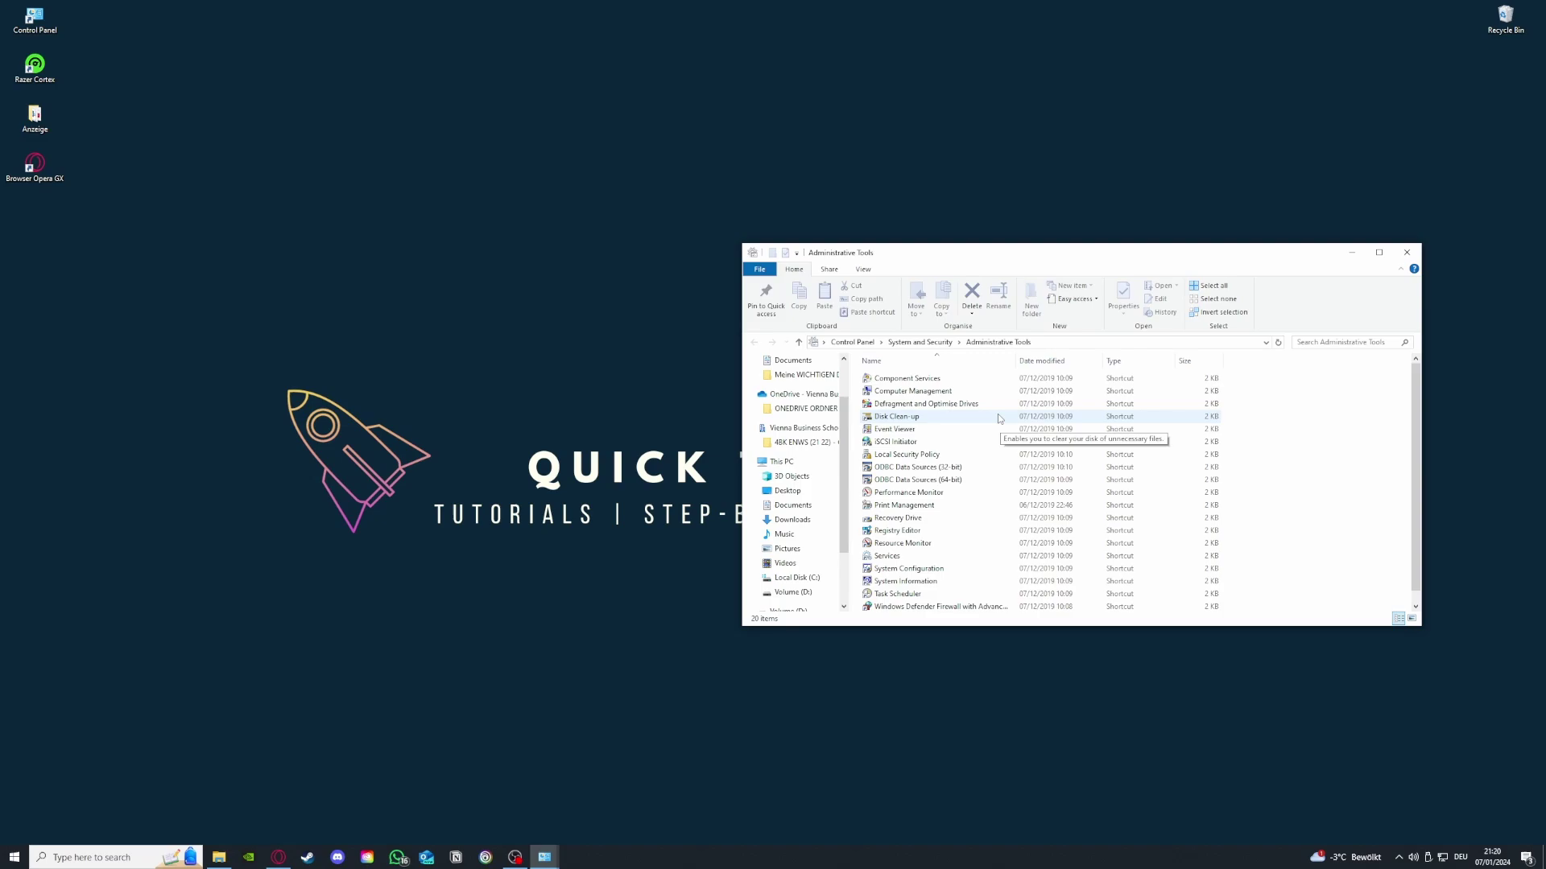
left_click(989, 417)
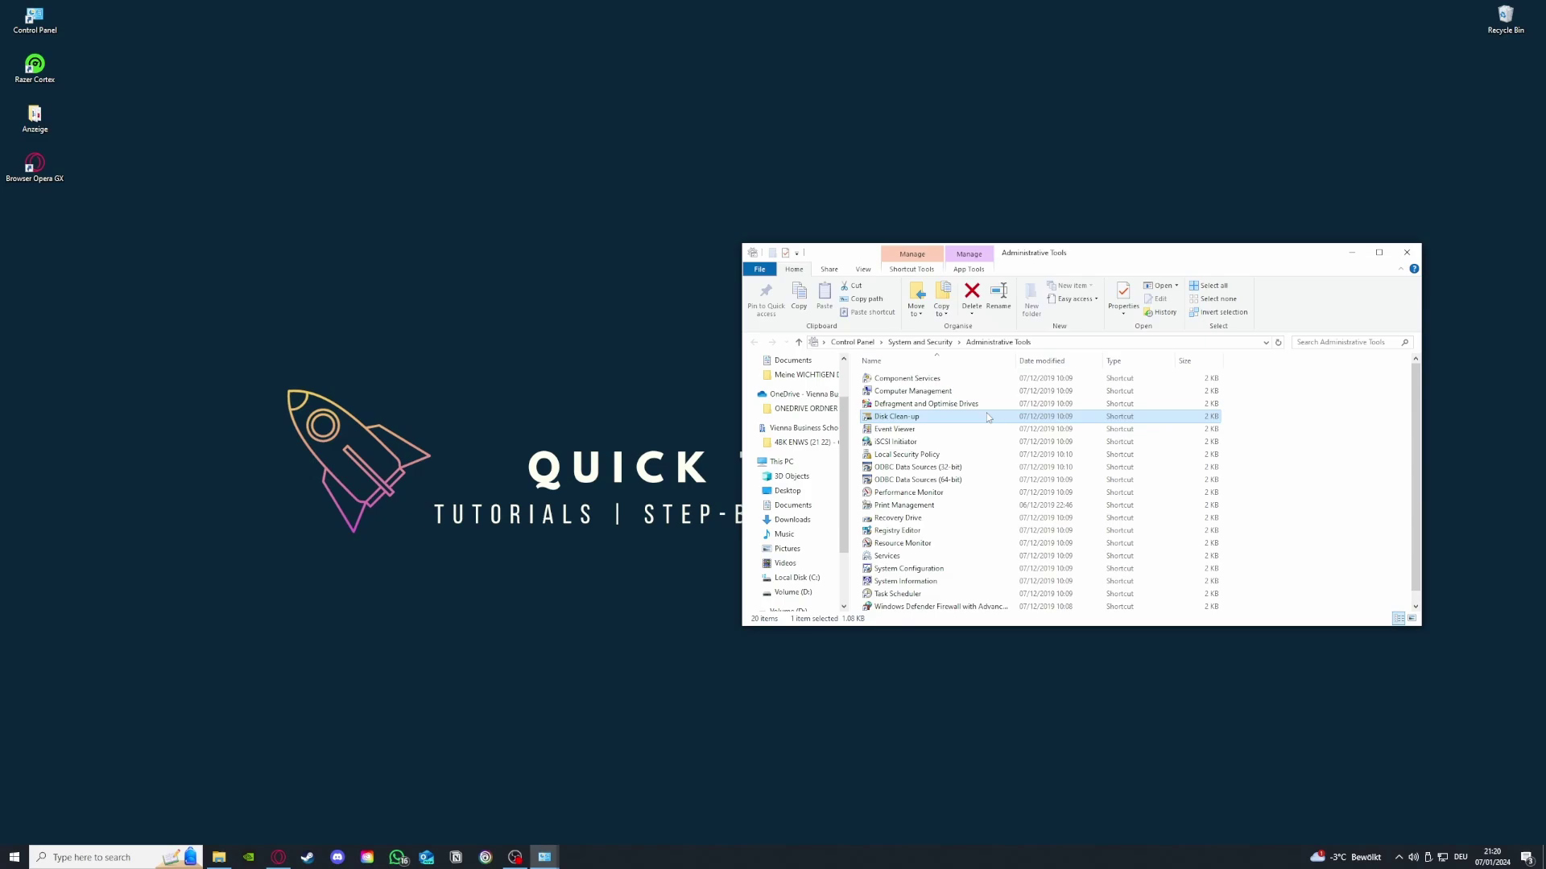
Launch Disk Clean-up, scan Volume (D:), then start the 'Clean up system files' pass
double_click(985, 416)
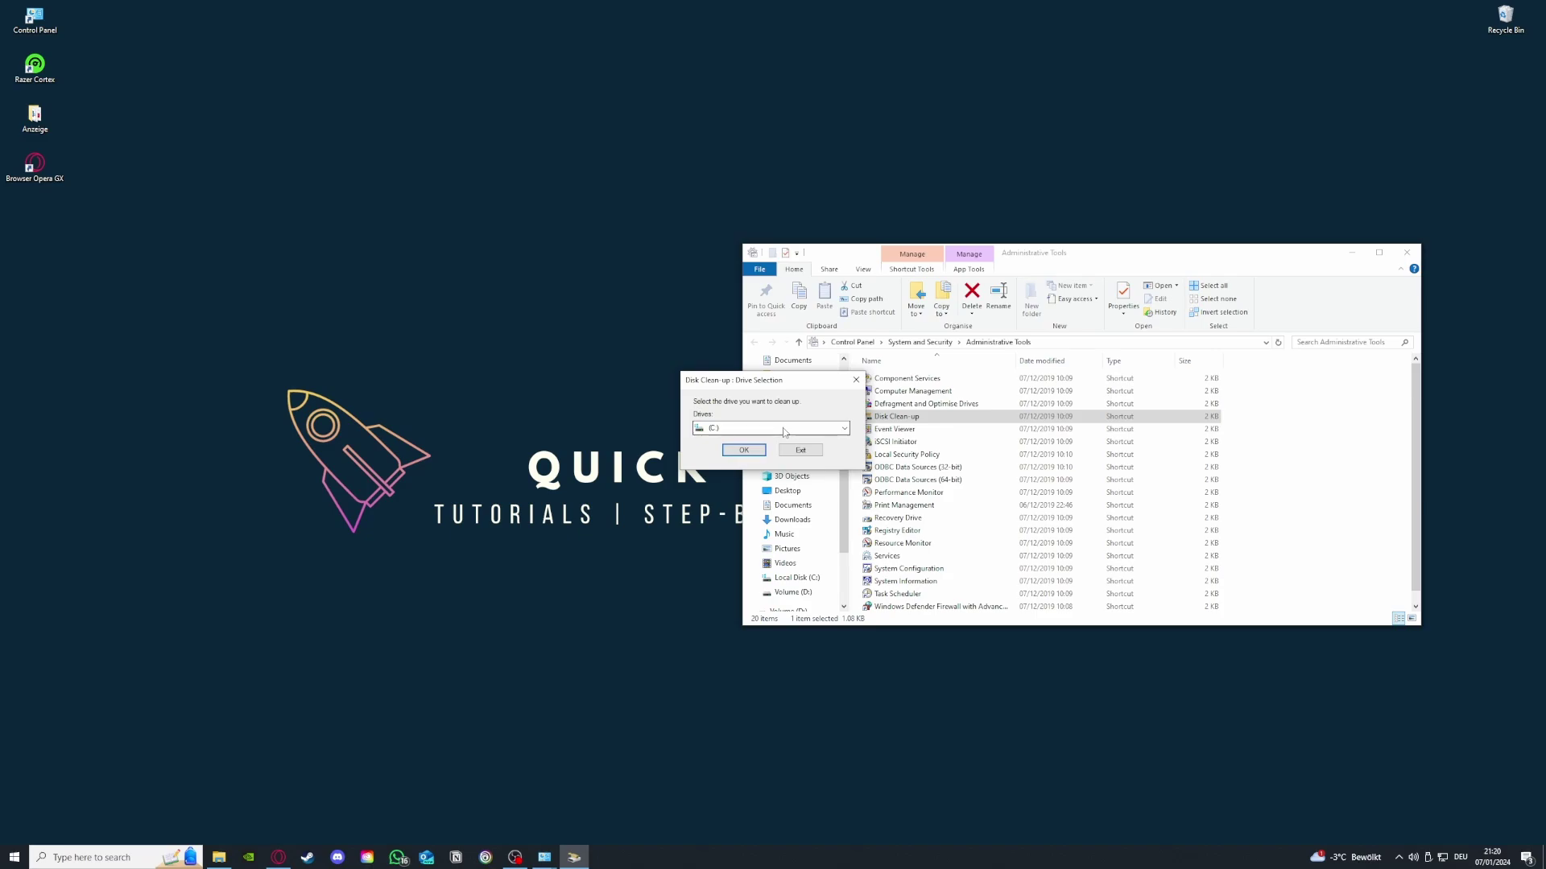
left_click(783, 432)
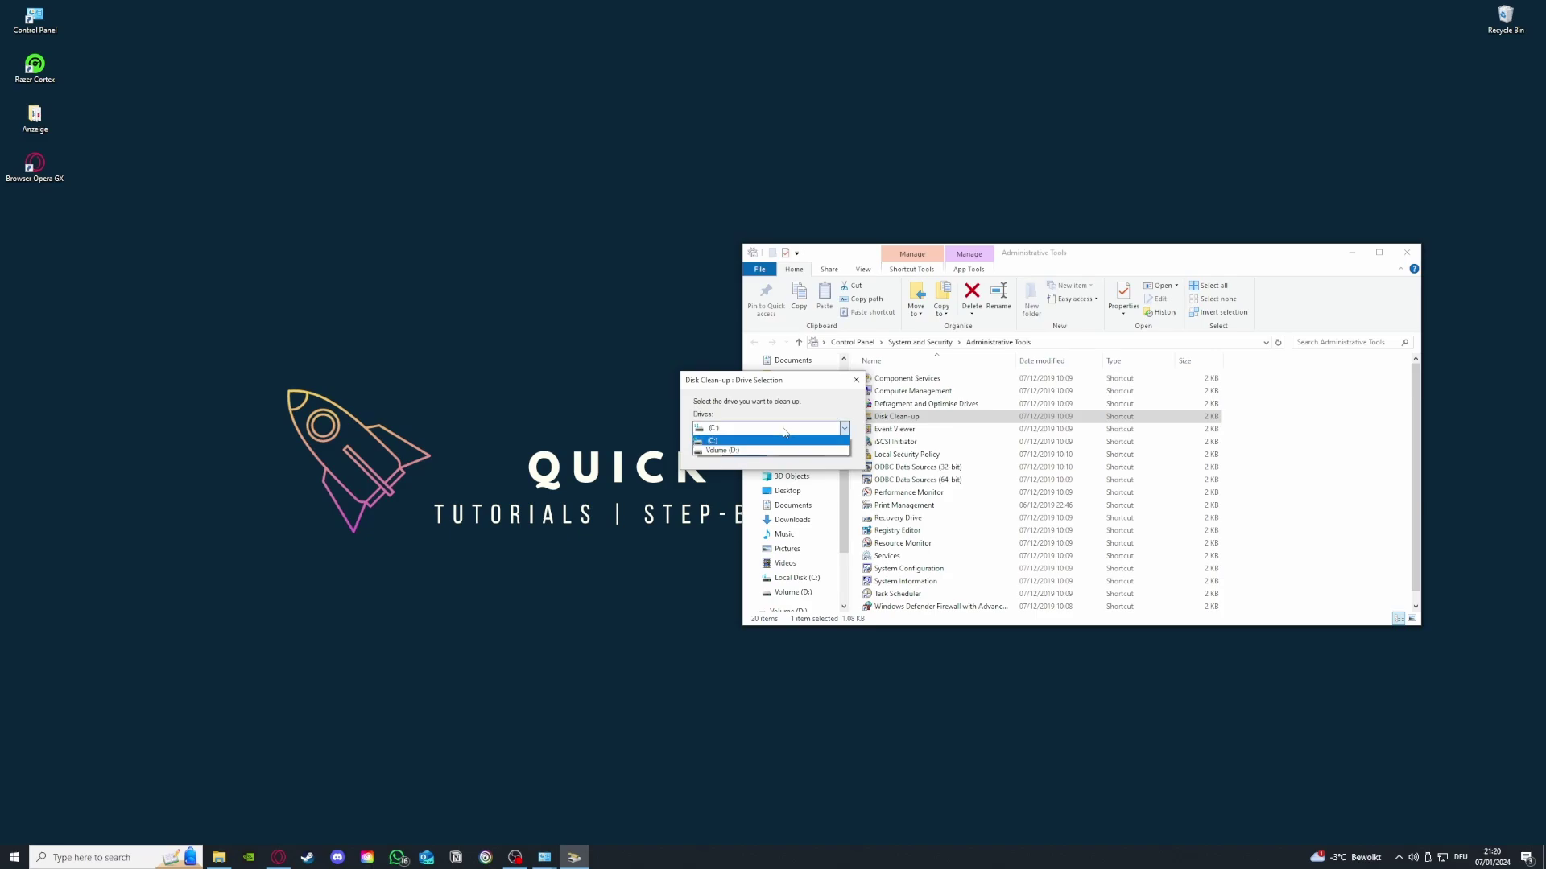
left_click(738, 452)
left_click(745, 452)
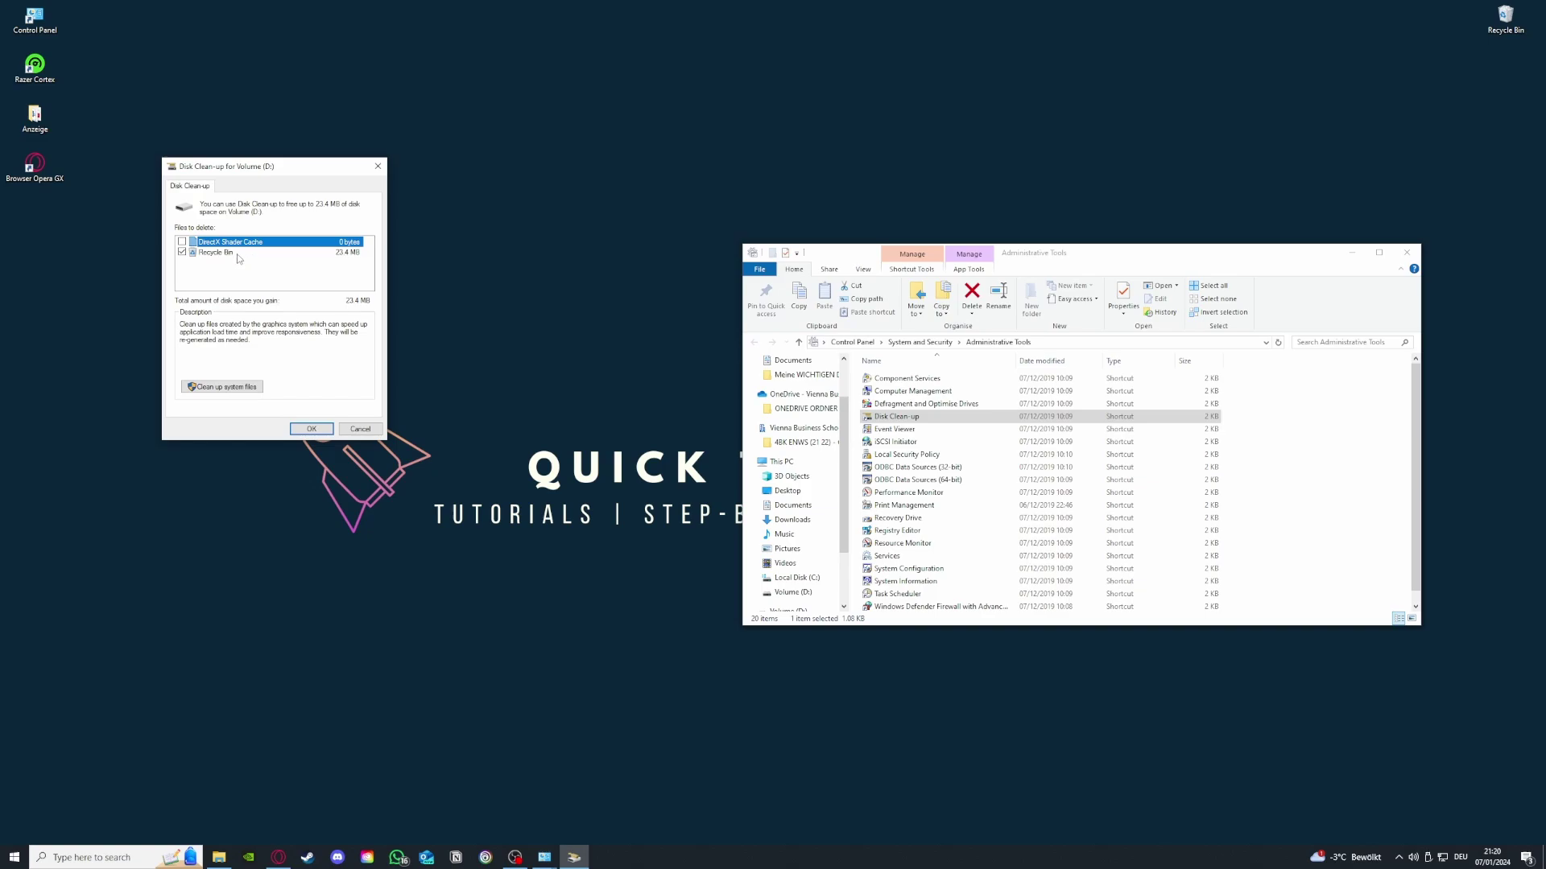
left_click(208, 388)
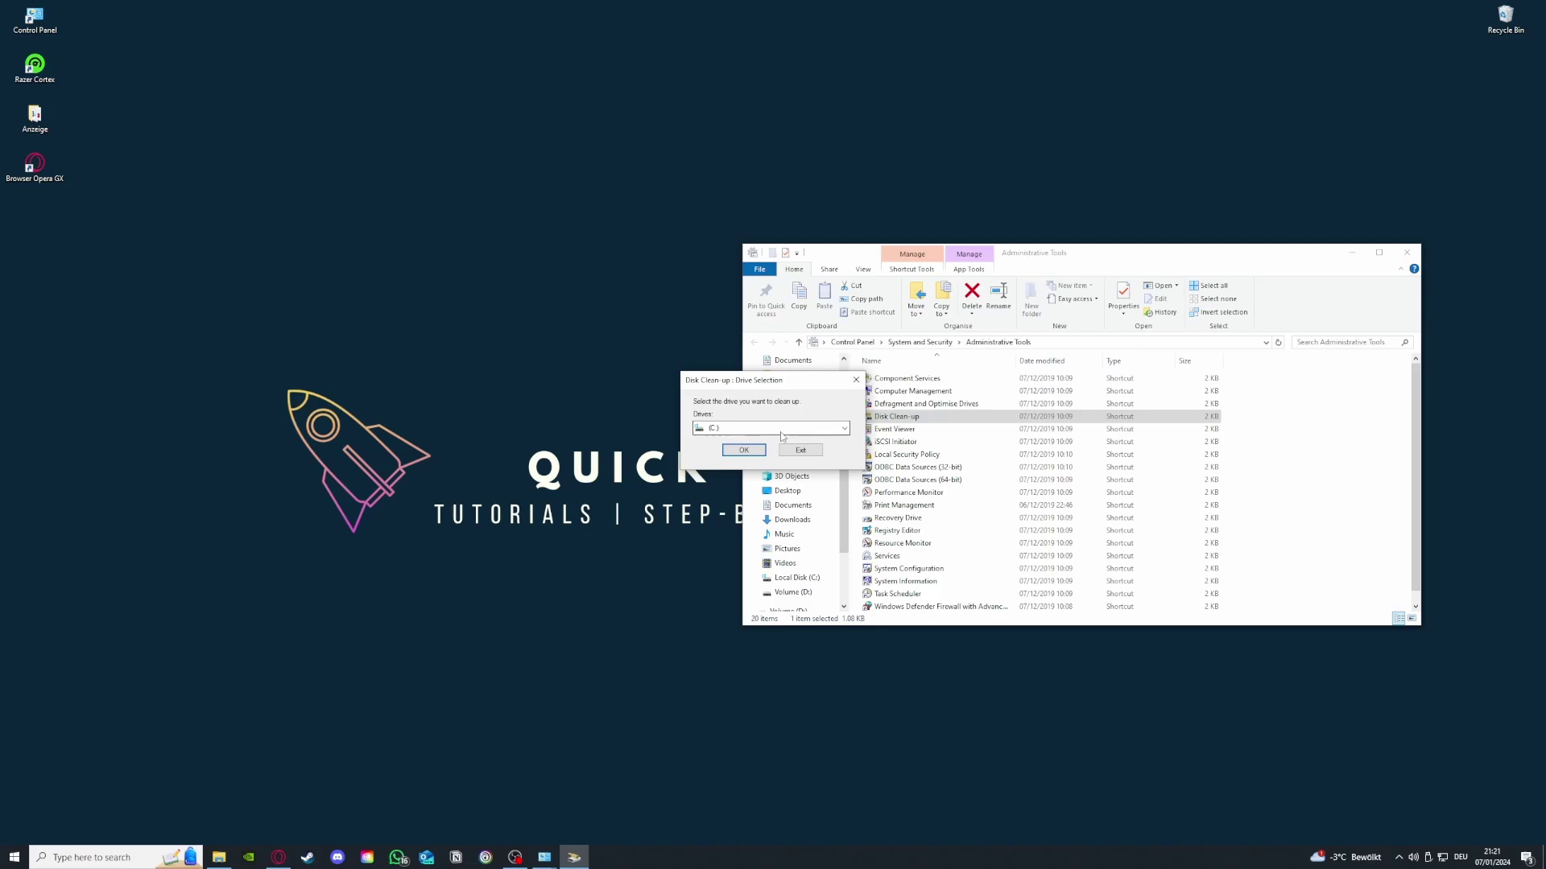
left_click(781, 432)
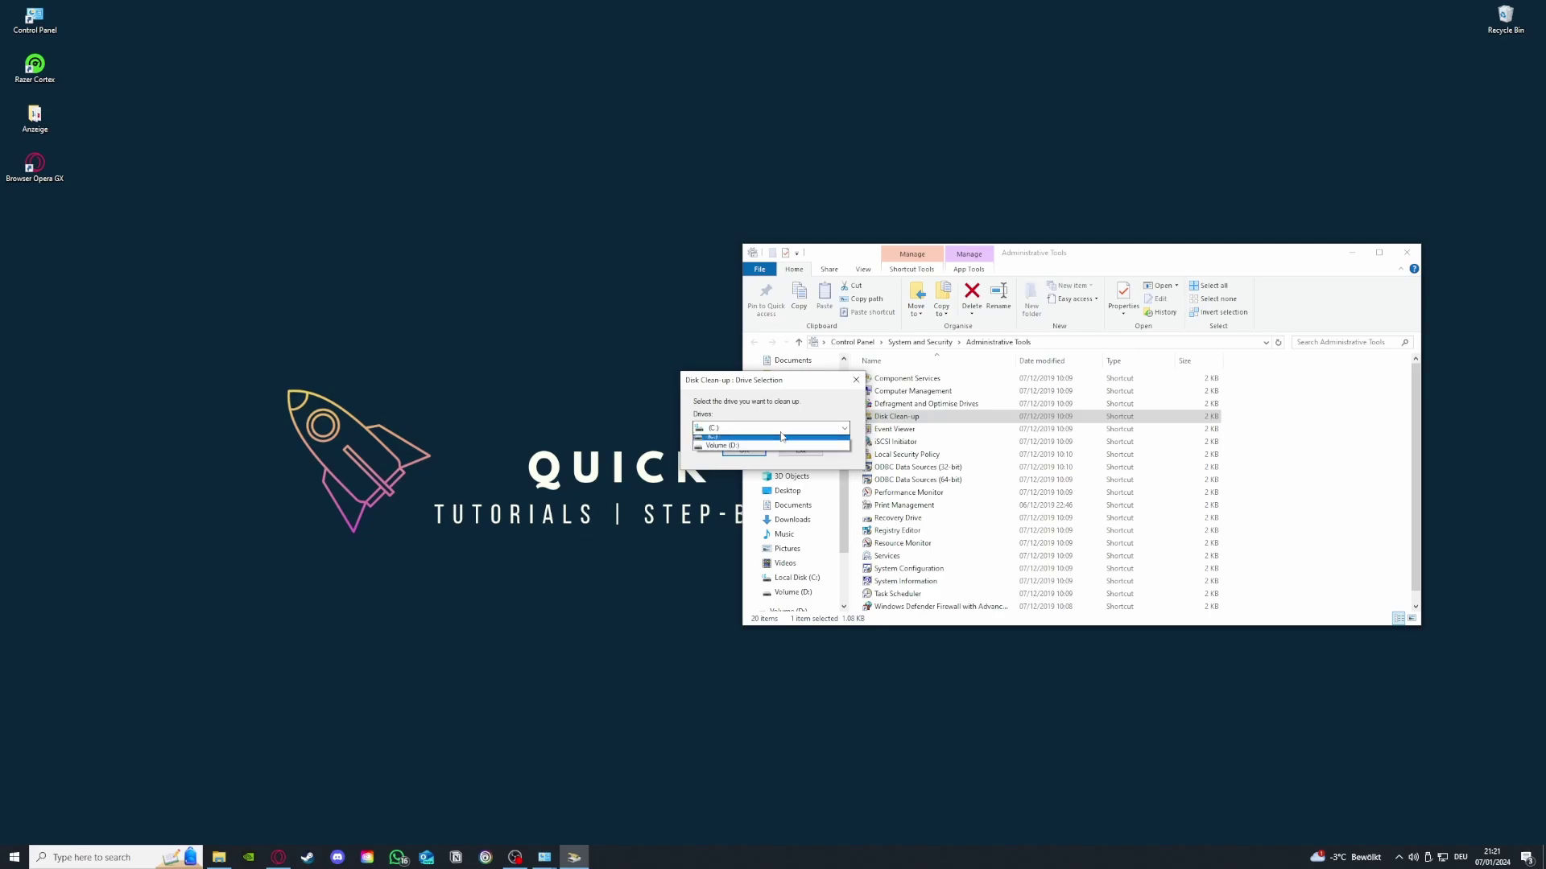
left_click(773, 442)
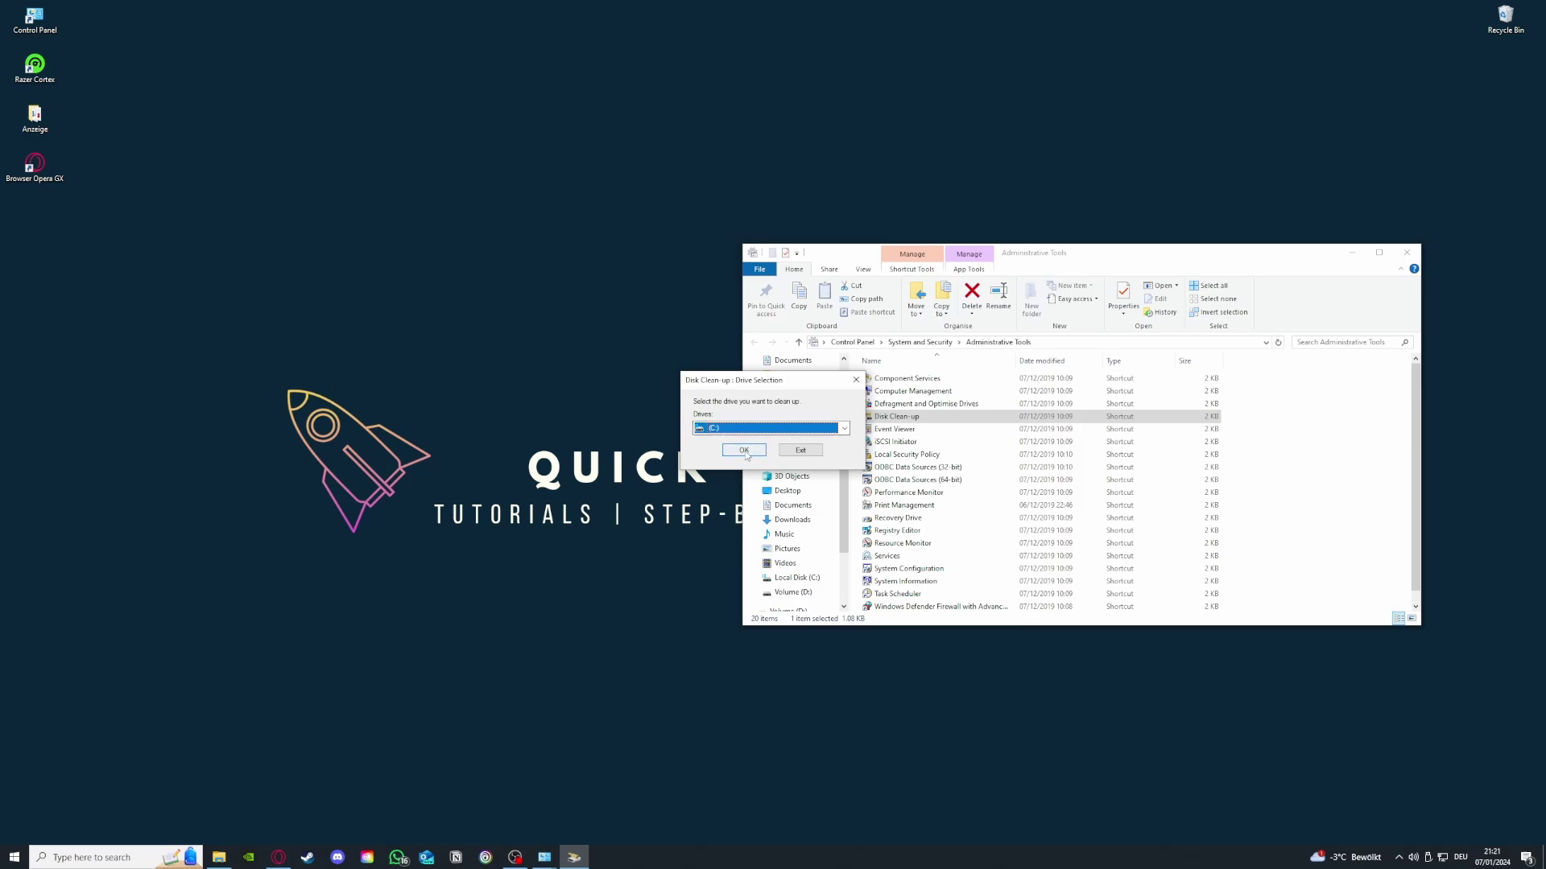
left_click(742, 451)
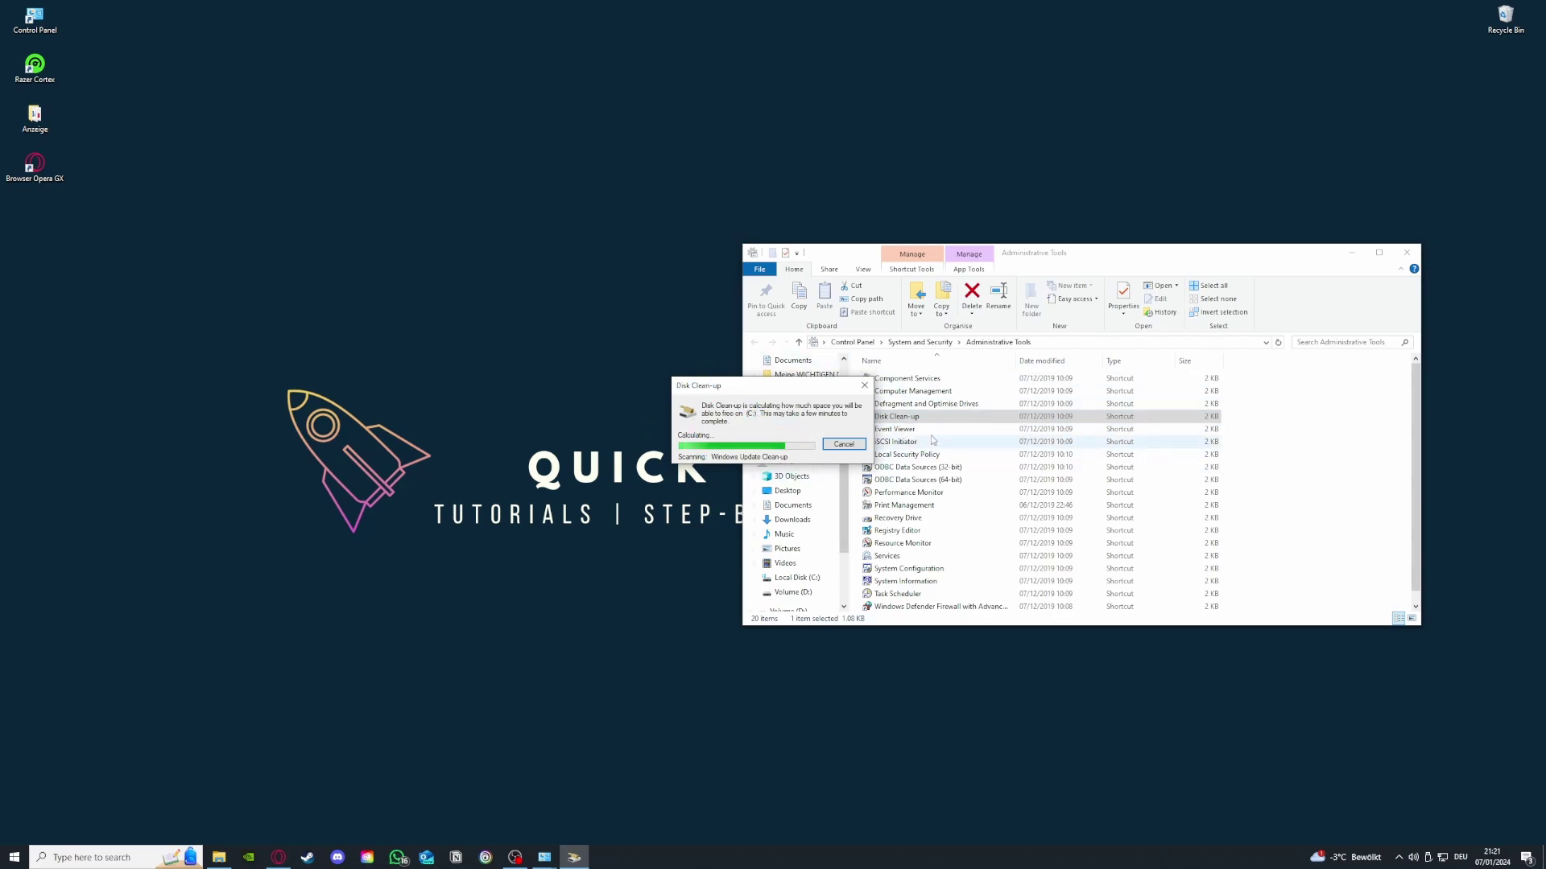
scroll(299, 282, "down", 3)
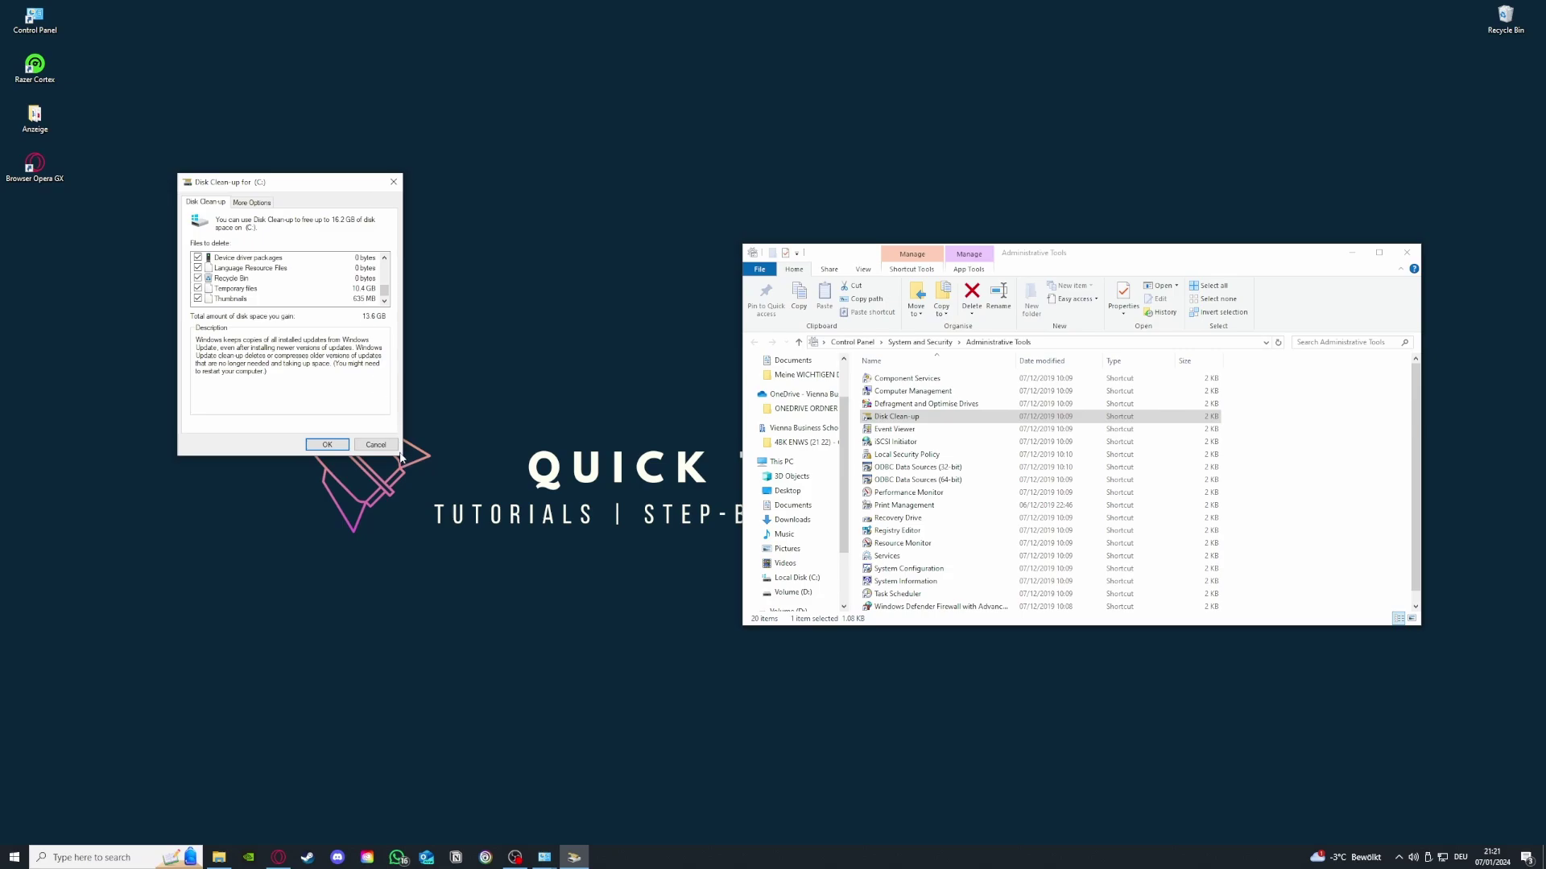
scroll(238, 266, "up", 3)
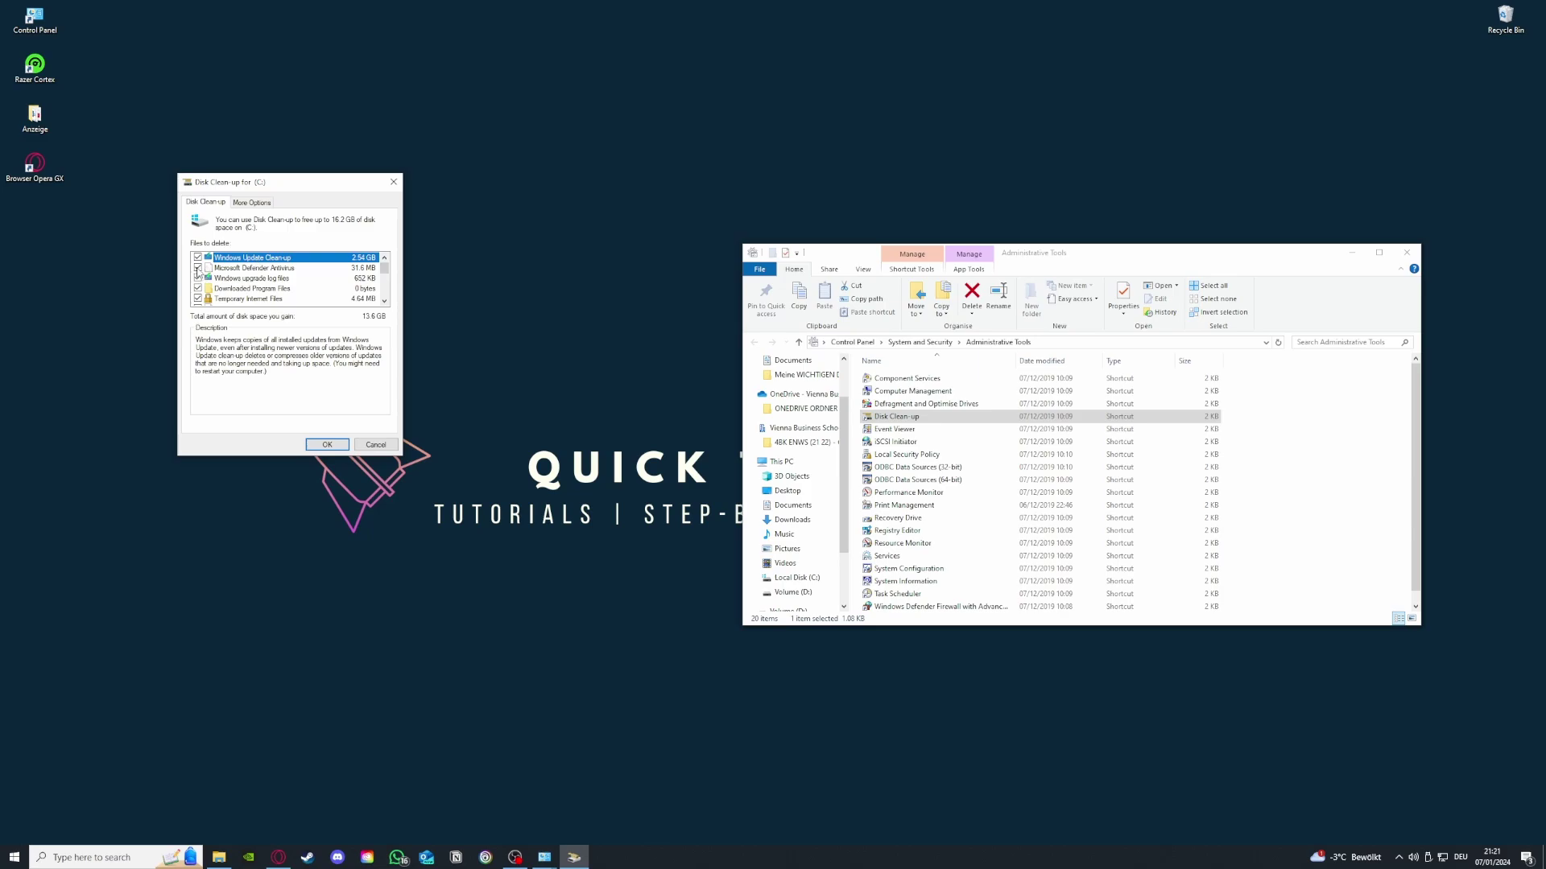
scroll(198, 272, "down", 1)
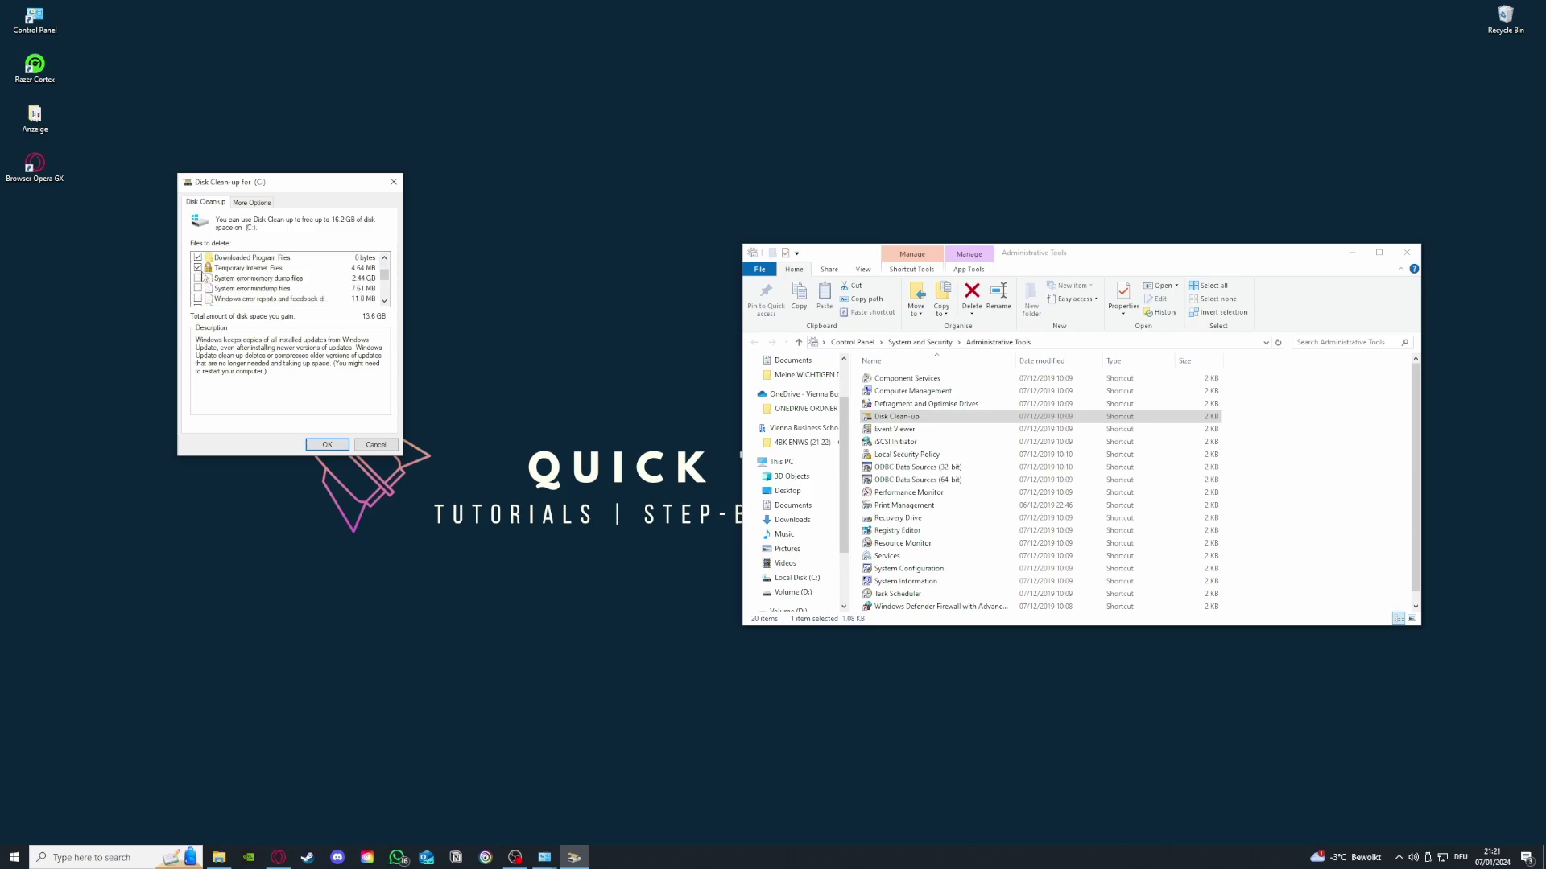
scroll(207, 281, "down", 3)
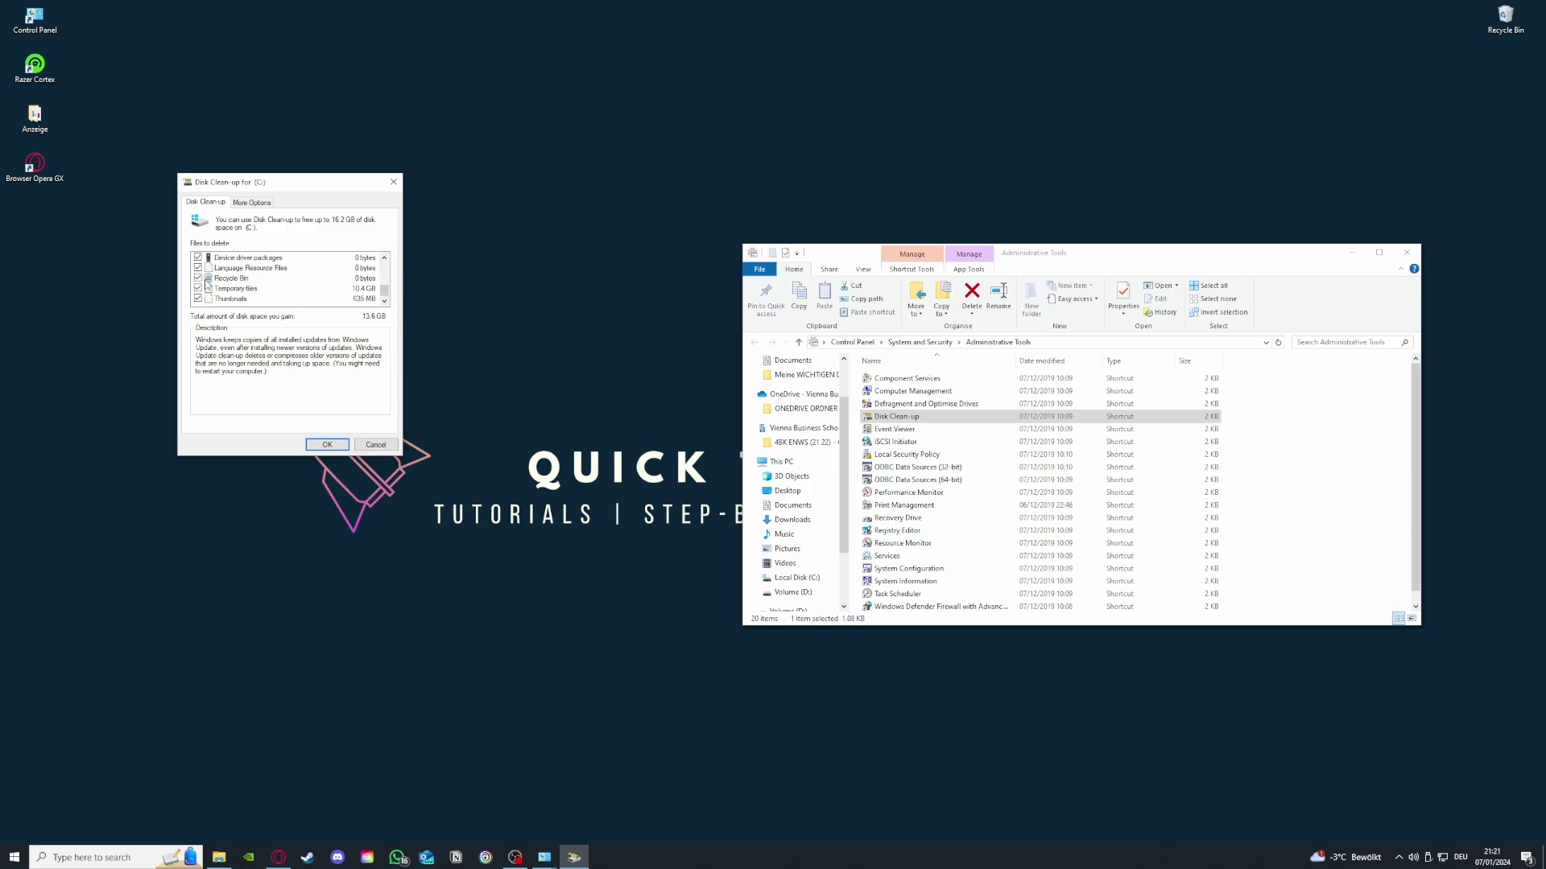
scroll(198, 303, "up", 2)
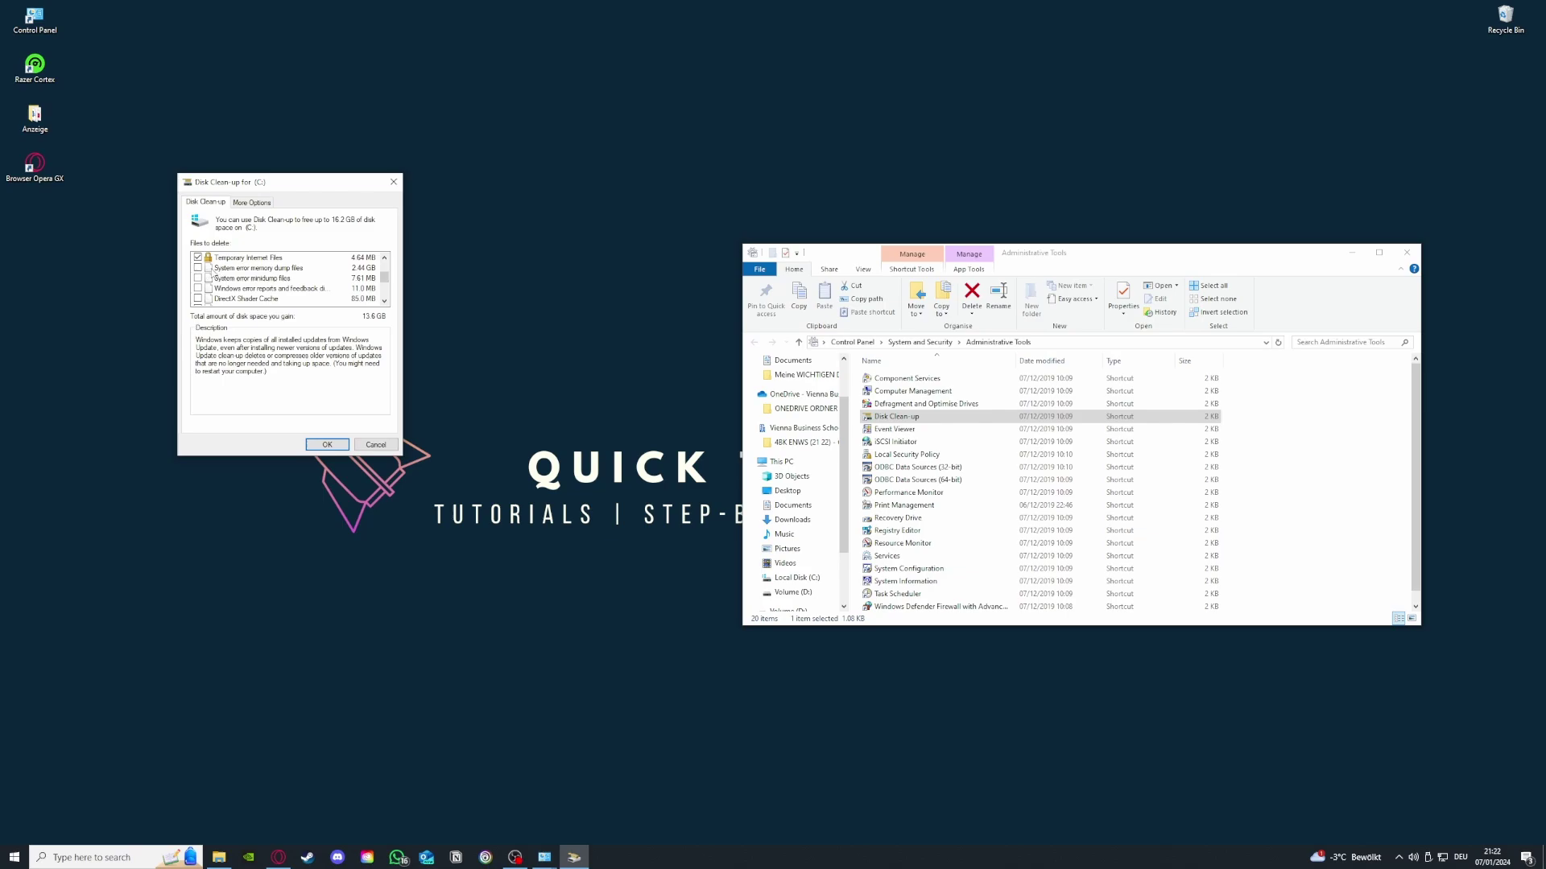
scroll(233, 291, "up", 2)
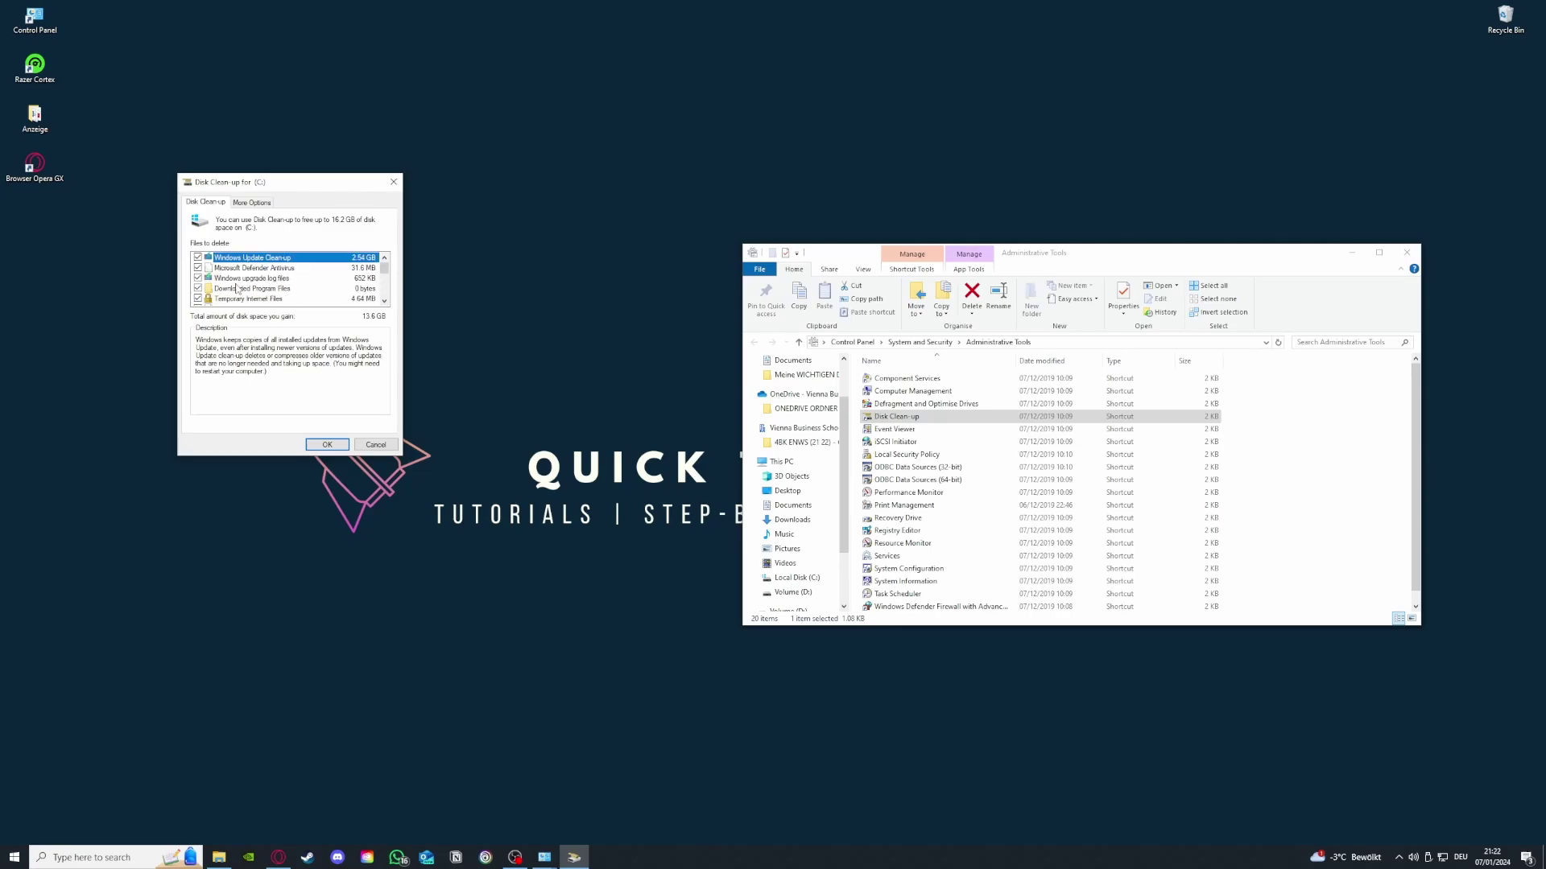
scroll(232, 284, "down", 4)
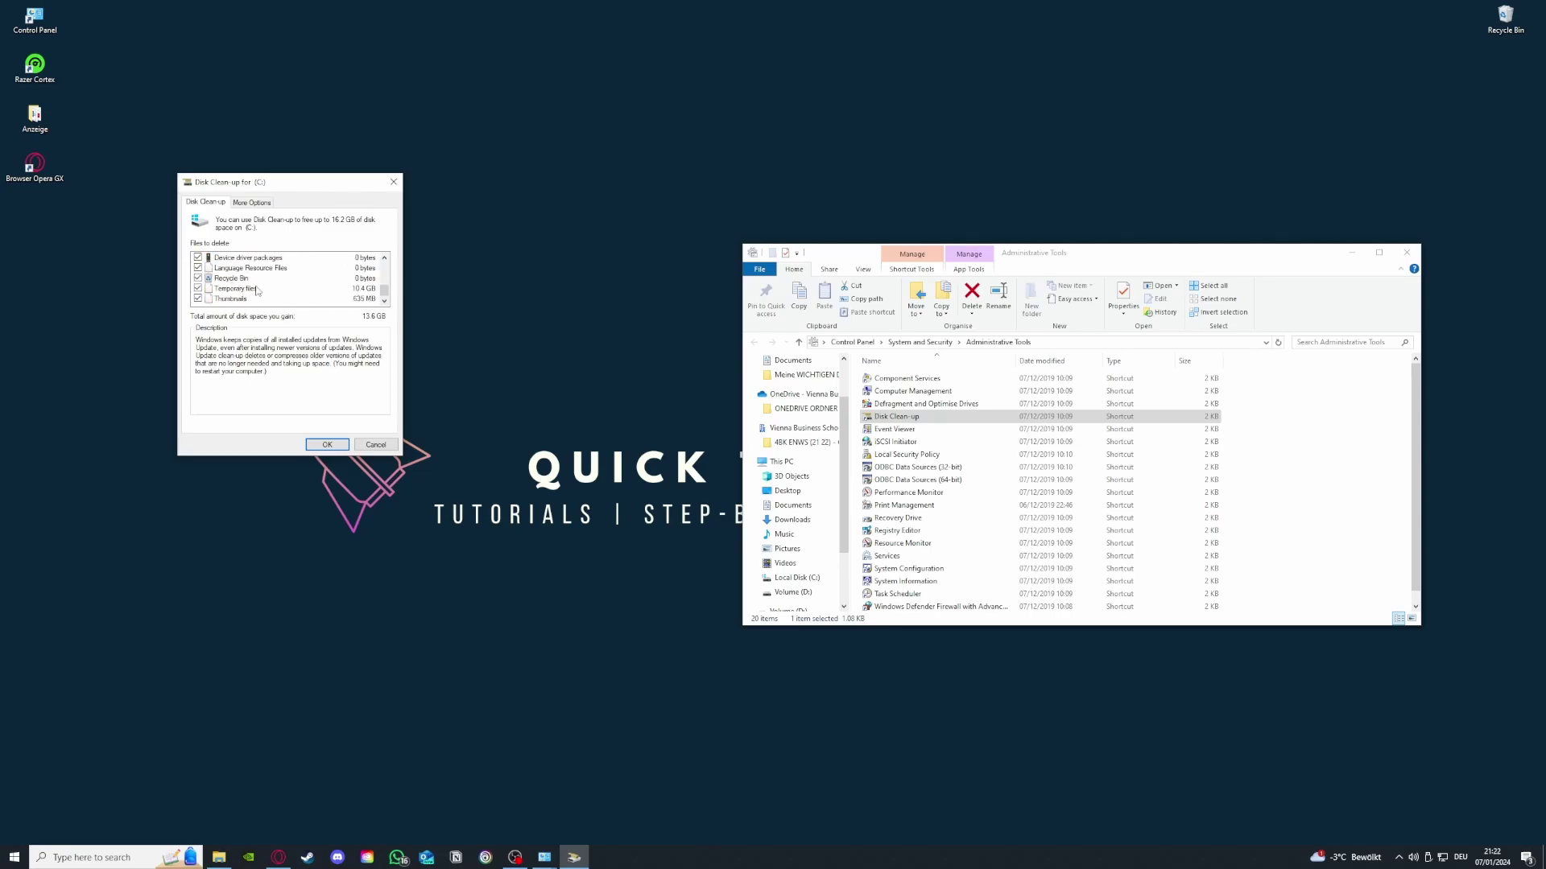
scroll(265, 291, "up", 2)
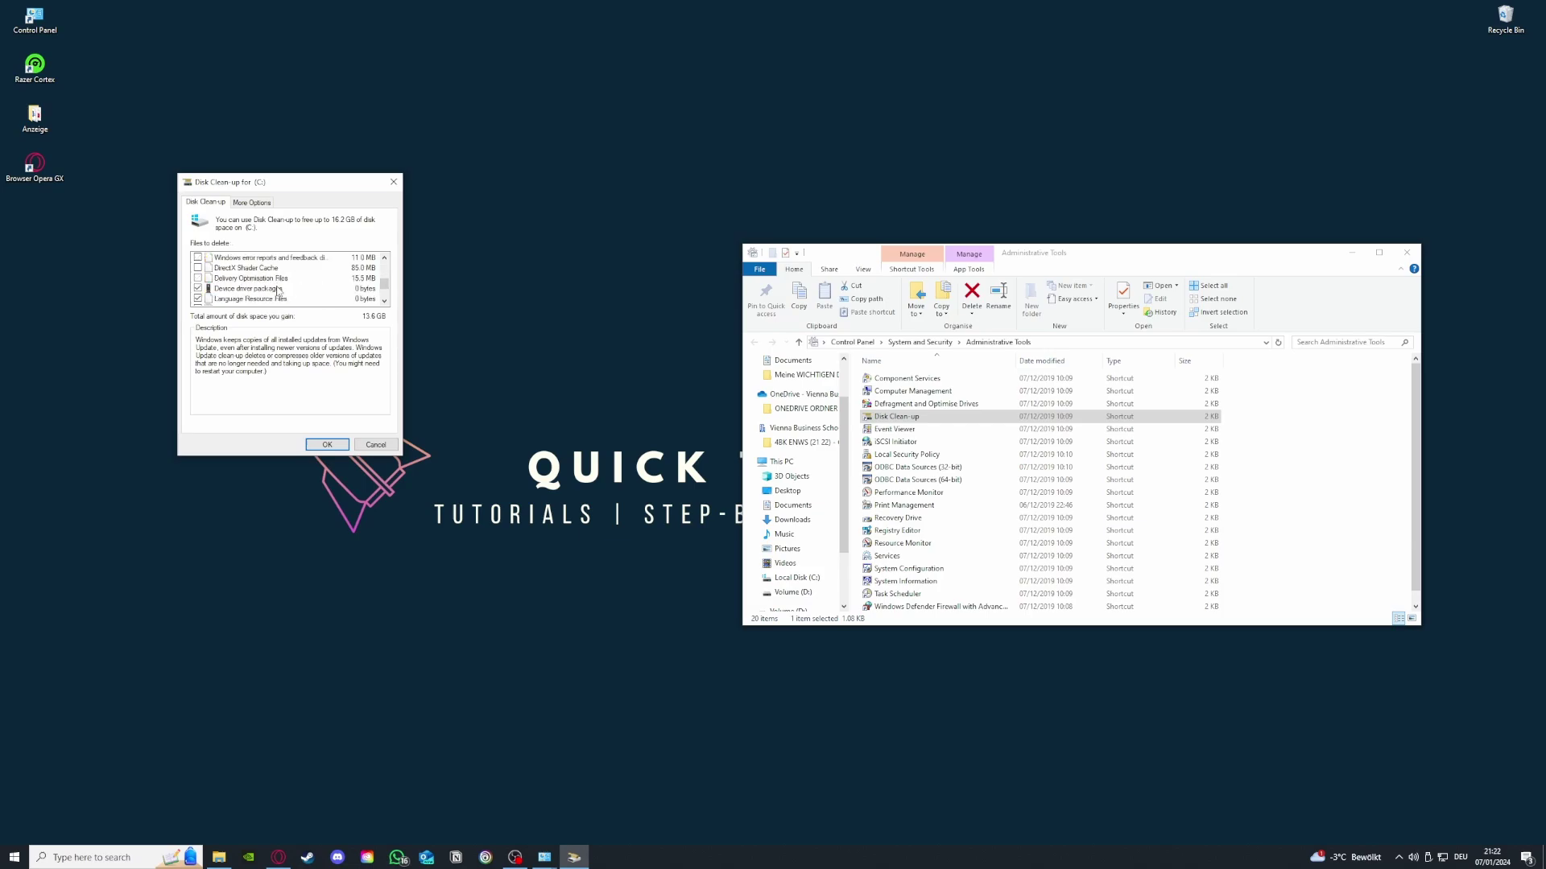
scroll(278, 291, "up", 3)
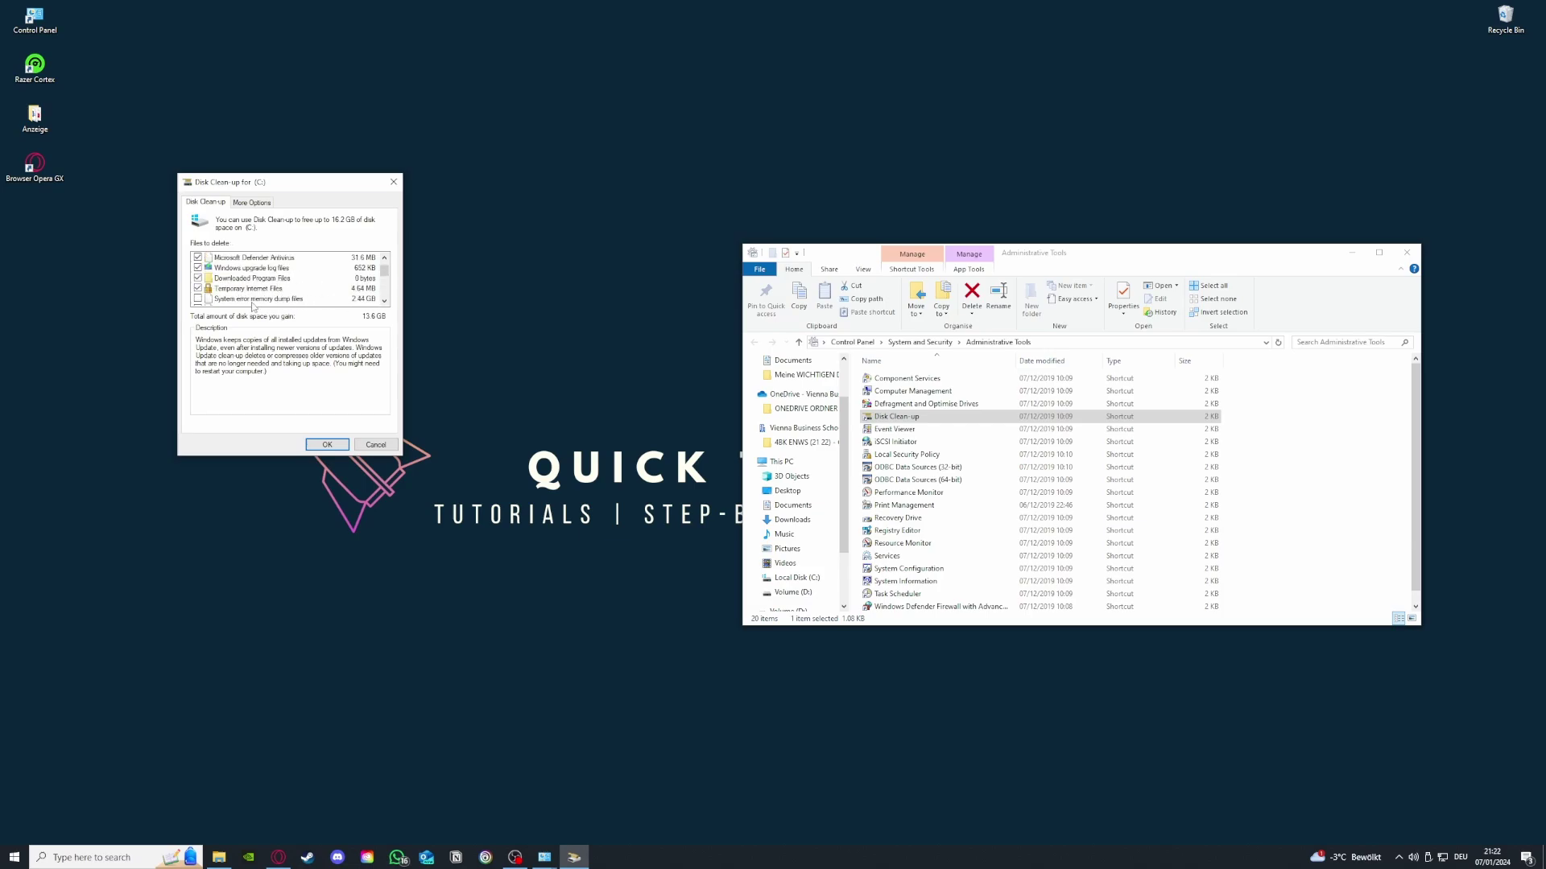
scroll(299, 305, "down", 1)
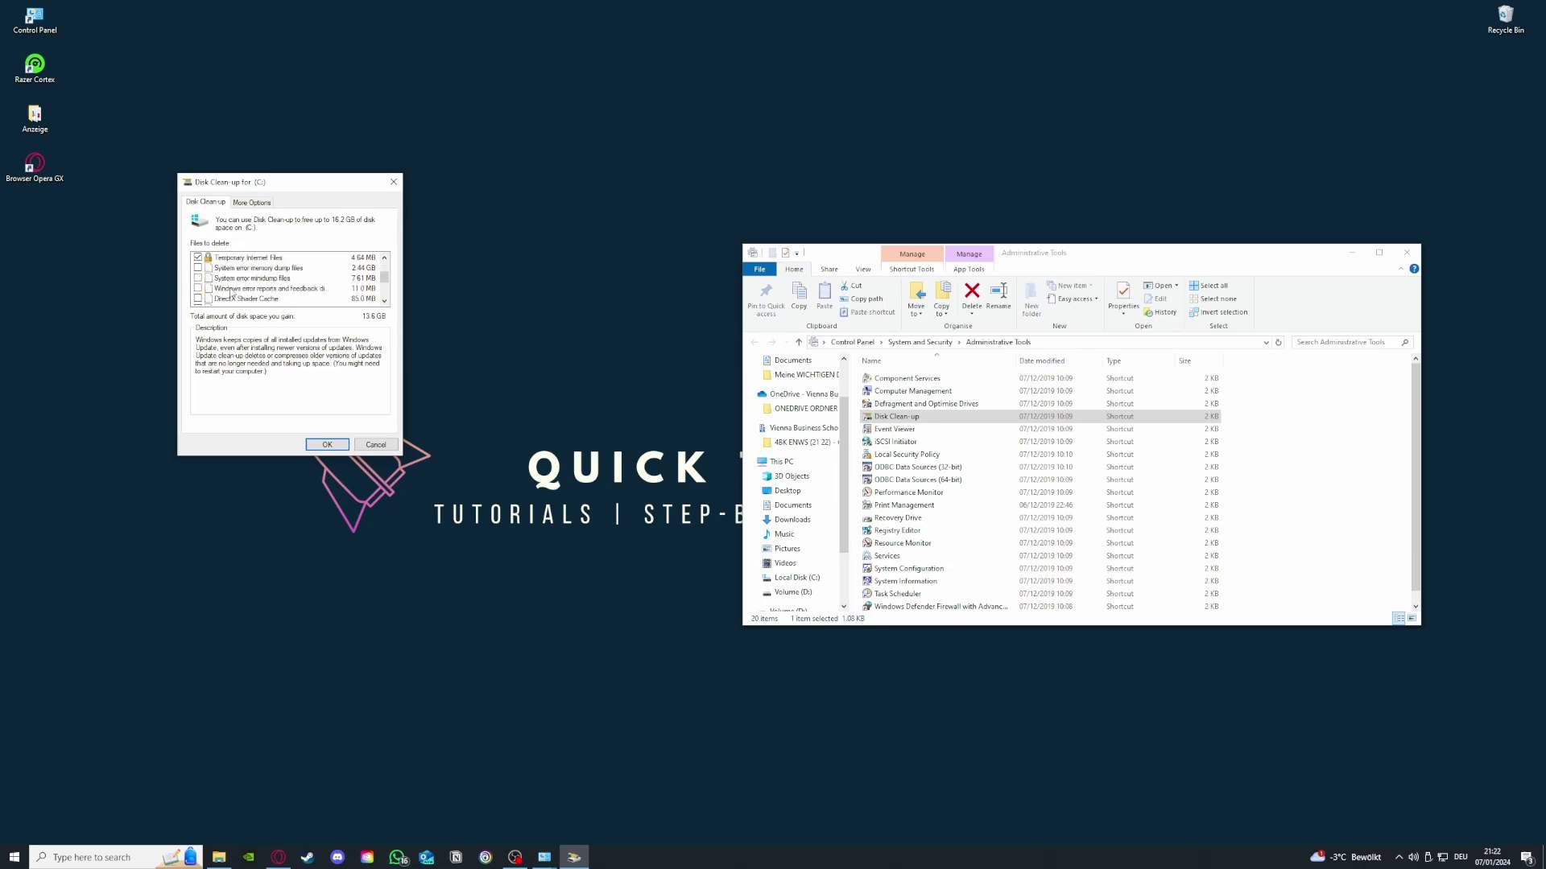
Tick System error memory dump files, minidump files and Windows error reports, raising the total to 16.1 GB
left_click(198, 268)
left_click(198, 278)
left_click(198, 288)
scroll(197, 288, "down", 1)
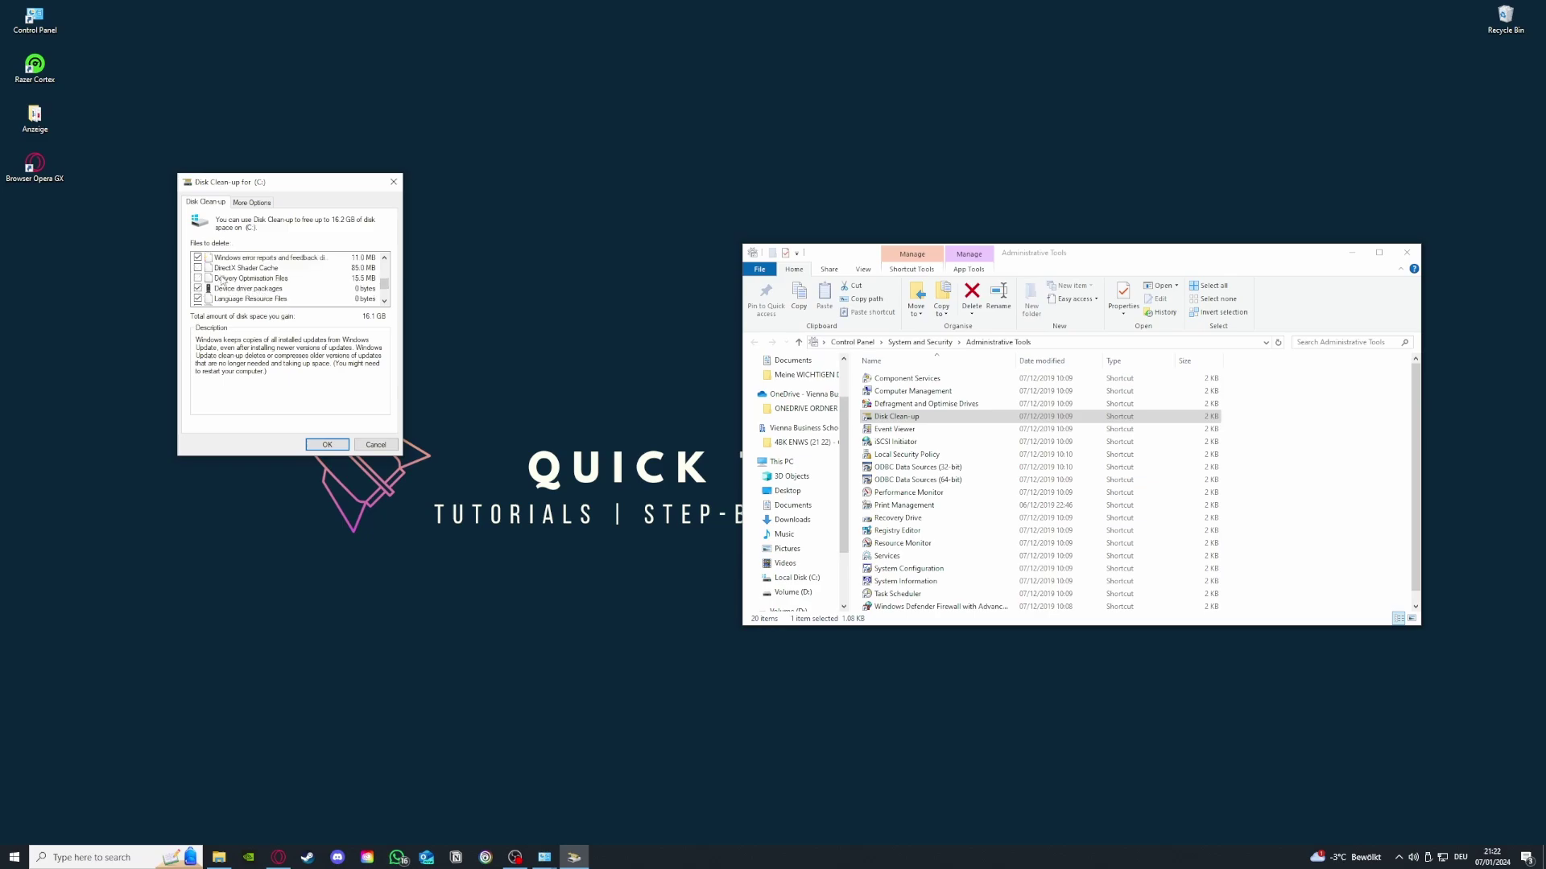
scroll(294, 282, "down", 3)
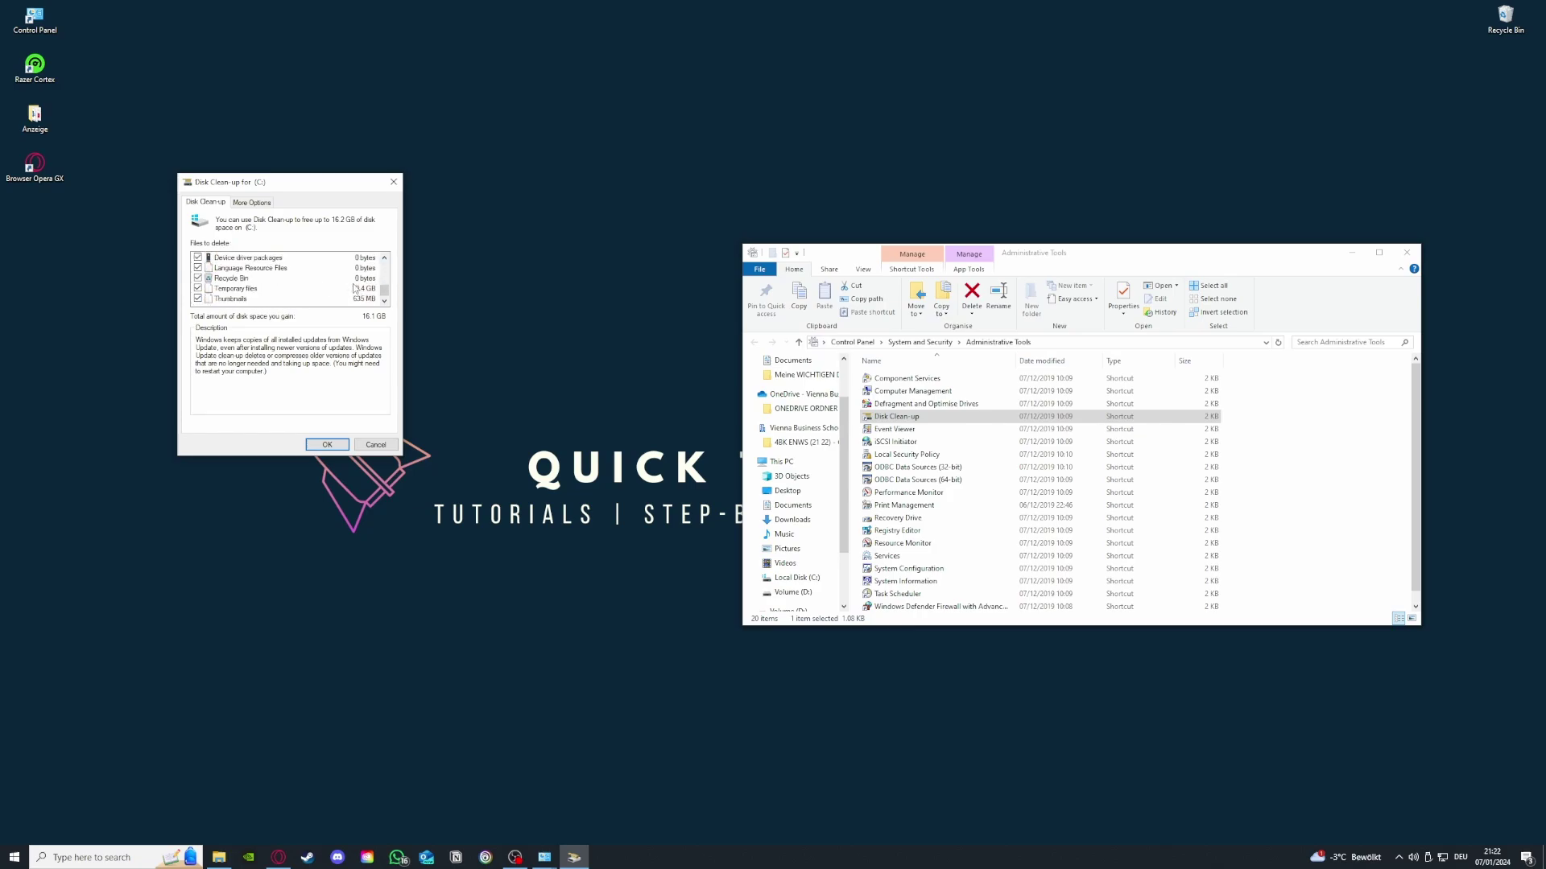
scroll(354, 287, "up", 3)
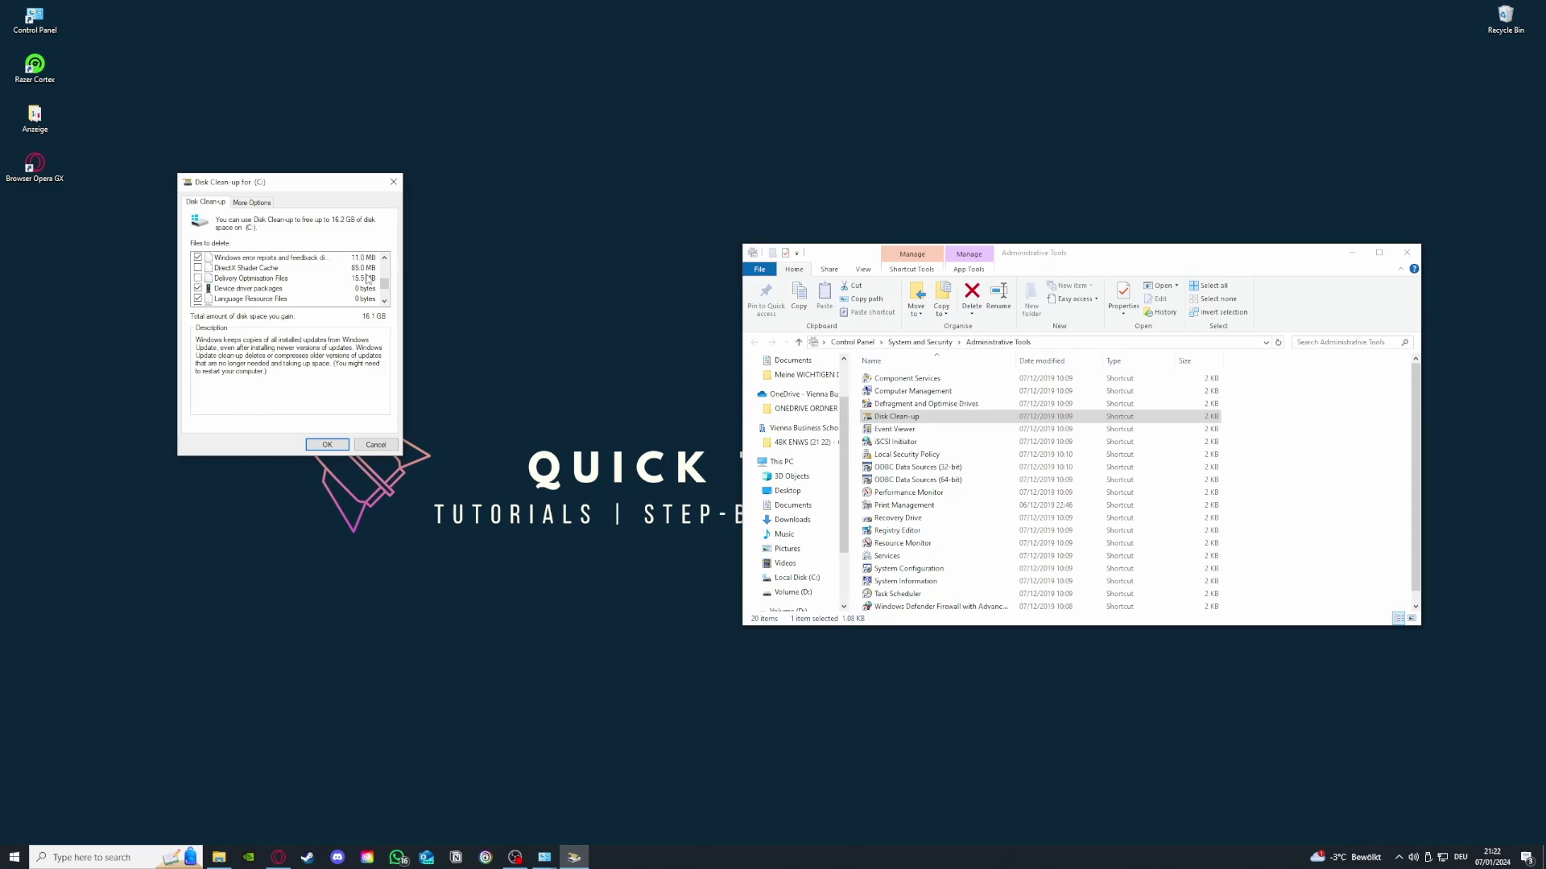
scroll(370, 276, "down", 1)
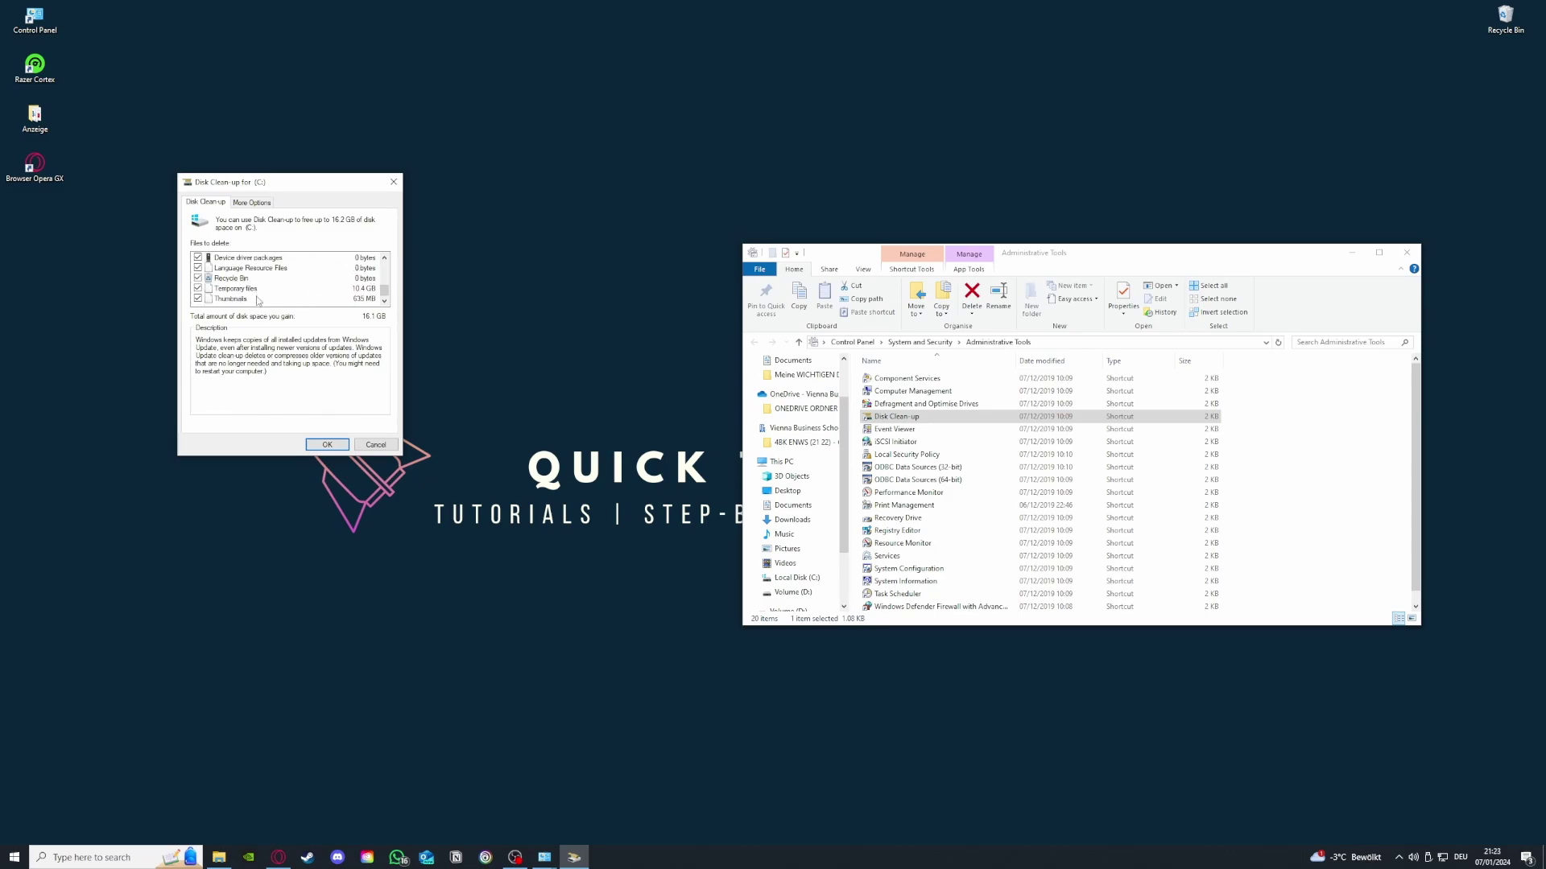
scroll(264, 304, "up", 1)
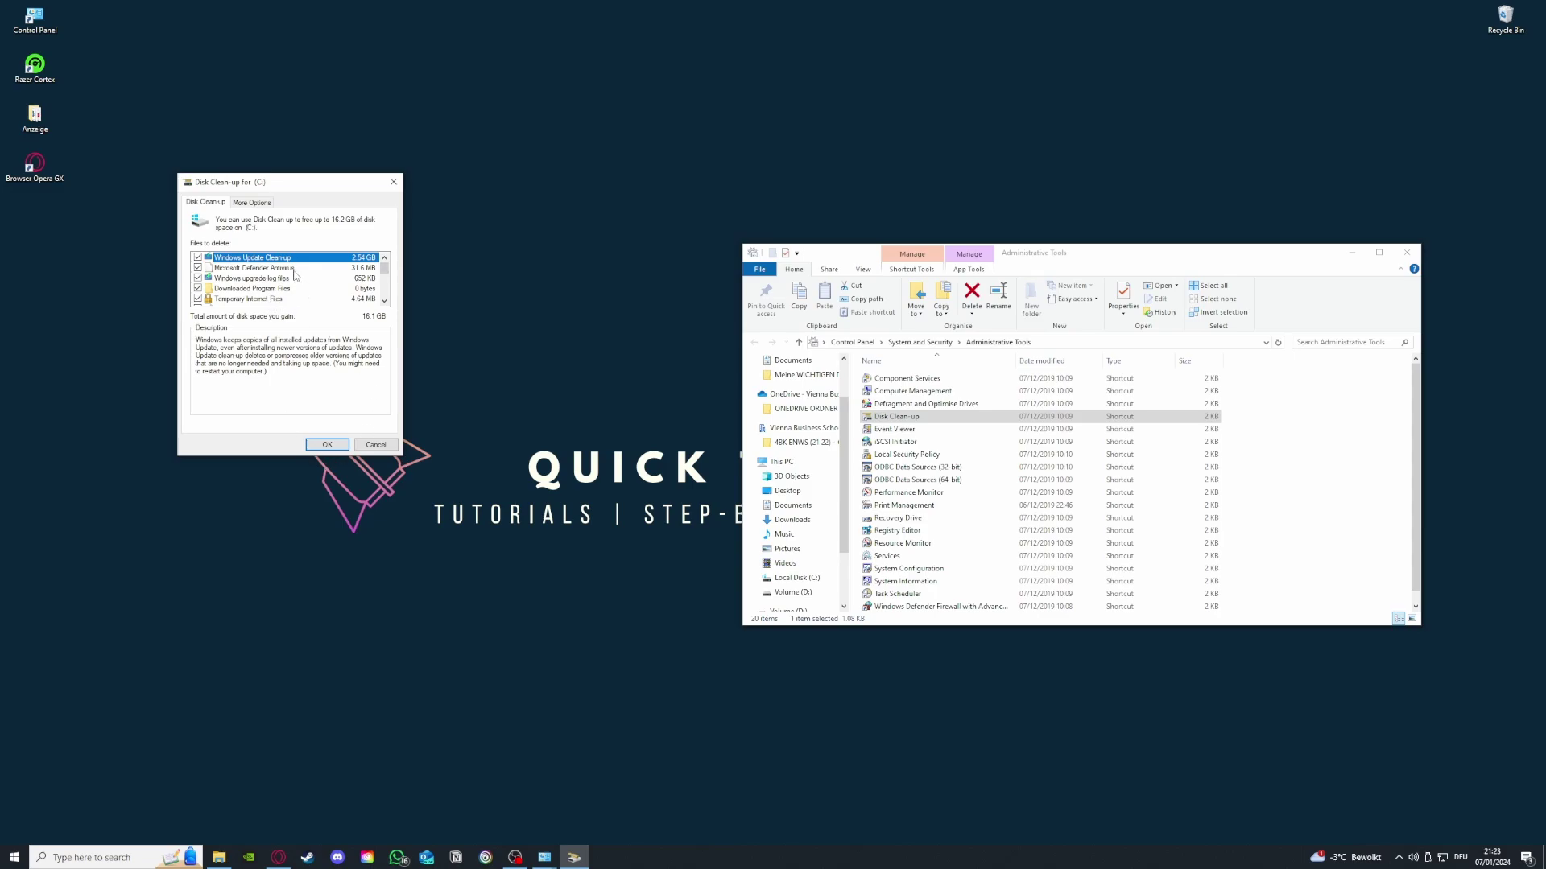
scroll(260, 283, "down", 1)
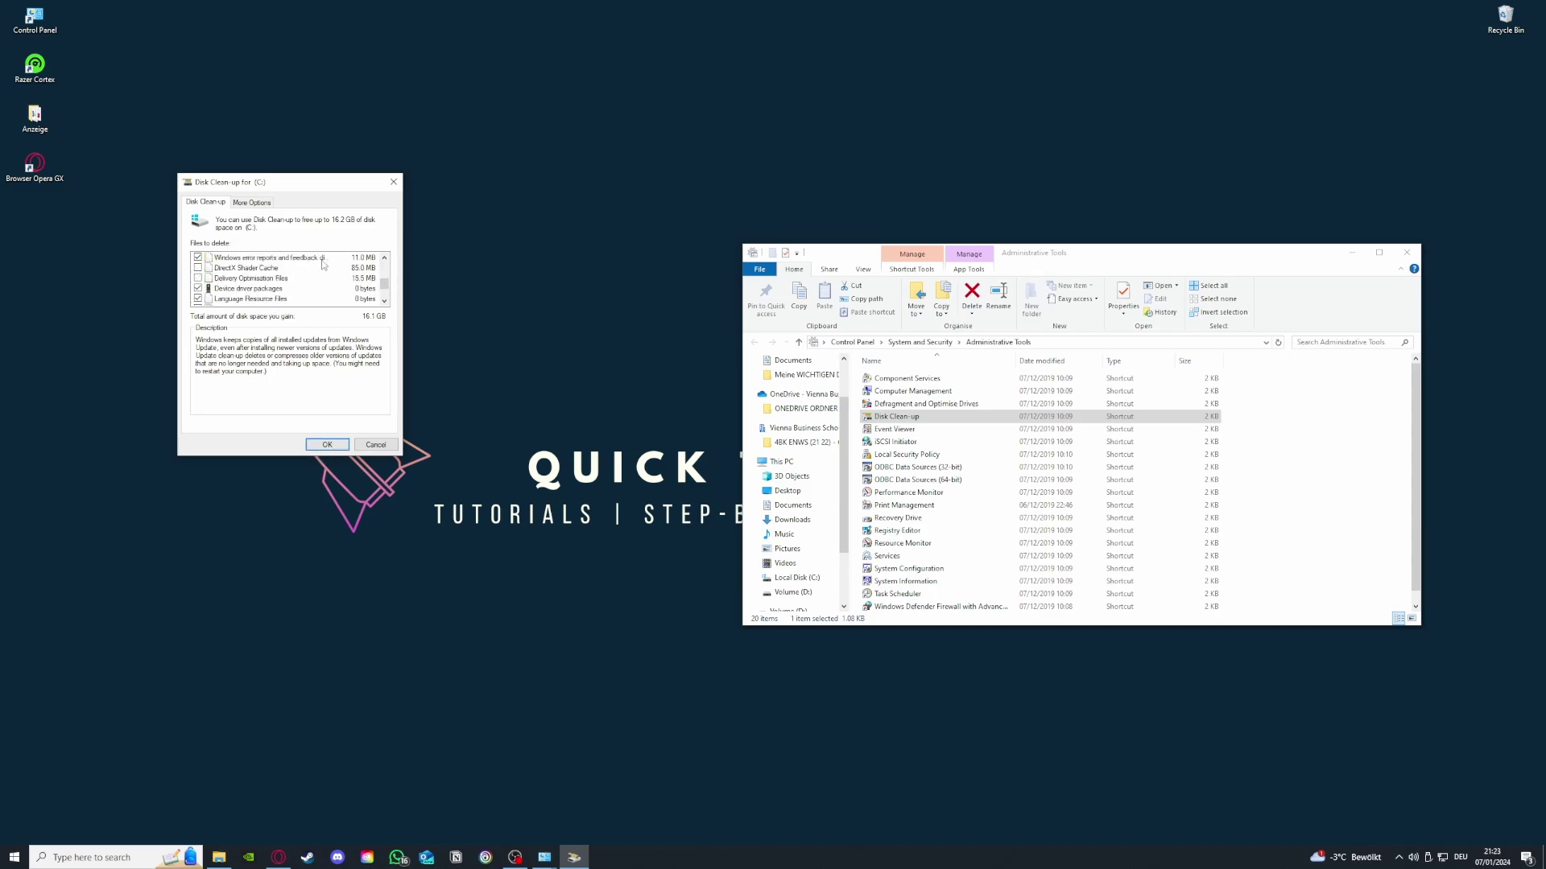
scroll(322, 280, "up", 1)
scroll(345, 269, "down", 3)
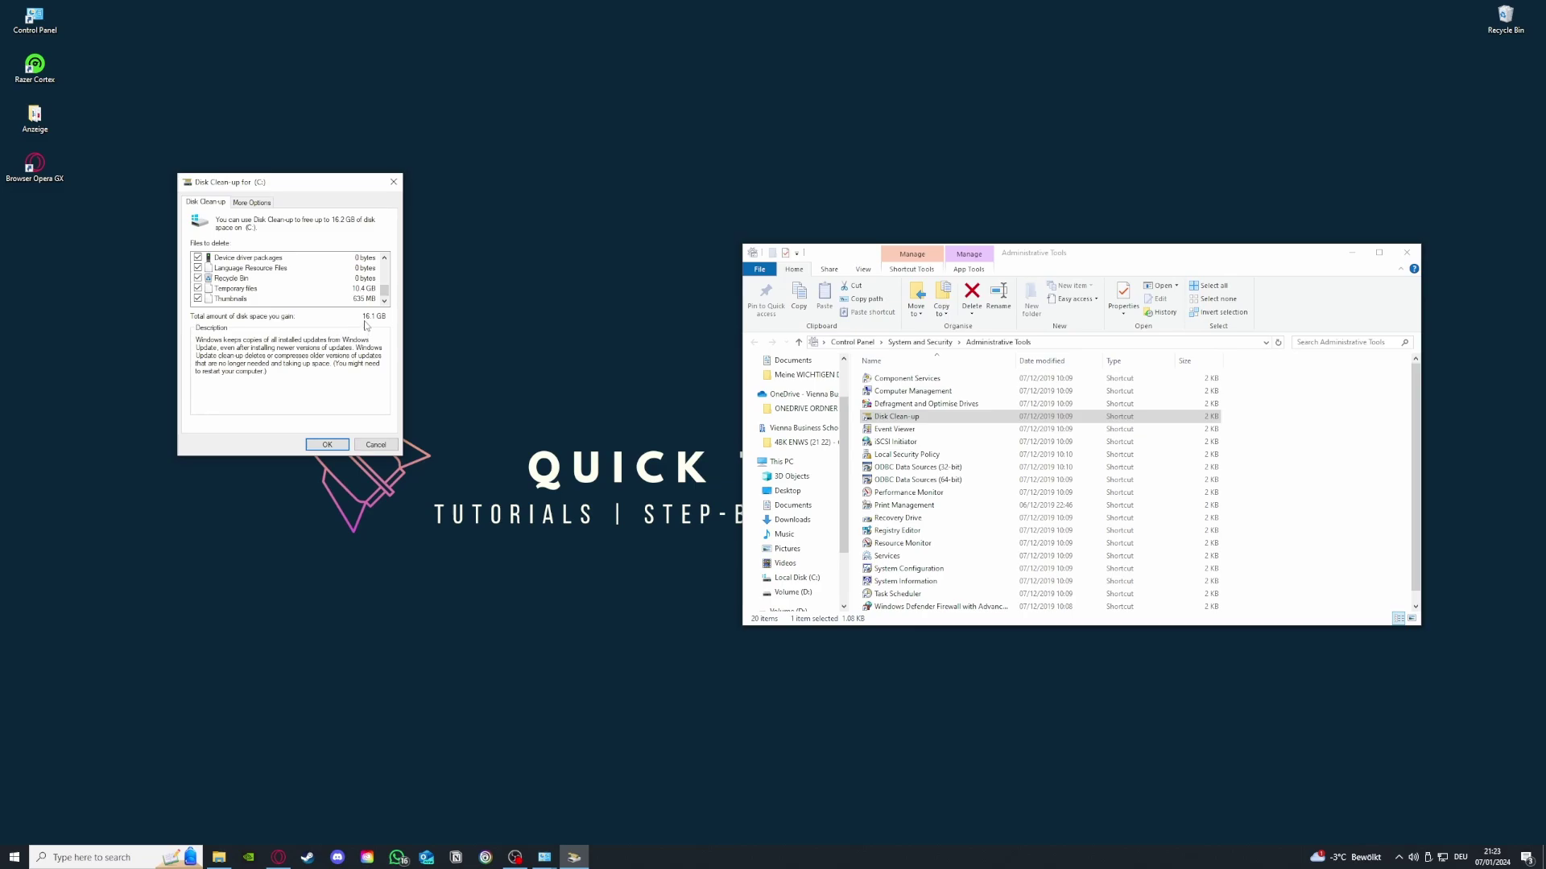
Permanently delete the selected files on C:, then resize and reposition the Administrative Tools window
left_click(328, 445)
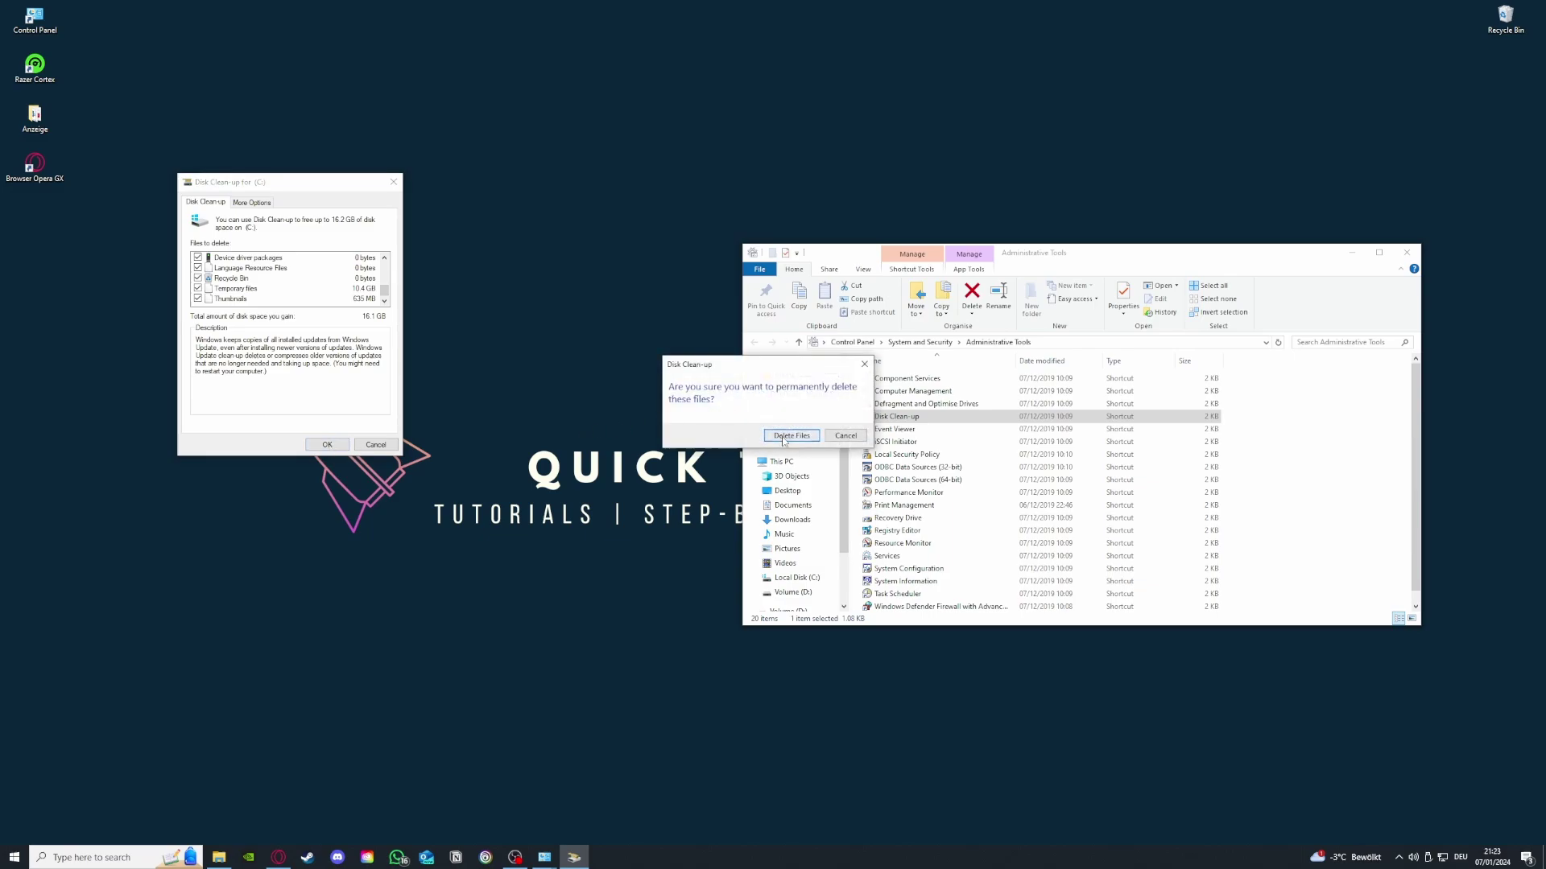
left_click(783, 437)
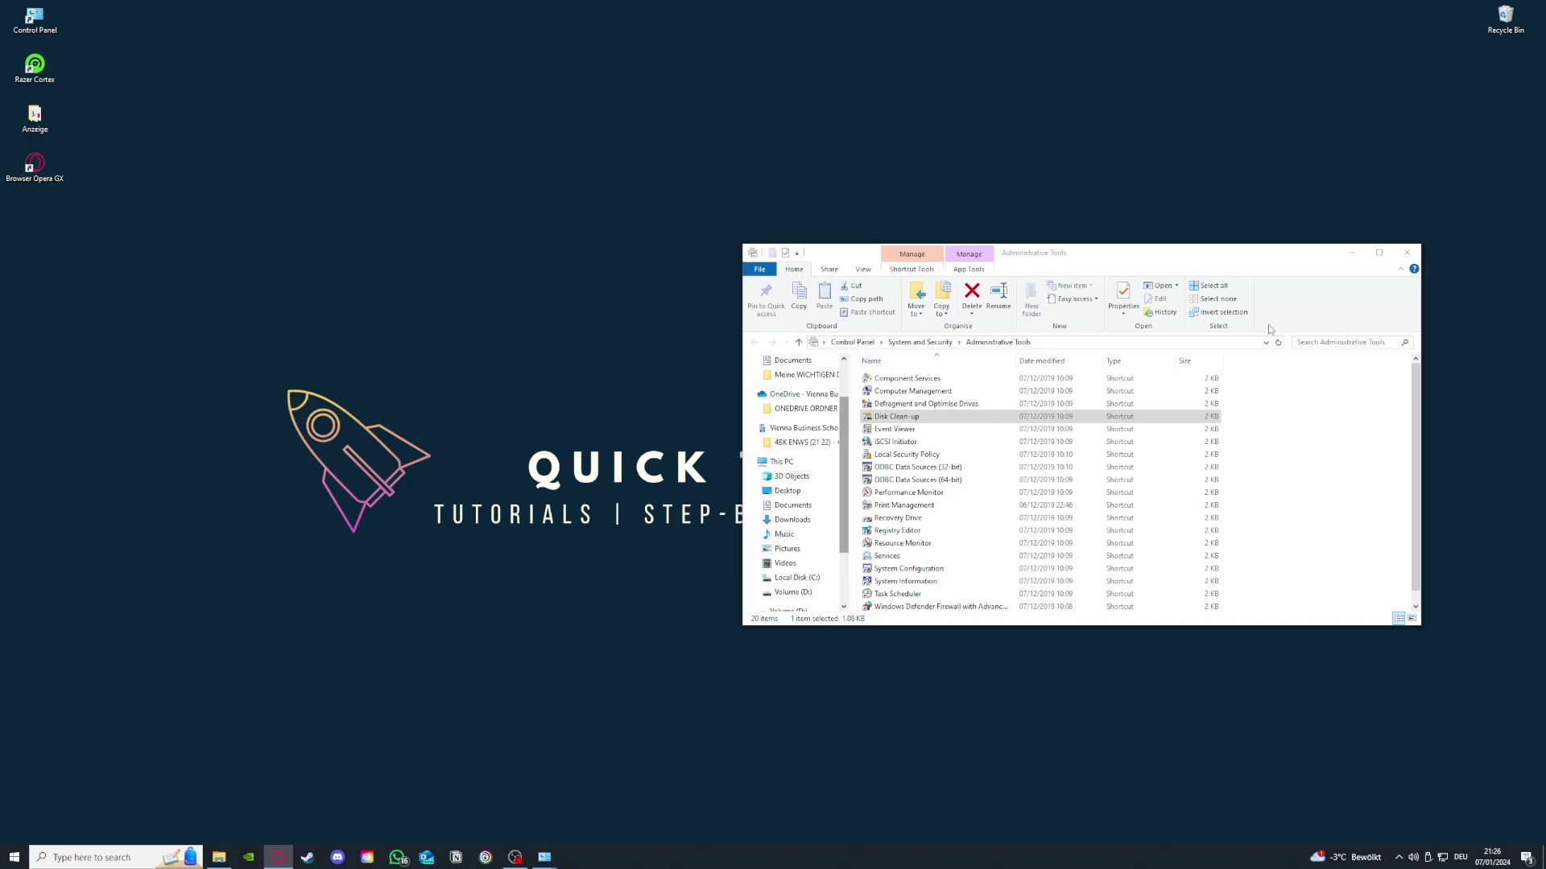
left_click(1240, 246)
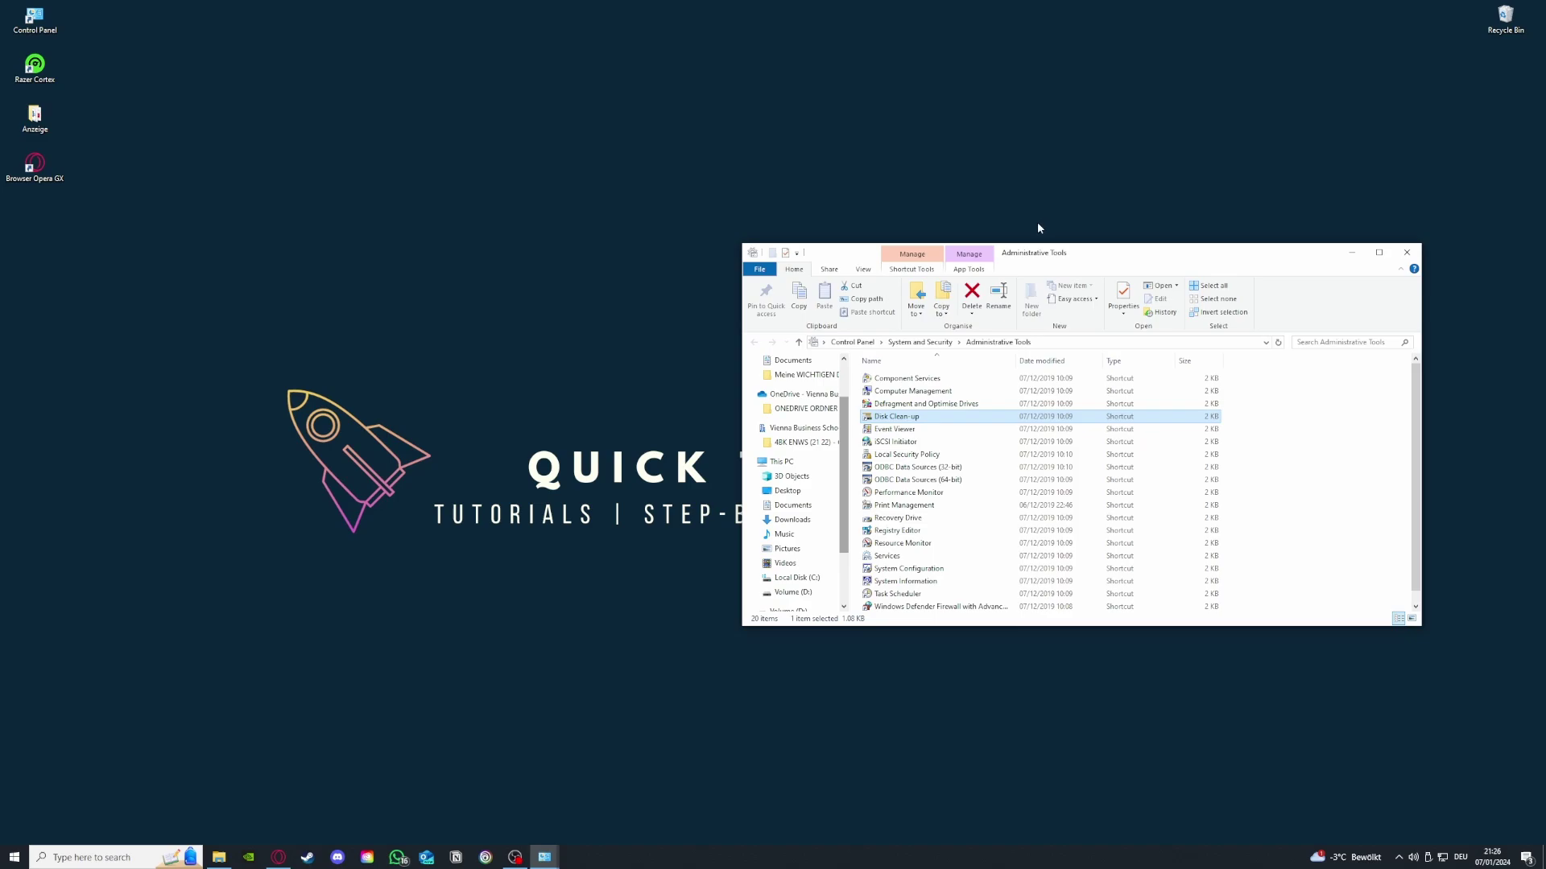
left_click_drag(1072, 242, 1068, 220)
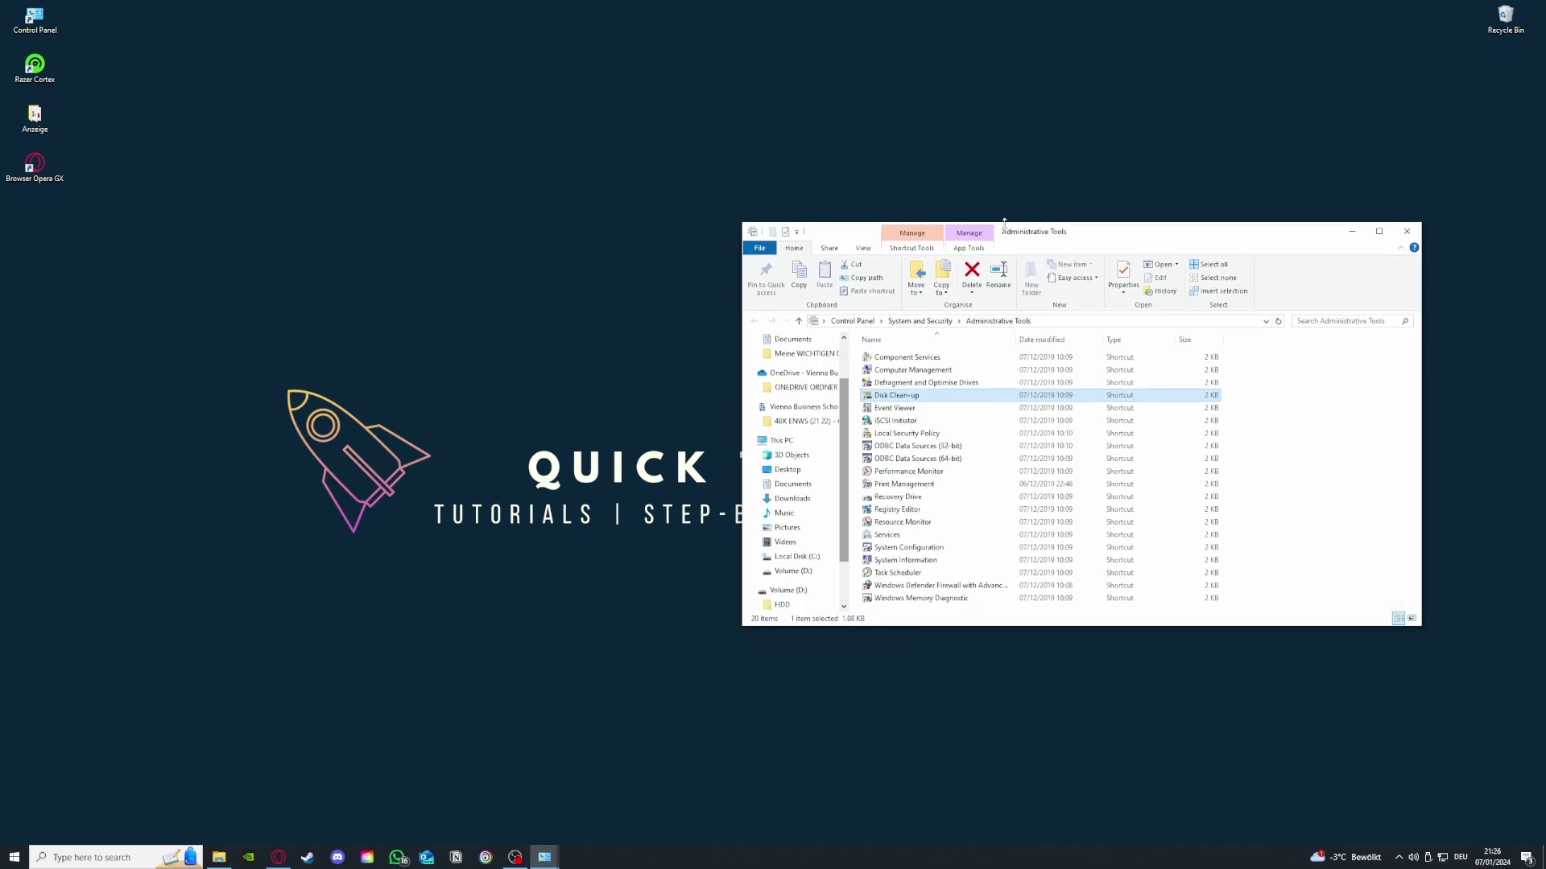
left_click_drag(1176, 243, 880, 218)
left_click_drag(1288, 249, 1156, 264)
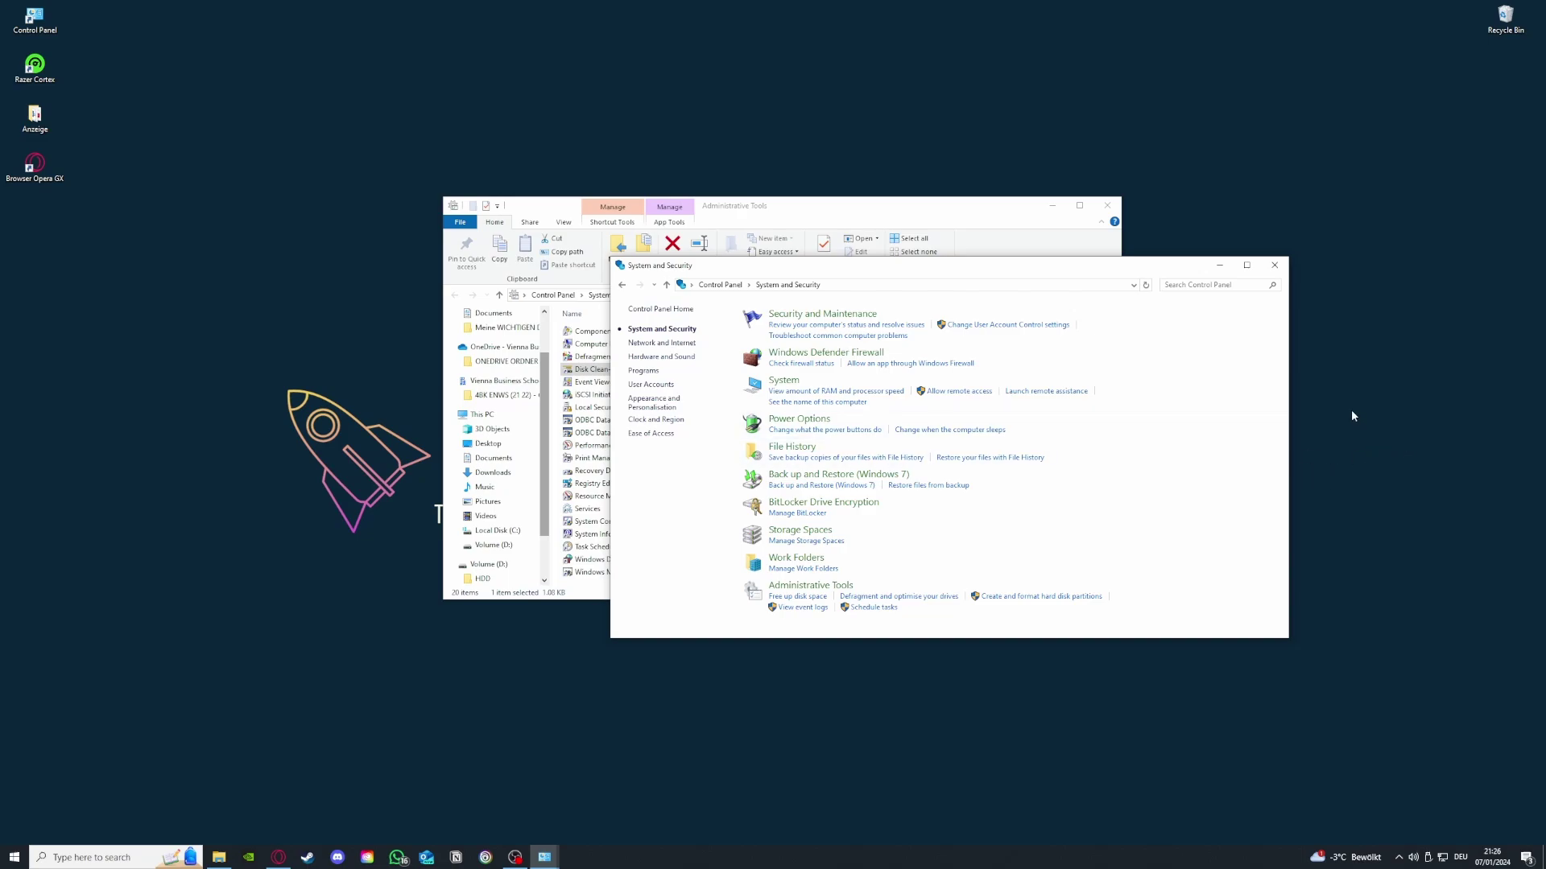
Close the Control Panel window and the Administrative Tools Explorer window
left_click(1274, 265)
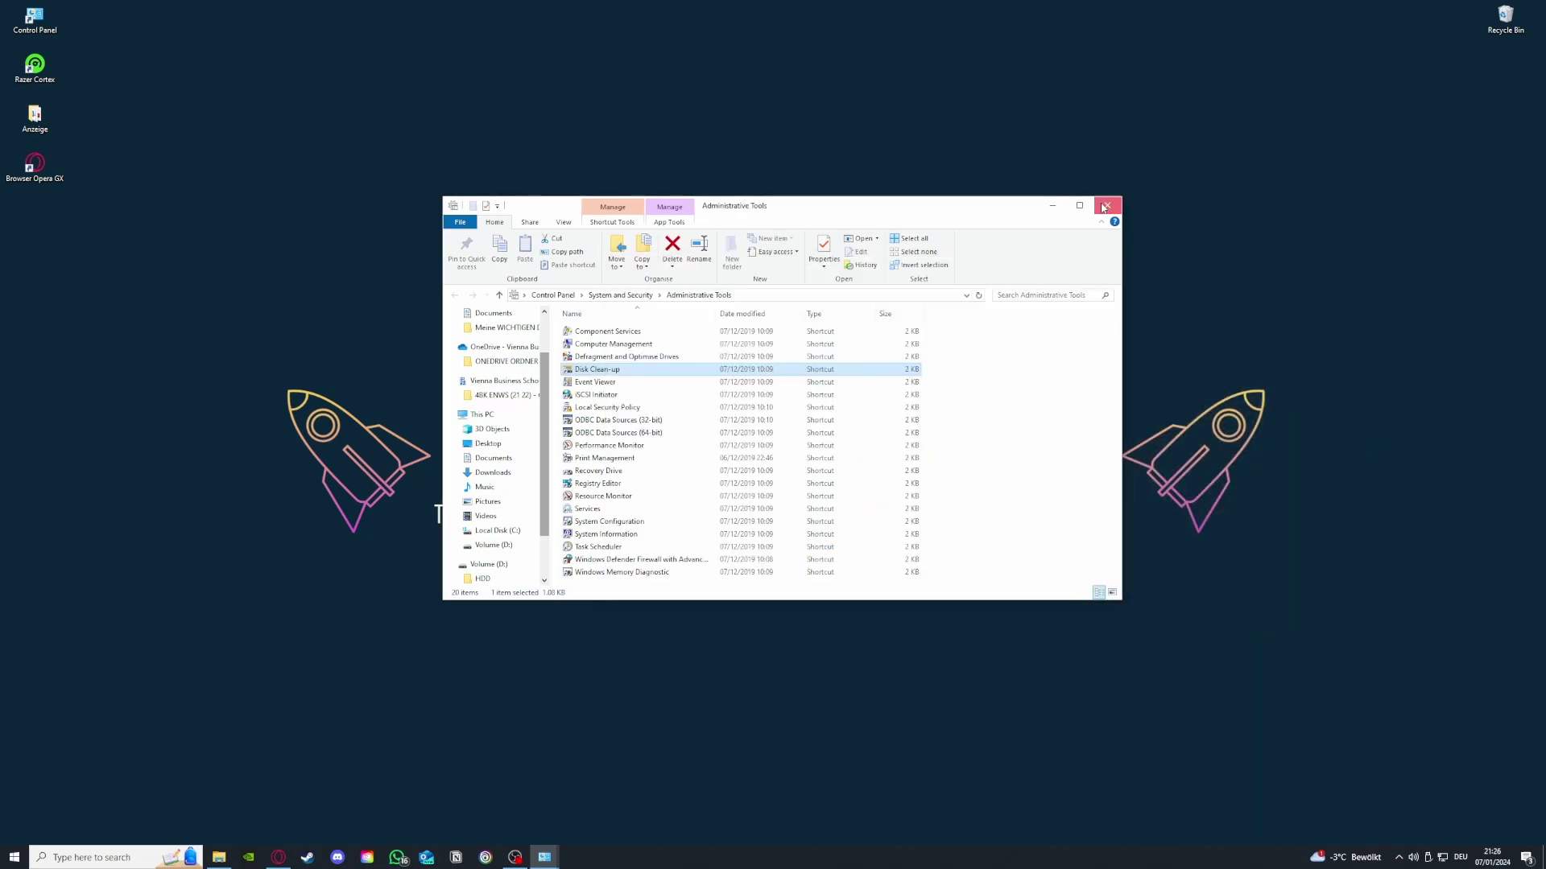
left_click(1107, 205)
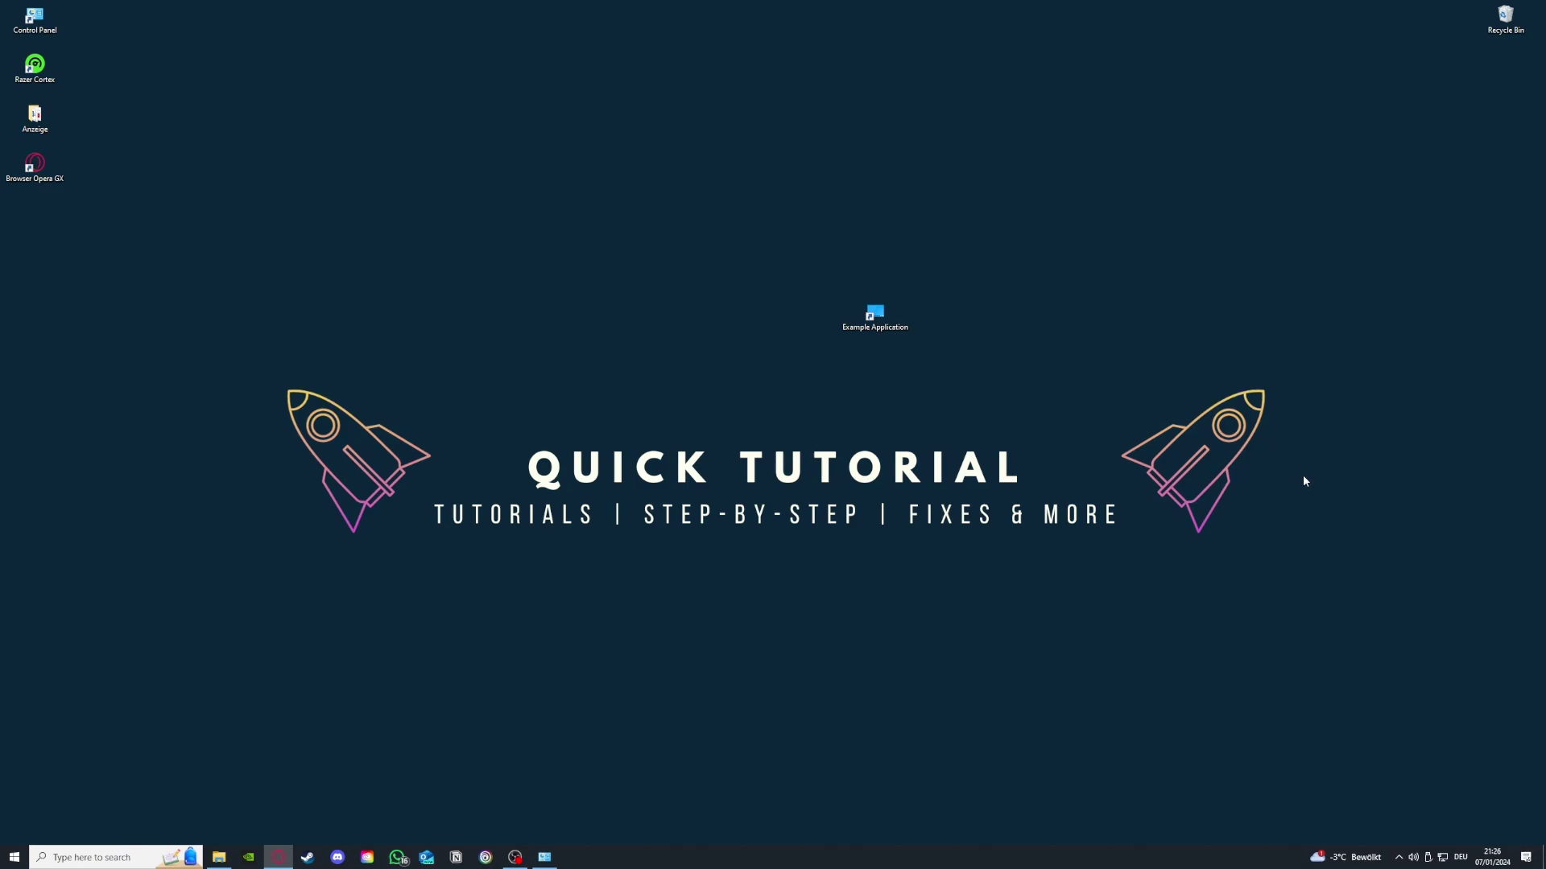